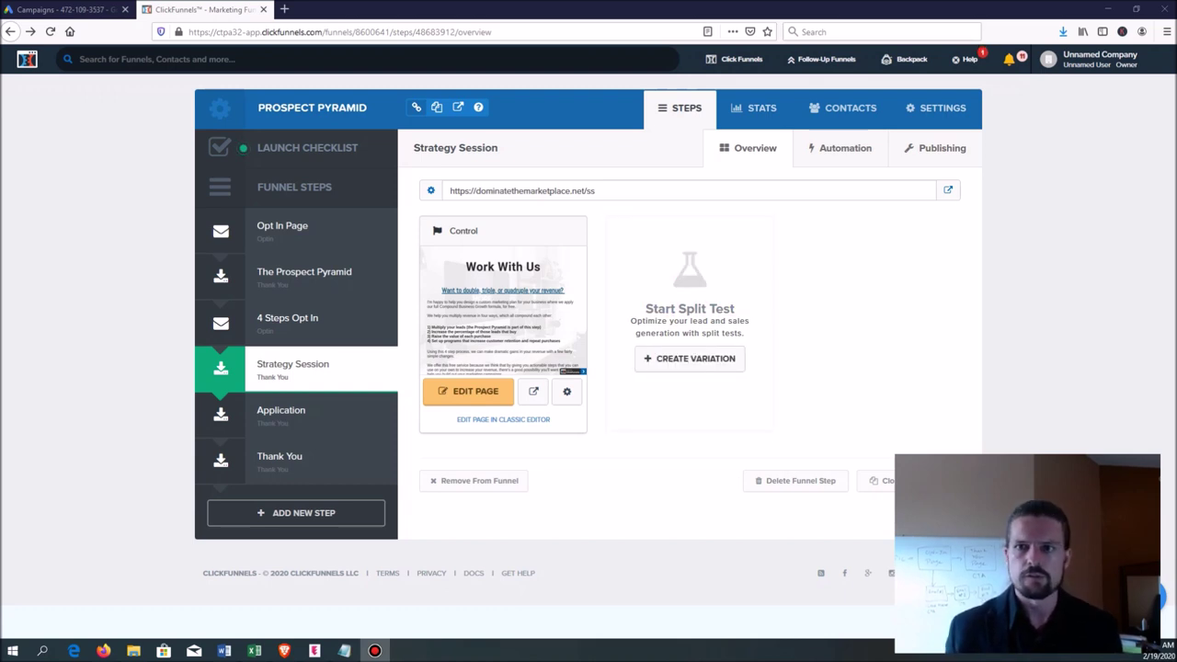
- Start building a new funnel with the Cookbook builder process from the funnels list
mouse_move(741, 59)
left_click(729, 86)
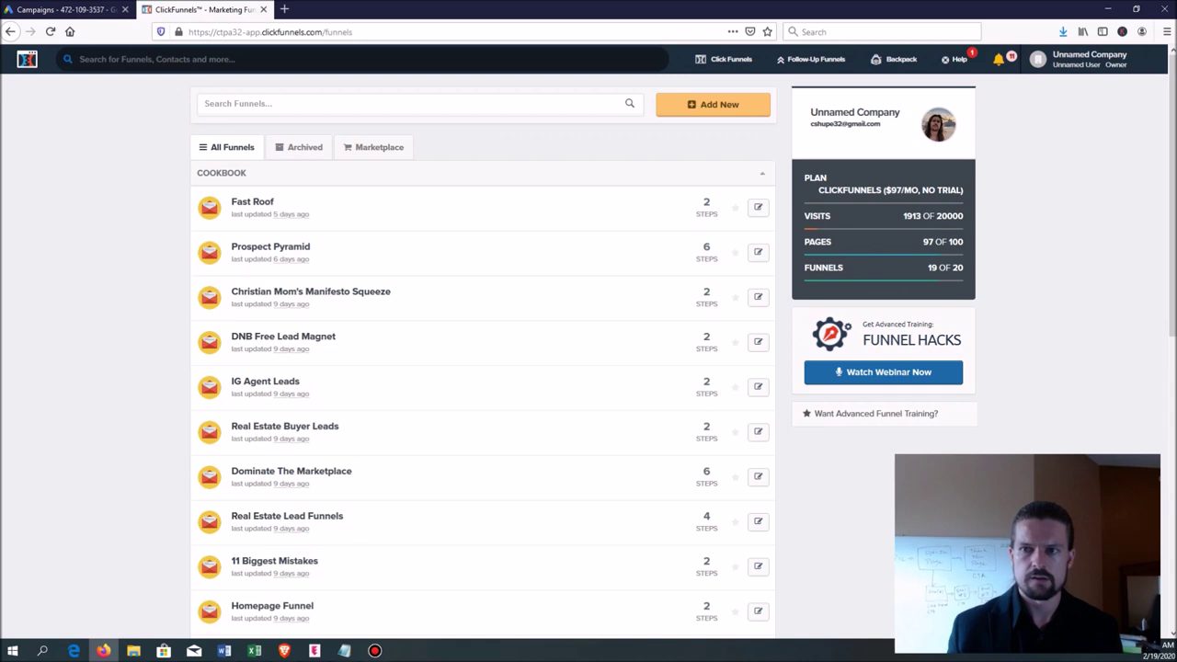
left_click(712, 104)
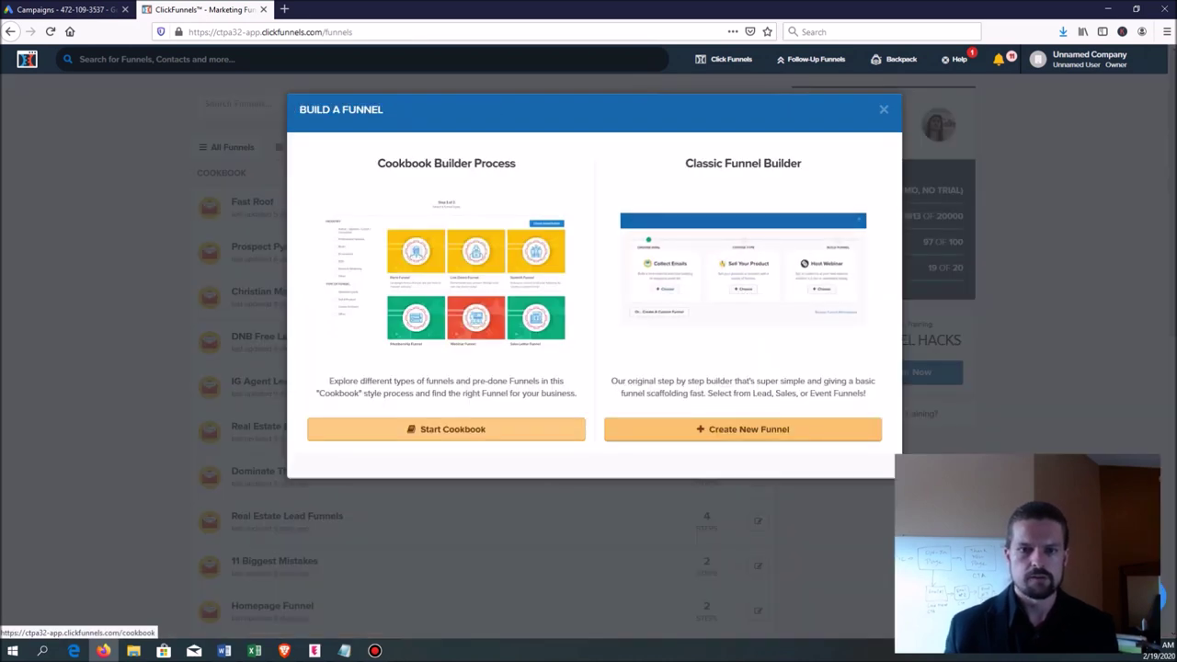
left_click(446, 428)
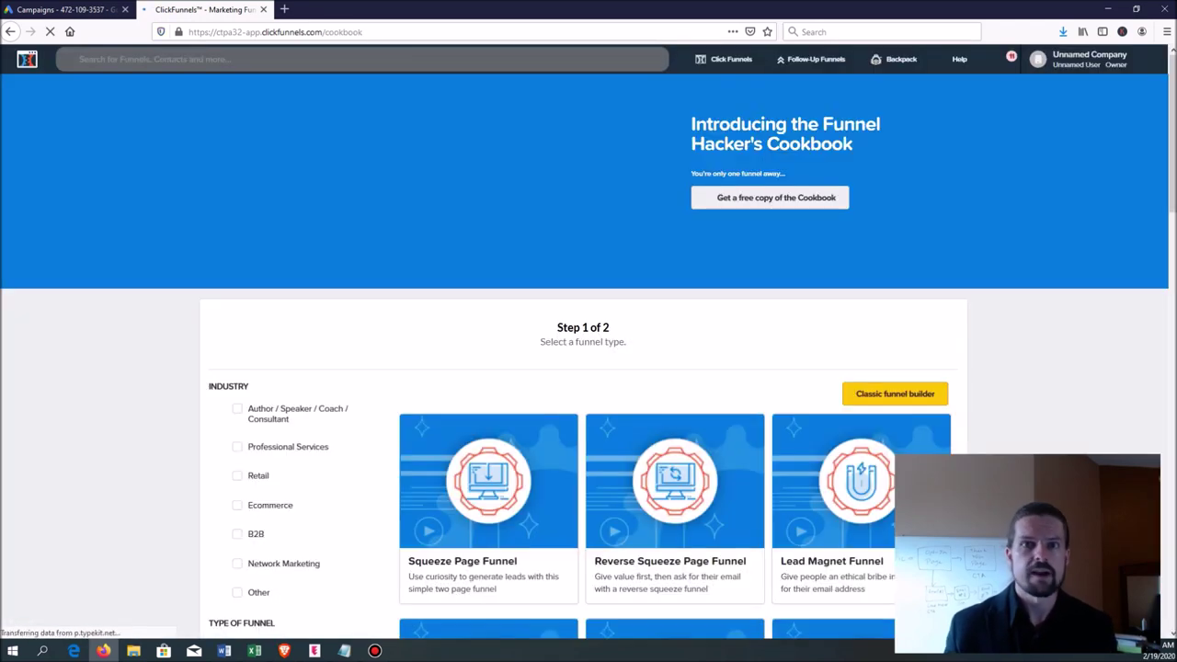
- Filter the funnel types by the Retail industry, Generate Leads and the goal I Want Their Contact Info
scroll(589, 368, "down", 4)
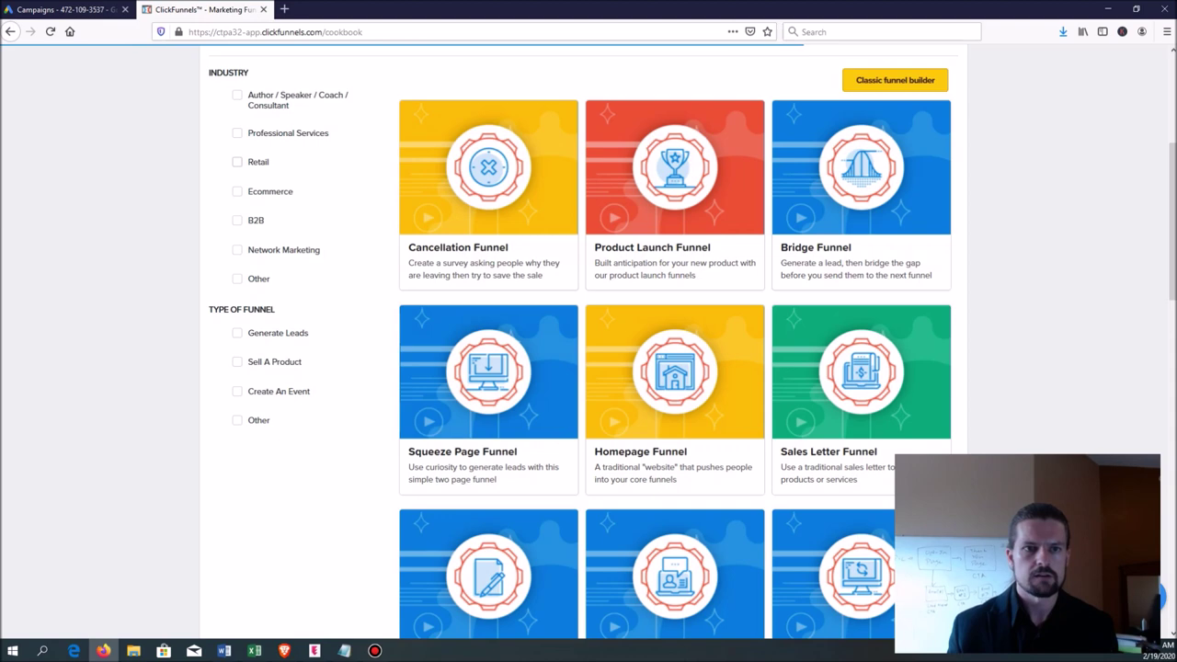
left_click(238, 161)
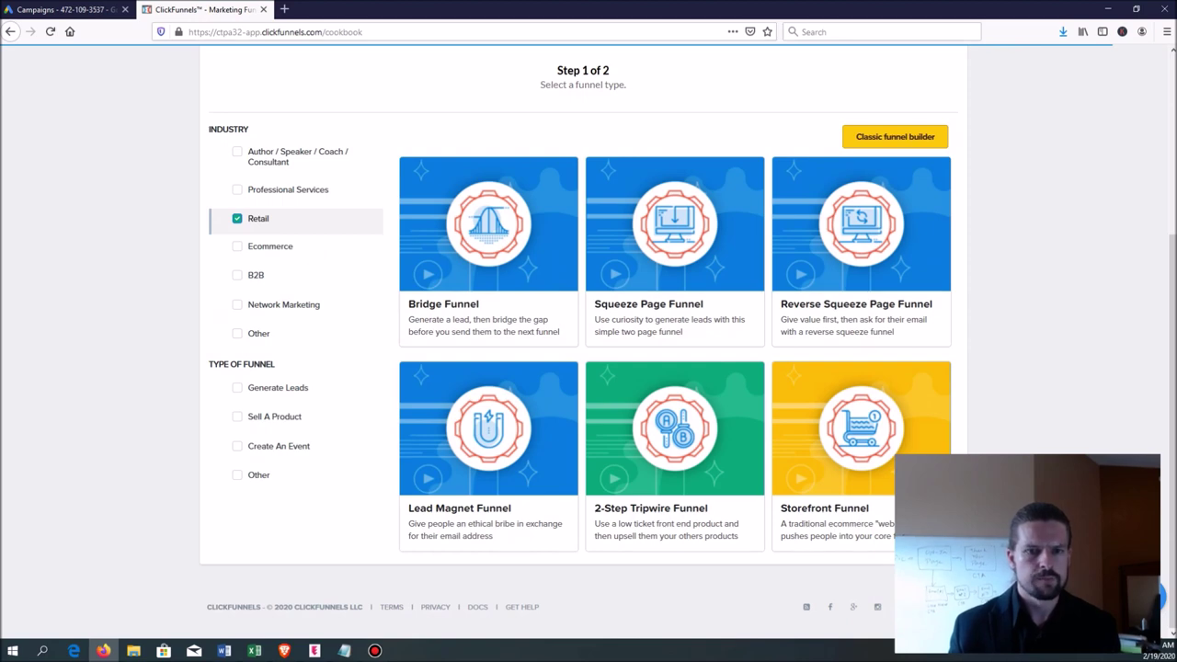
left_click(238, 387)
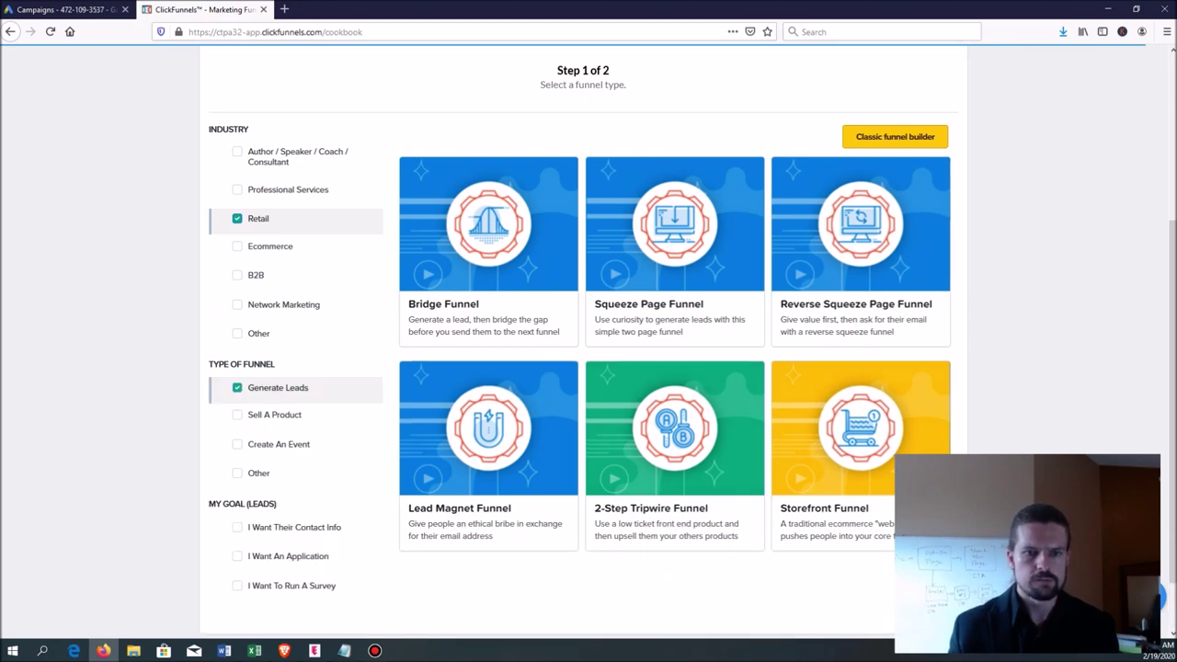
scroll(589, 349, "down", 1)
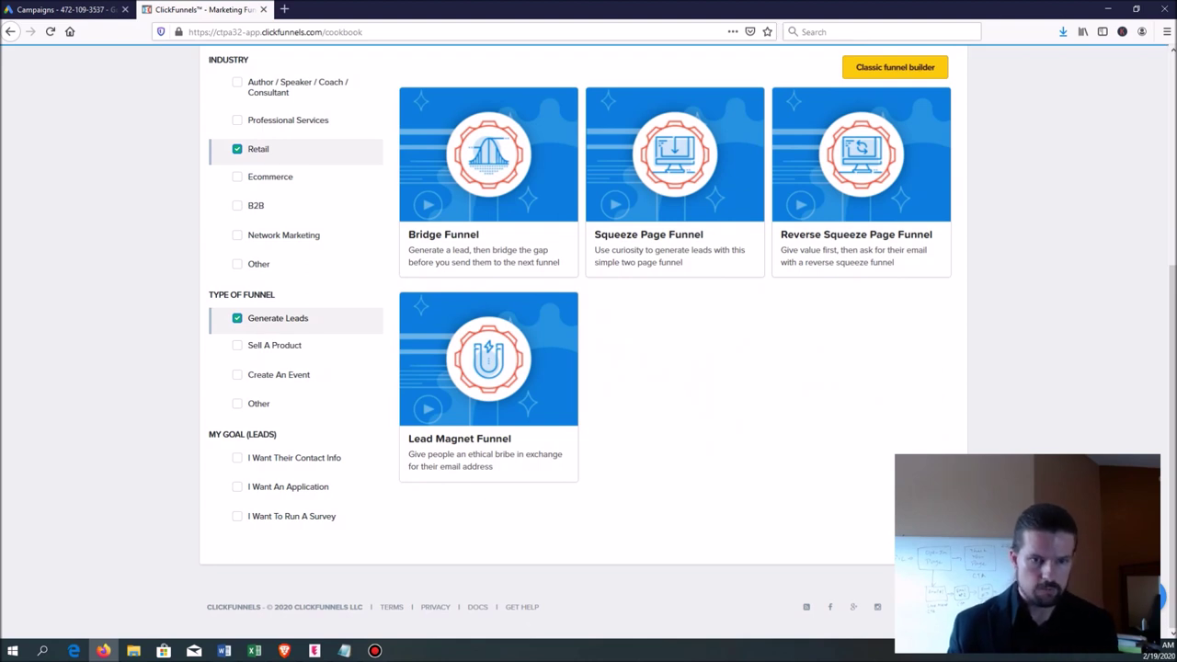
left_click(237, 457)
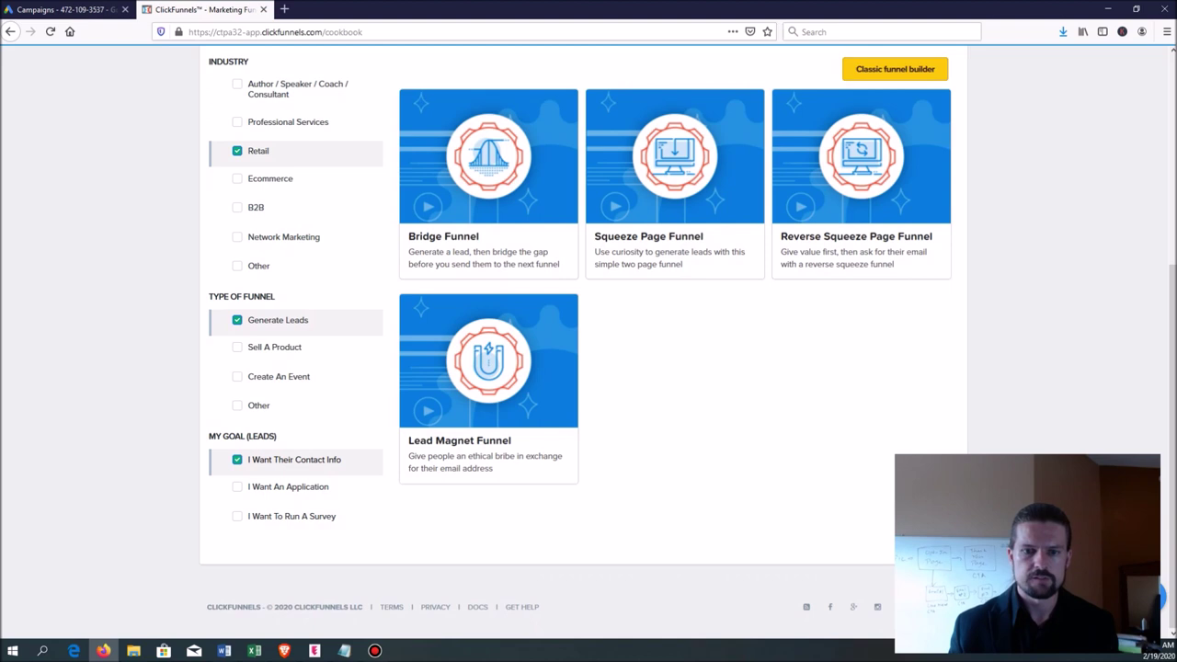
- Choose the Lead Magnet Funnel type and get the free BREEZE lead magnet template for it
mouse_move(489, 368)
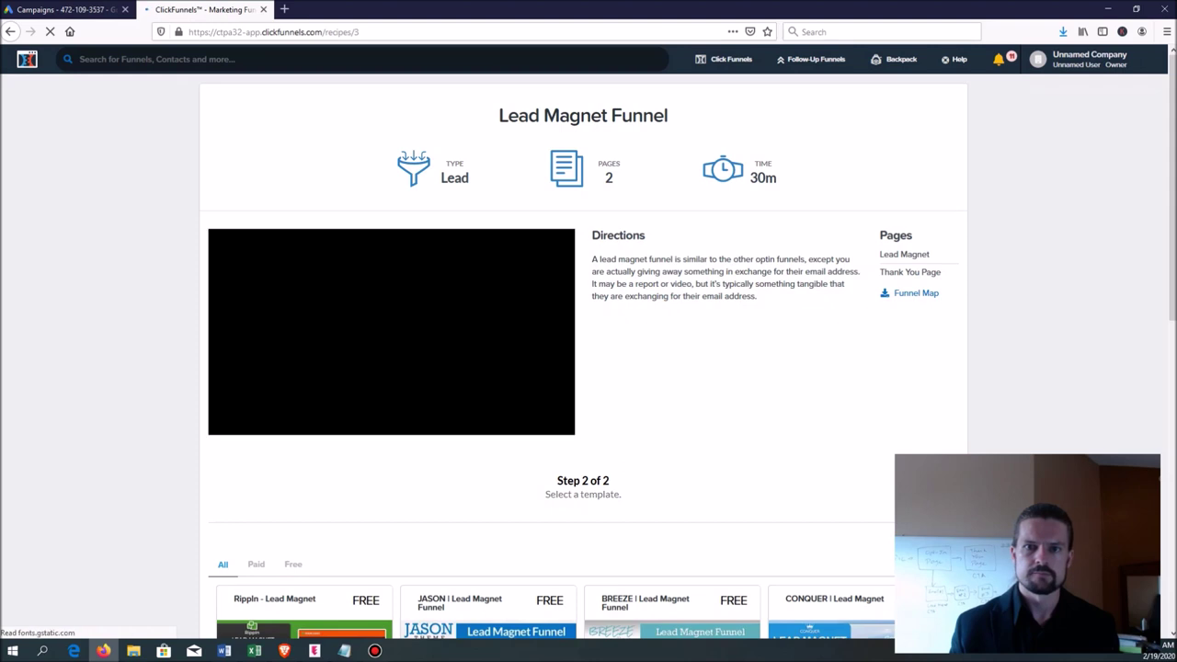
scroll(589, 368, "down", 5)
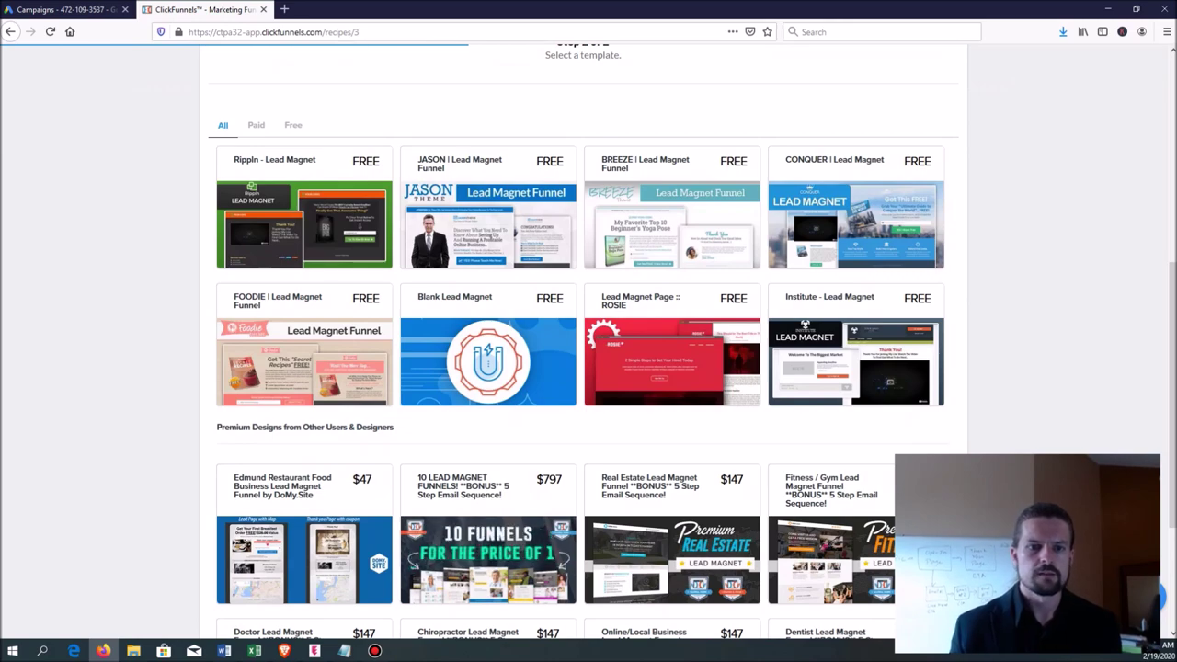
scroll(589, 368, "down", 2)
scroll(589, 368, "down", 1)
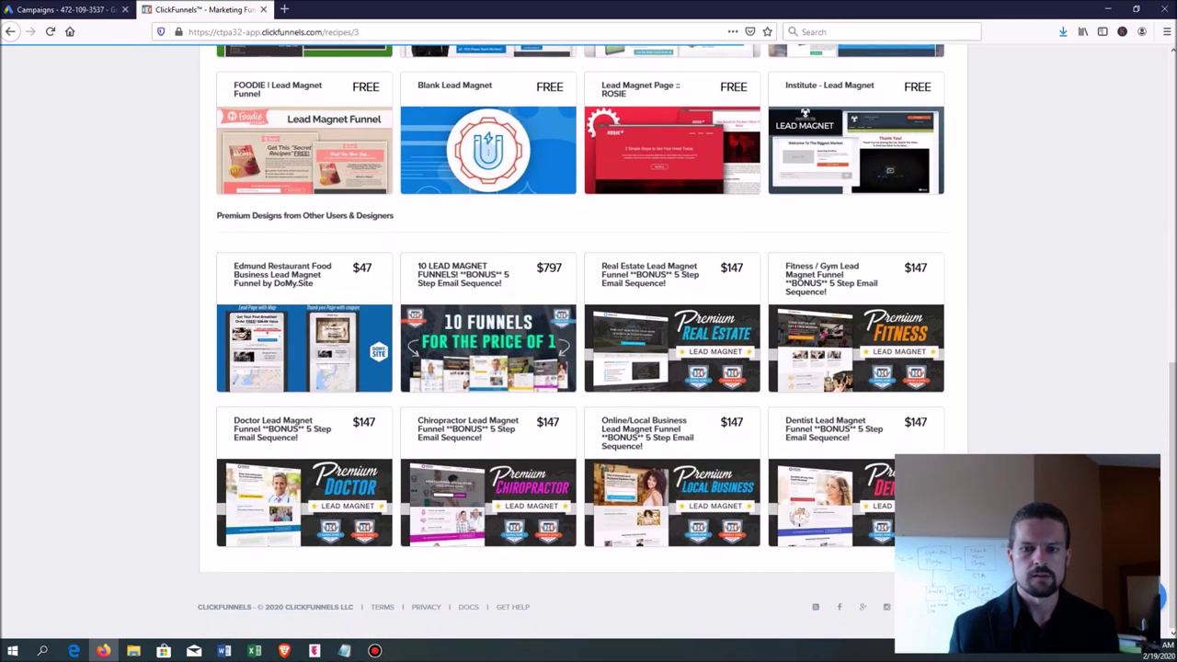
scroll(276, 533, "up", 3)
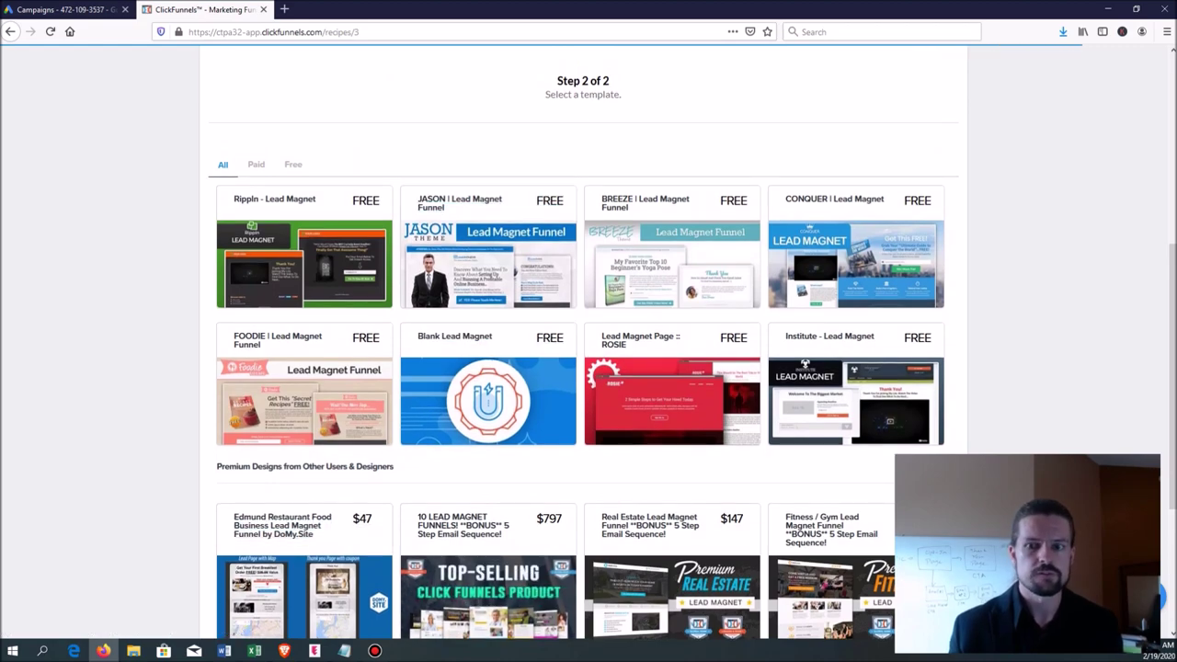
scroll(588, 368, "down", 3)
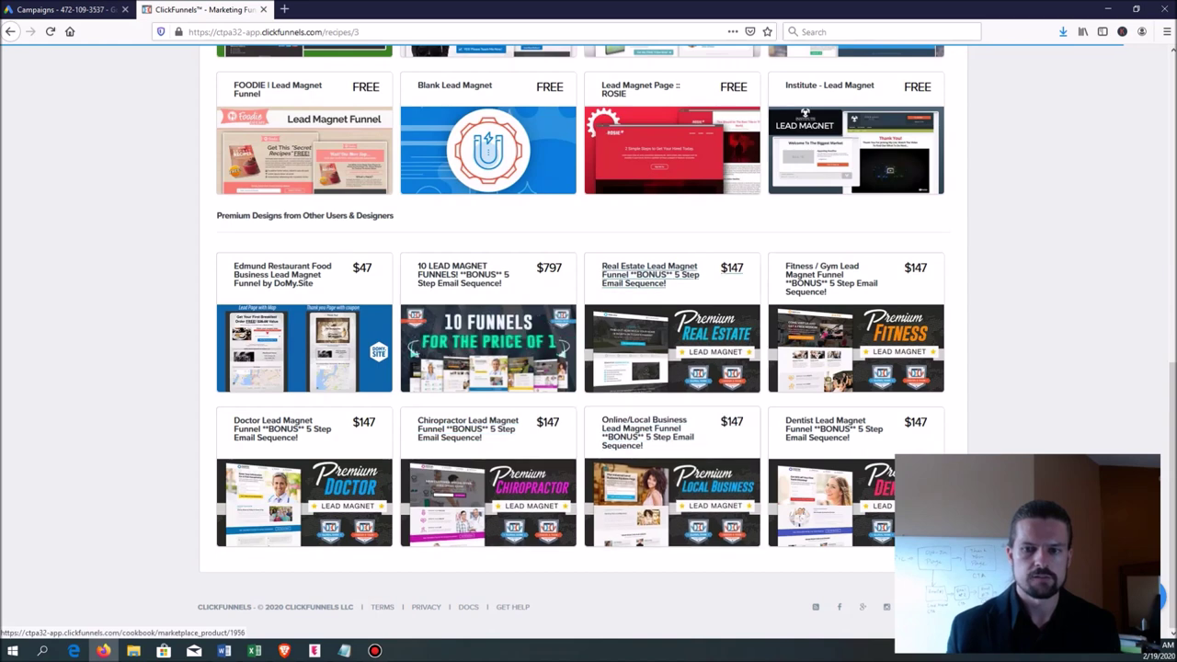
scroll(589, 368, "up", 2)
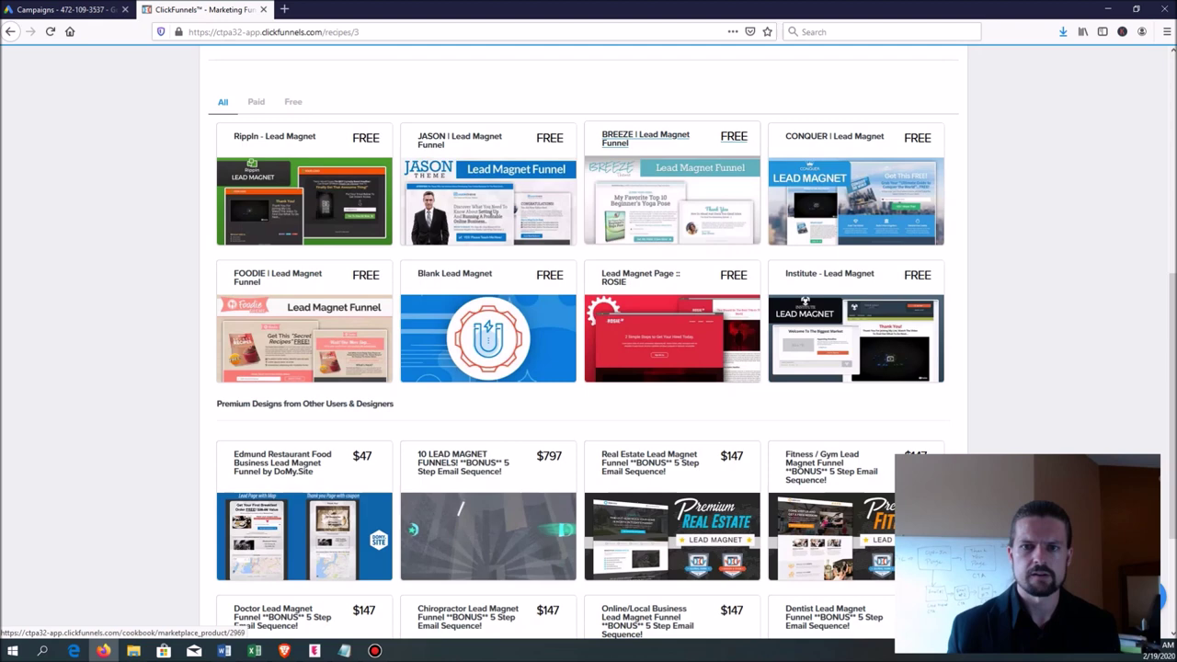
left_click(672, 197)
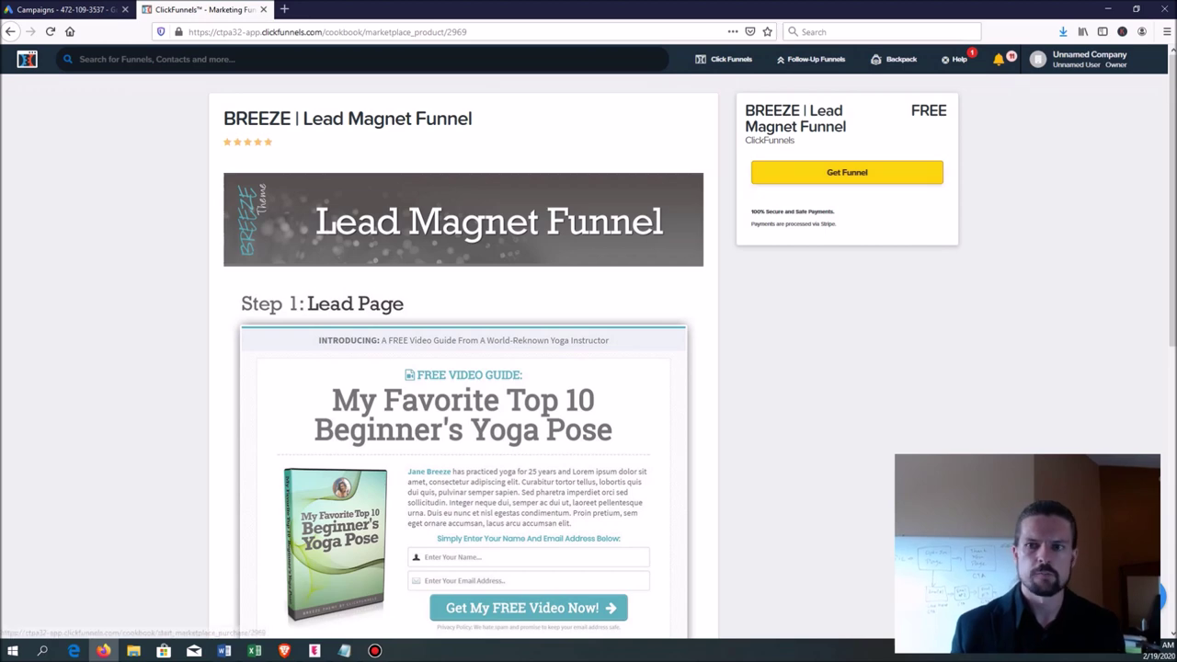
left_click(847, 172)
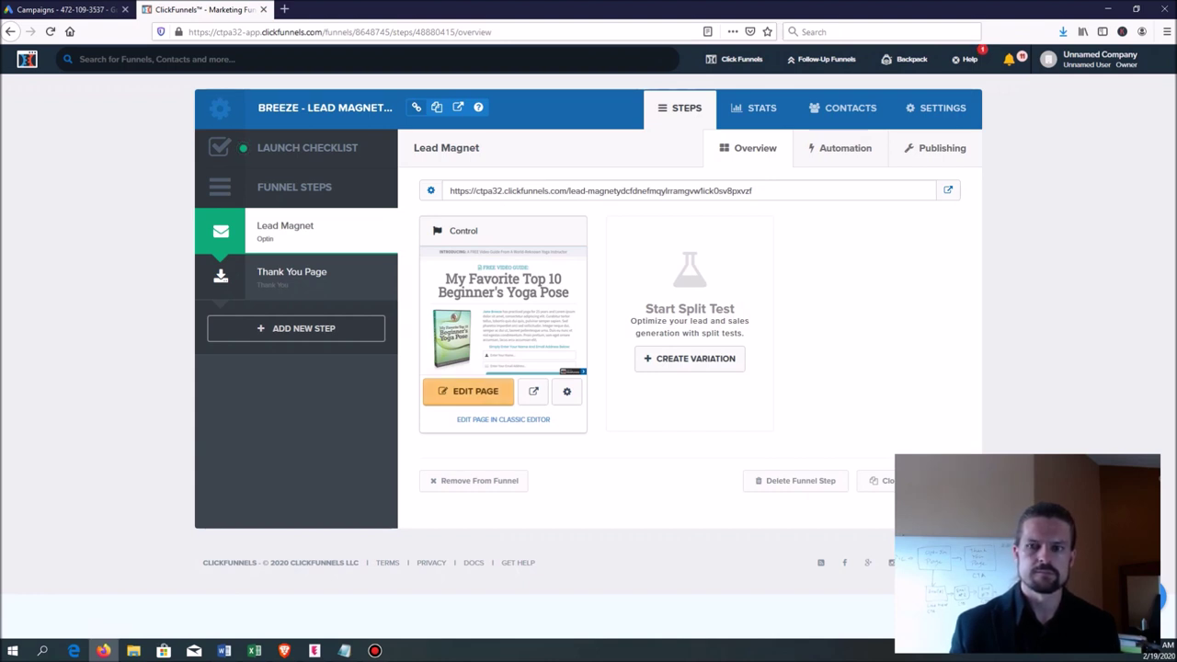
- Open the Lead Magnet page for editing and reword its intro line to "A FREE PDF Guide From A World-Reknowned Dermatologist"
left_click(468, 390)
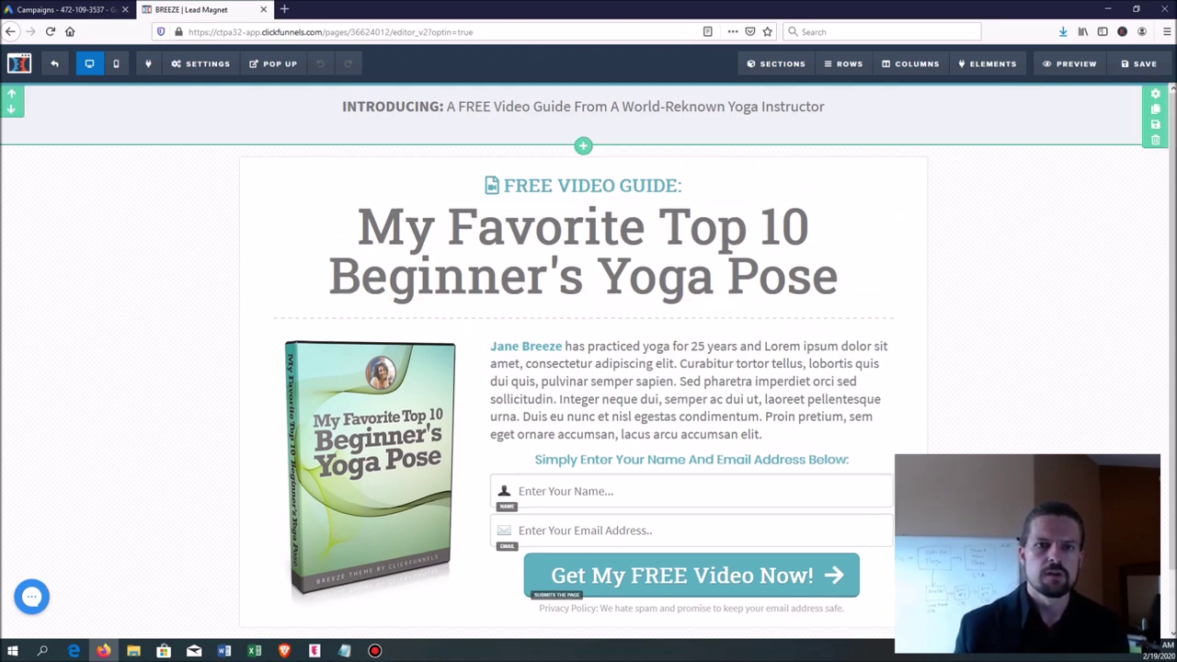
left_click(463, 106)
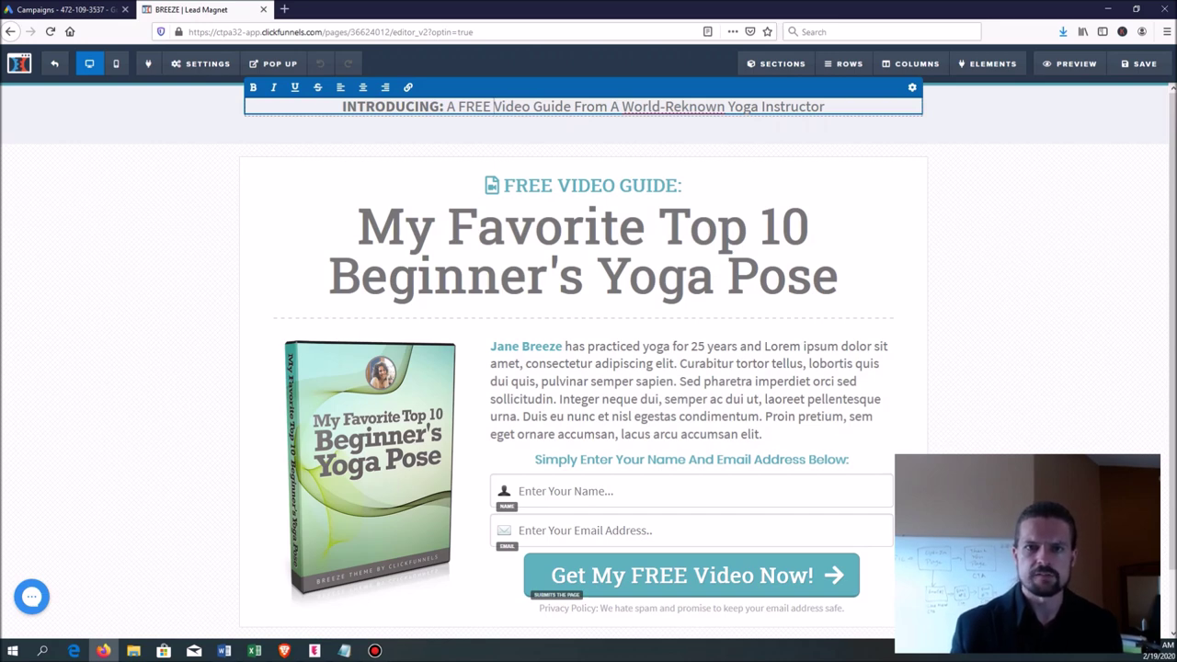
left_click_drag(532, 107, 493, 107)
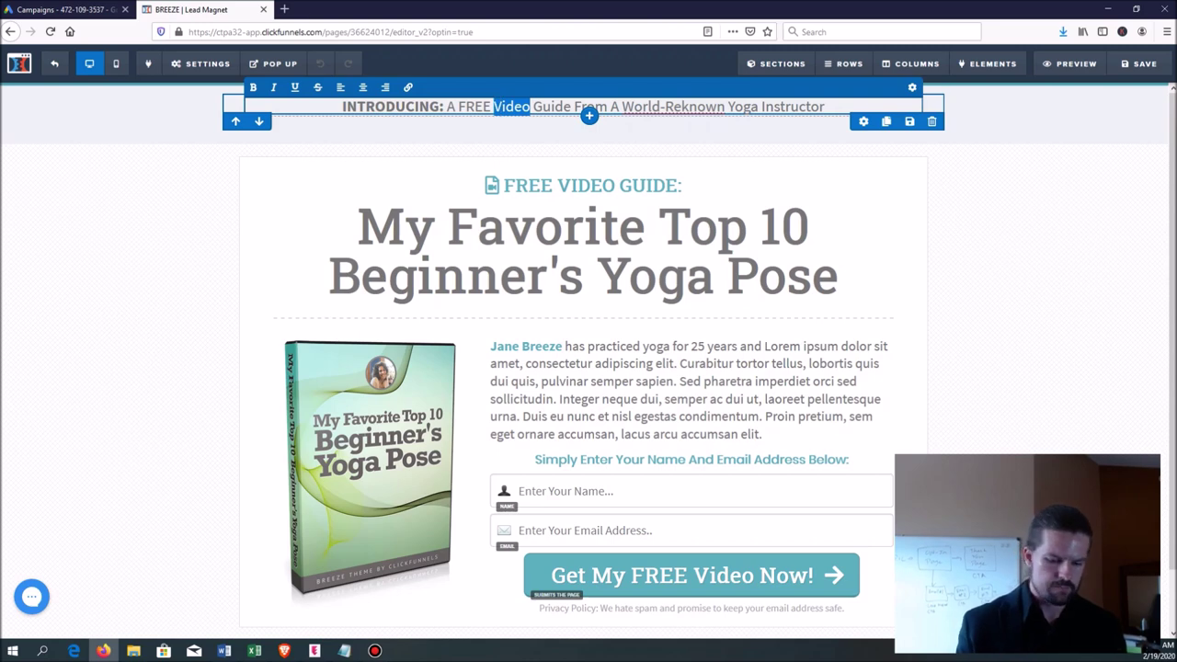
type("PDF")
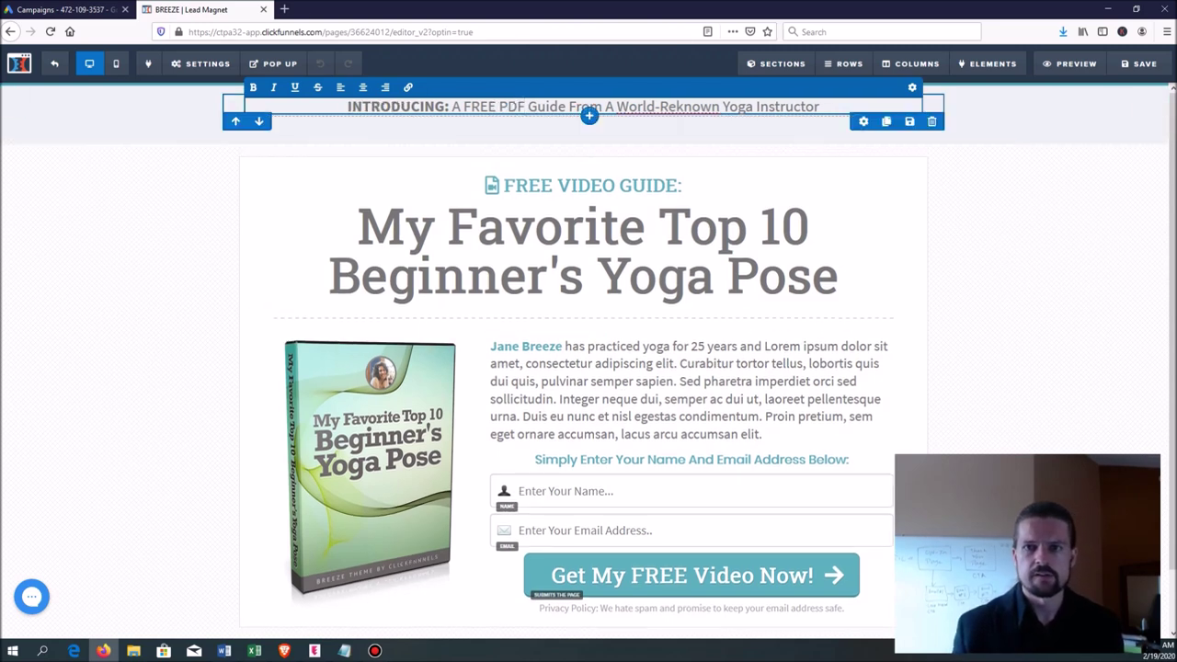
type("ed")
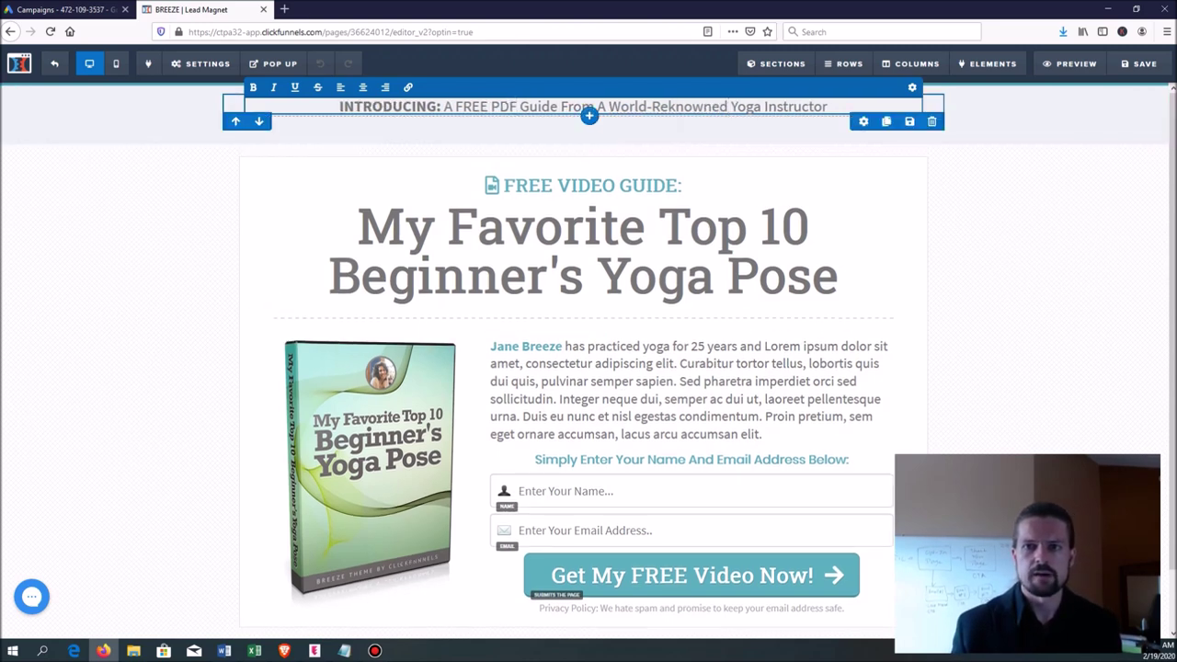
left_click_drag(828, 106, 730, 107)
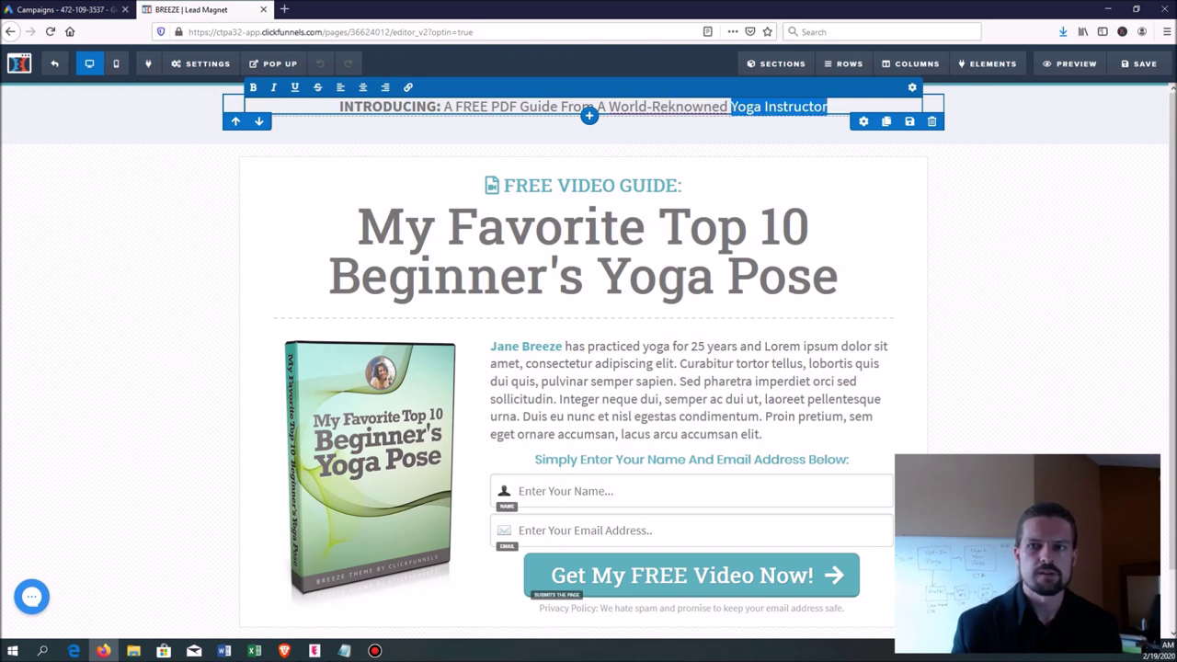
type("Dermatologist")
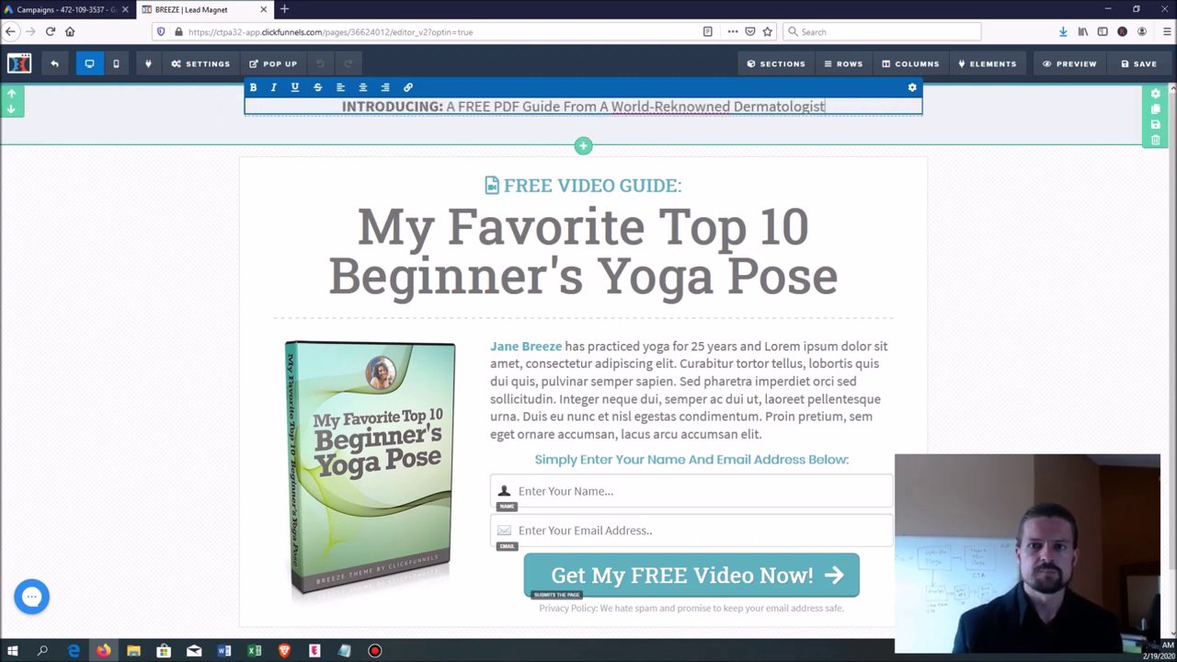
scroll(585, 368, "down", 1)
scroll(671, 107, "up", 1)
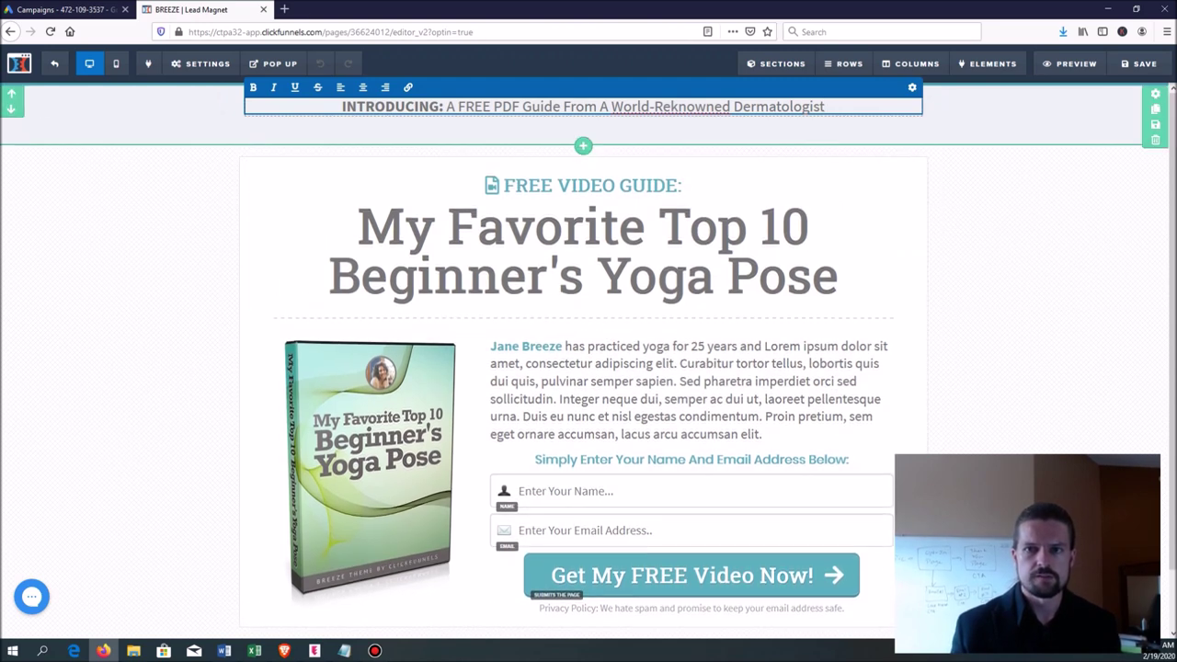
left_click(679, 106)
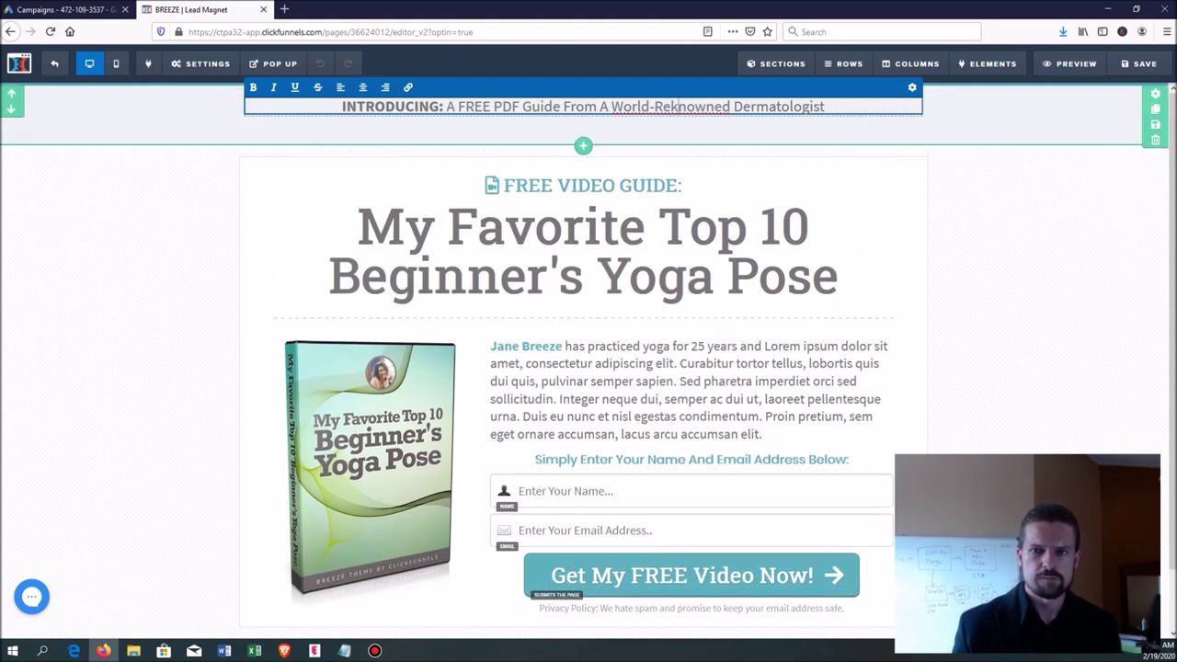
scroll(585, 368, "down", 1)
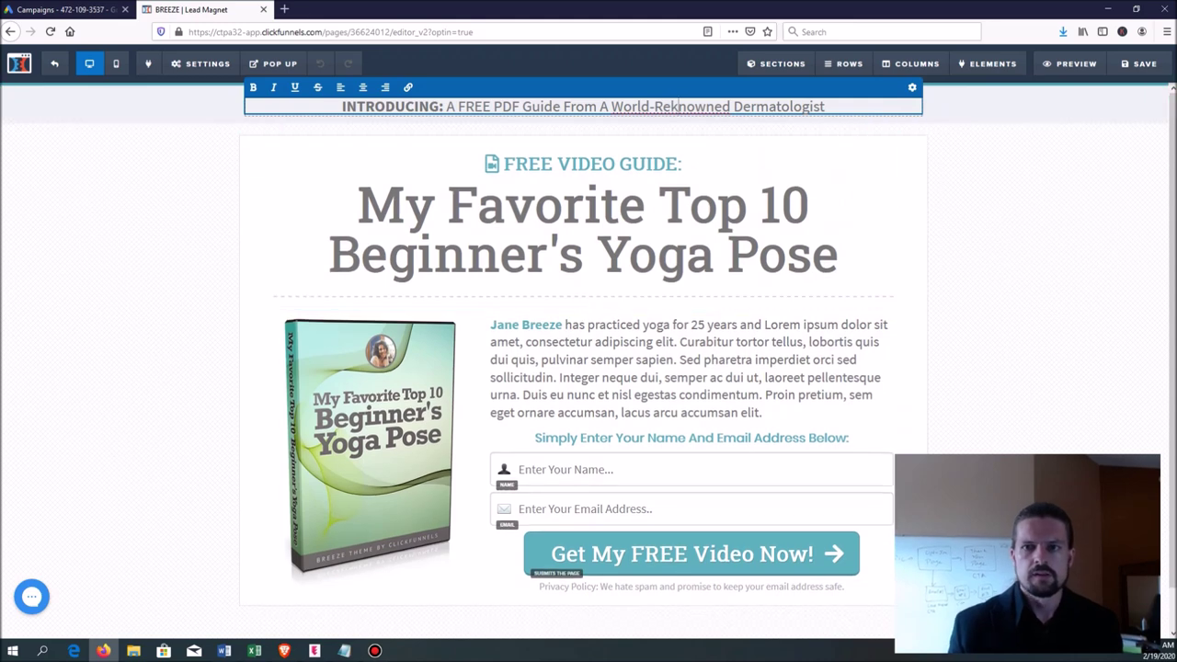
- Change the small heading above the main headline to "FREE PDF GUIDE:"
left_click(583, 267)
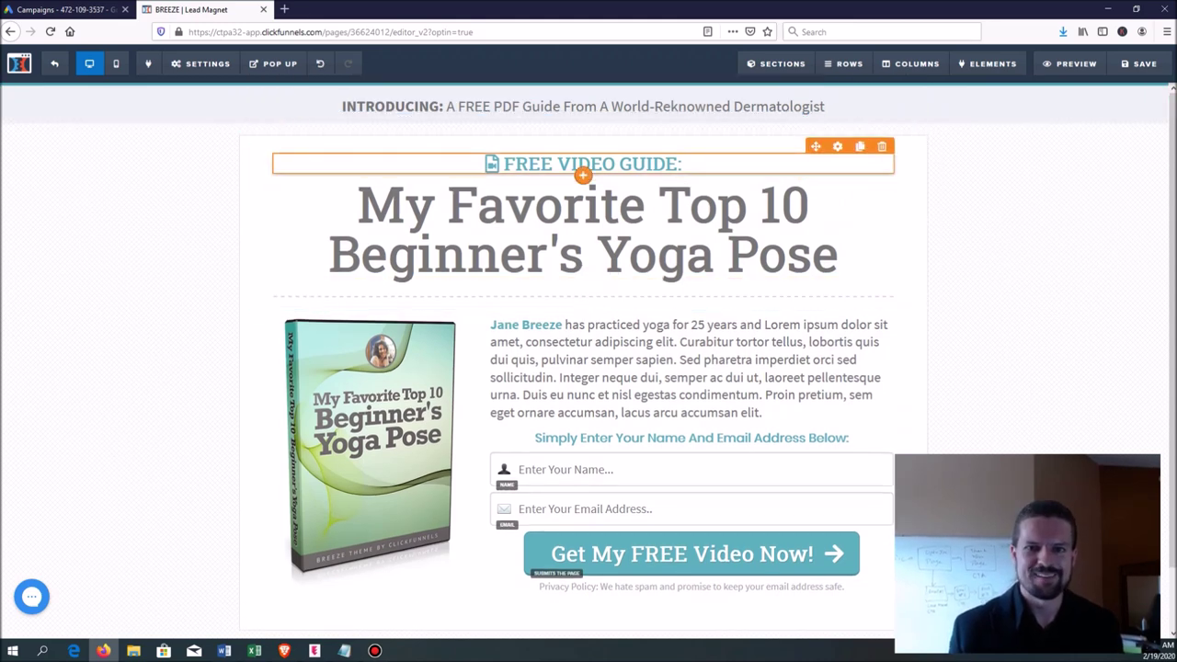
scroll(585, 165, "up", 1)
scroll(585, 166, "down", 1)
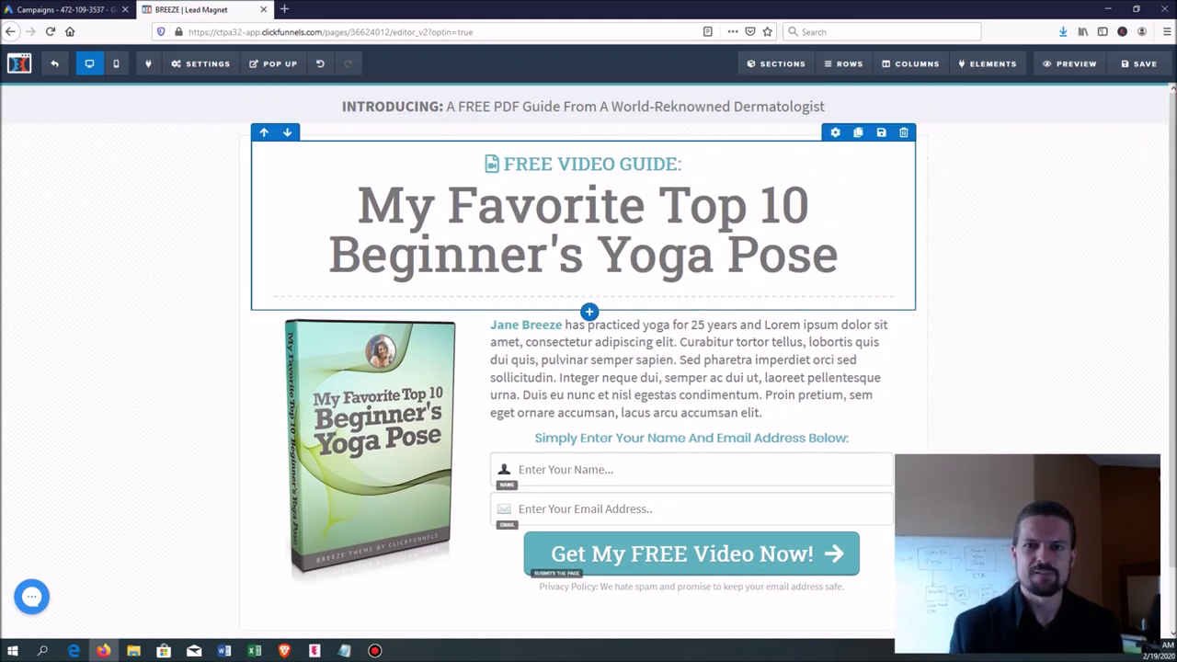
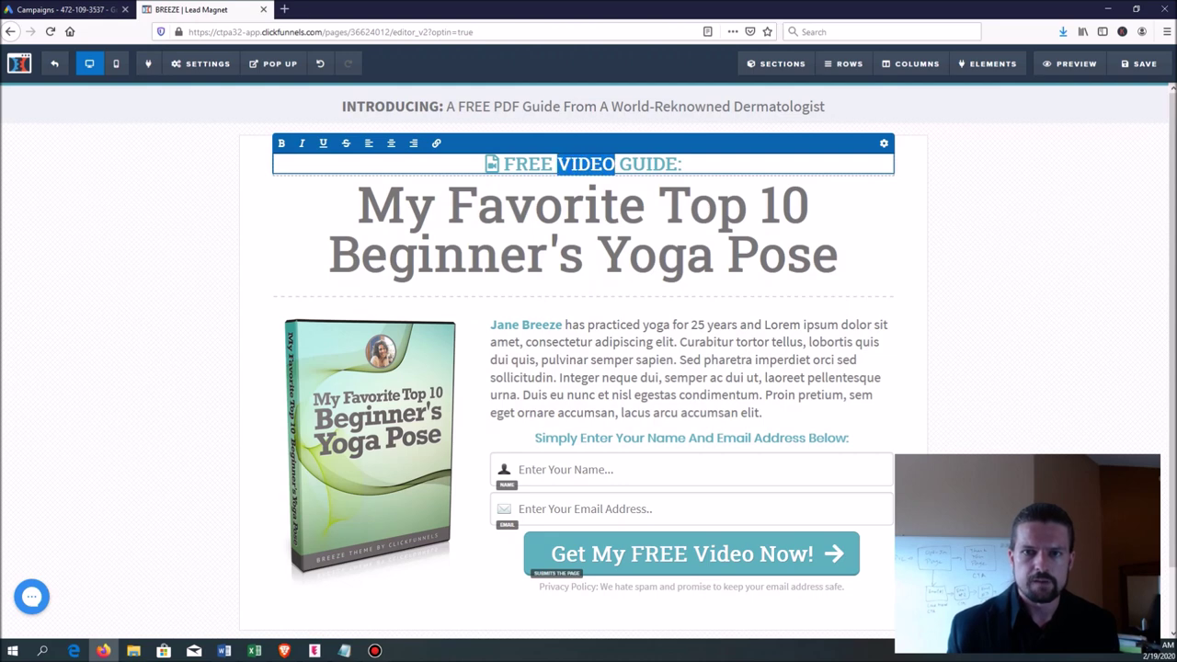
type("PDF")
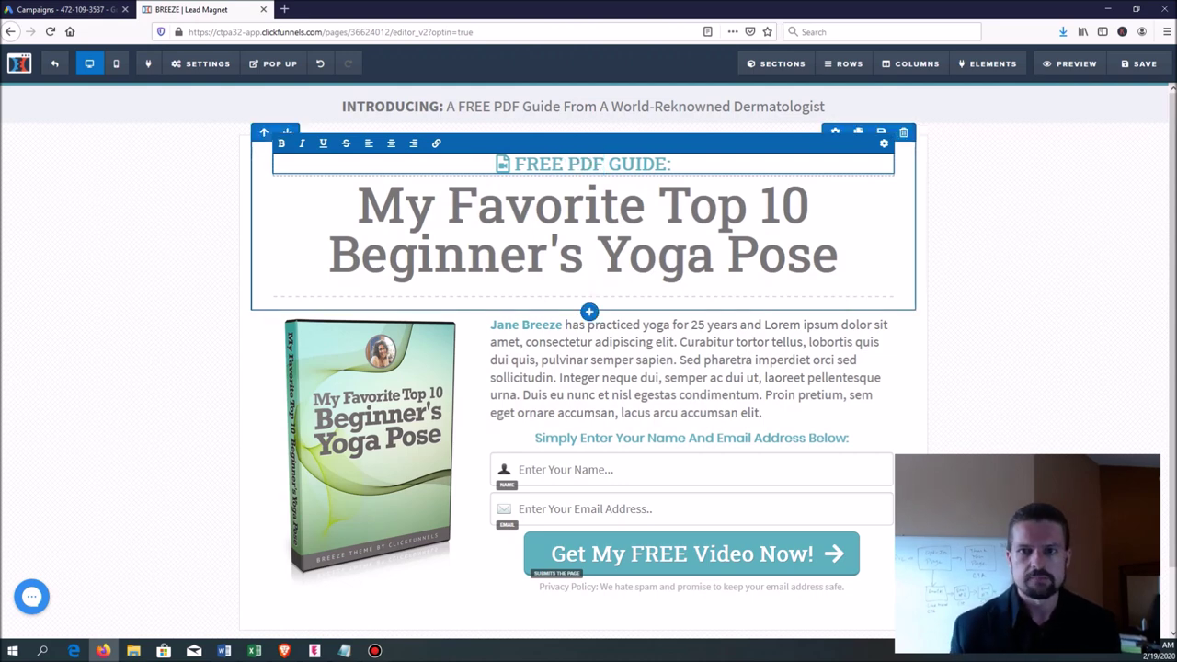
- Replace the main headline with "Dermatologist Secrets: 5 Easy Steps To Make Your Skin Look 10 Years Younger"
left_click(583, 230)
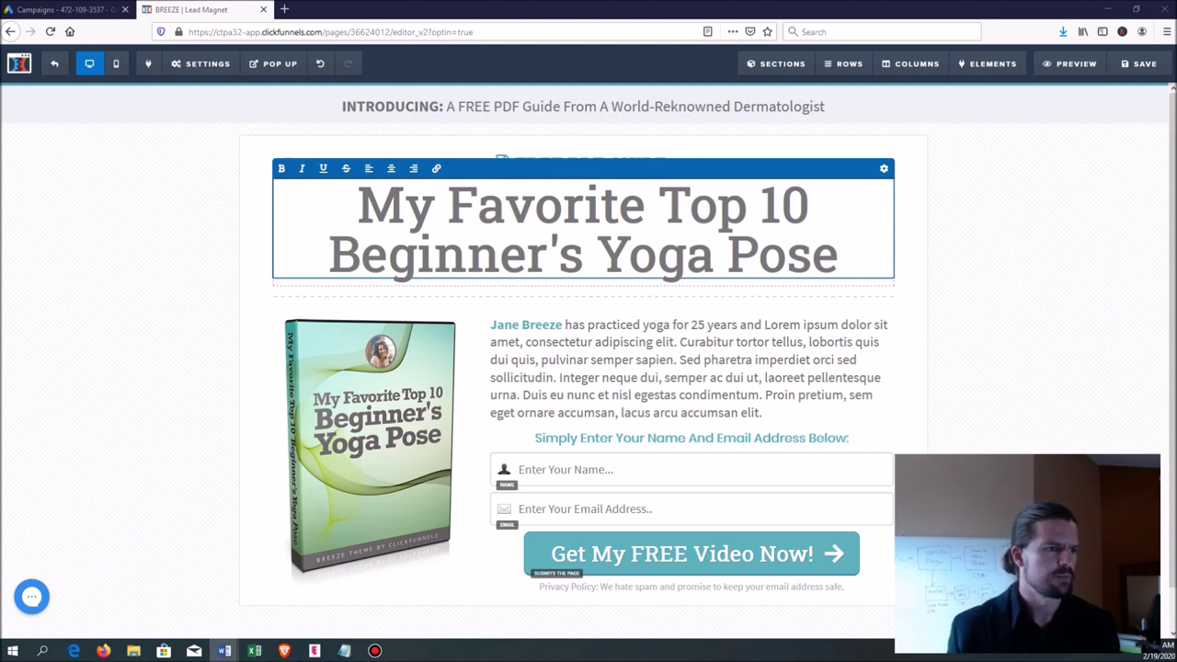
left_click_drag(839, 252, 356, 202)
type("Dermatologist")
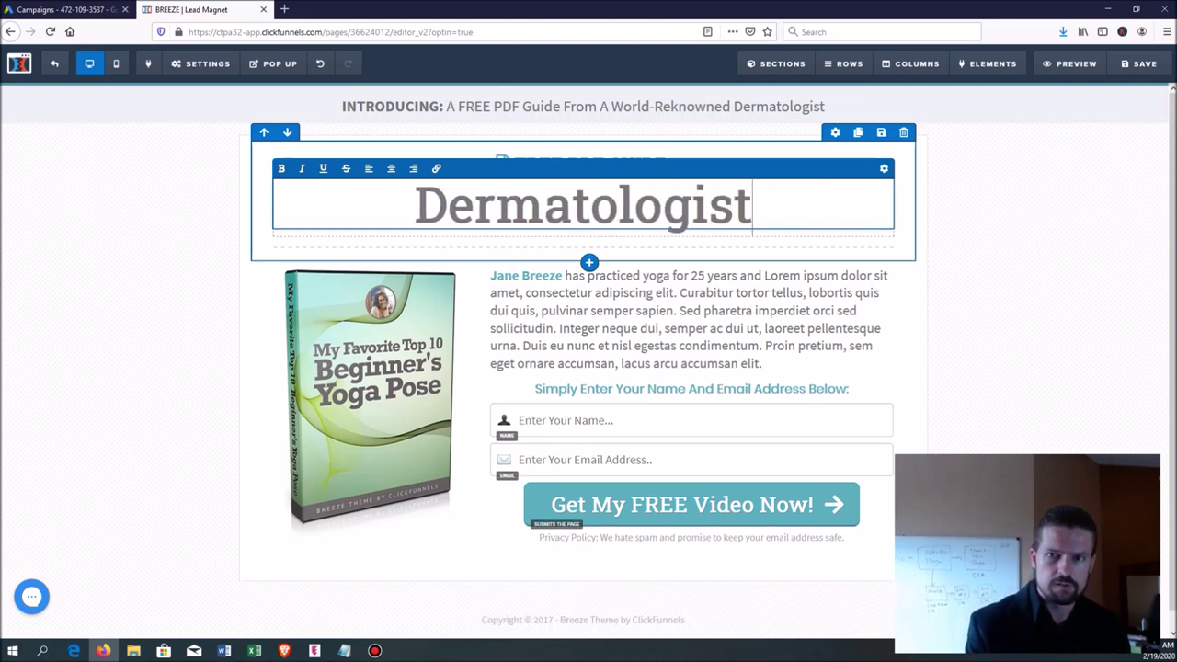
key("BackSpace")
type("t S")
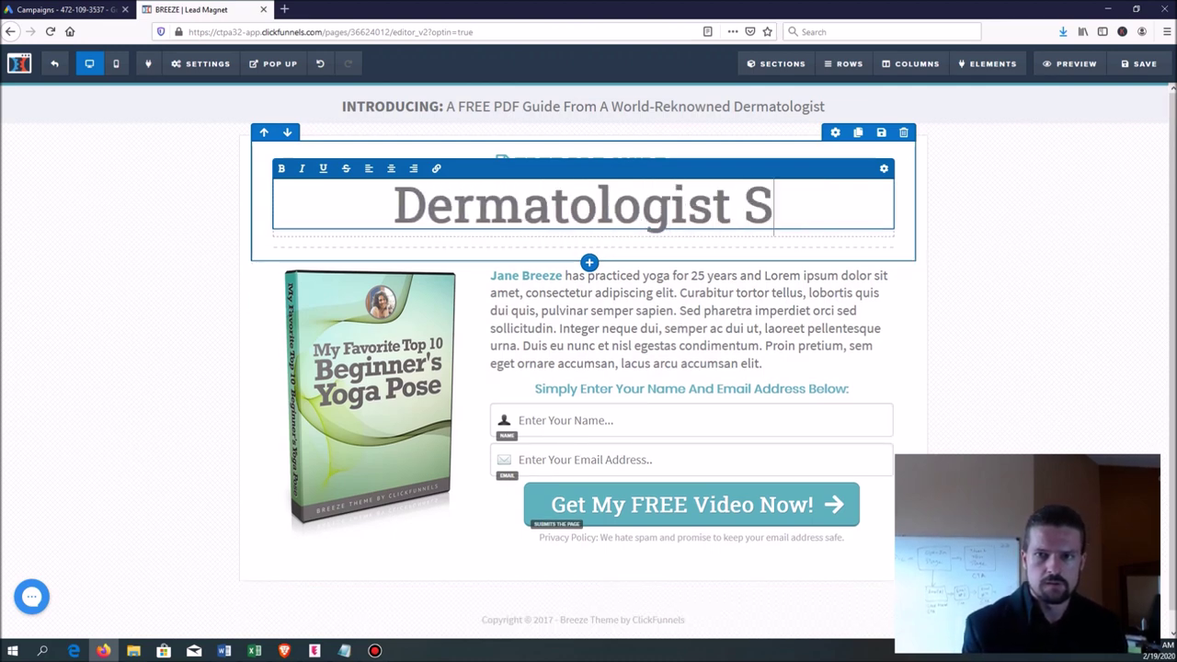
type("ecrets:")
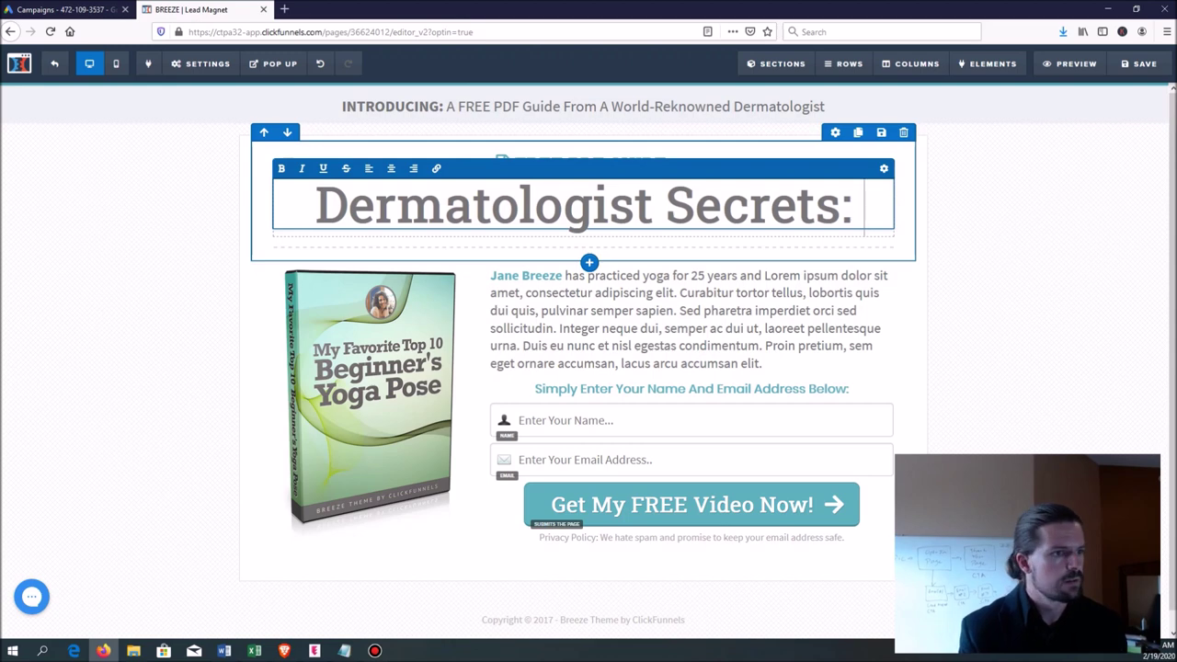
type(" 5 Easy")
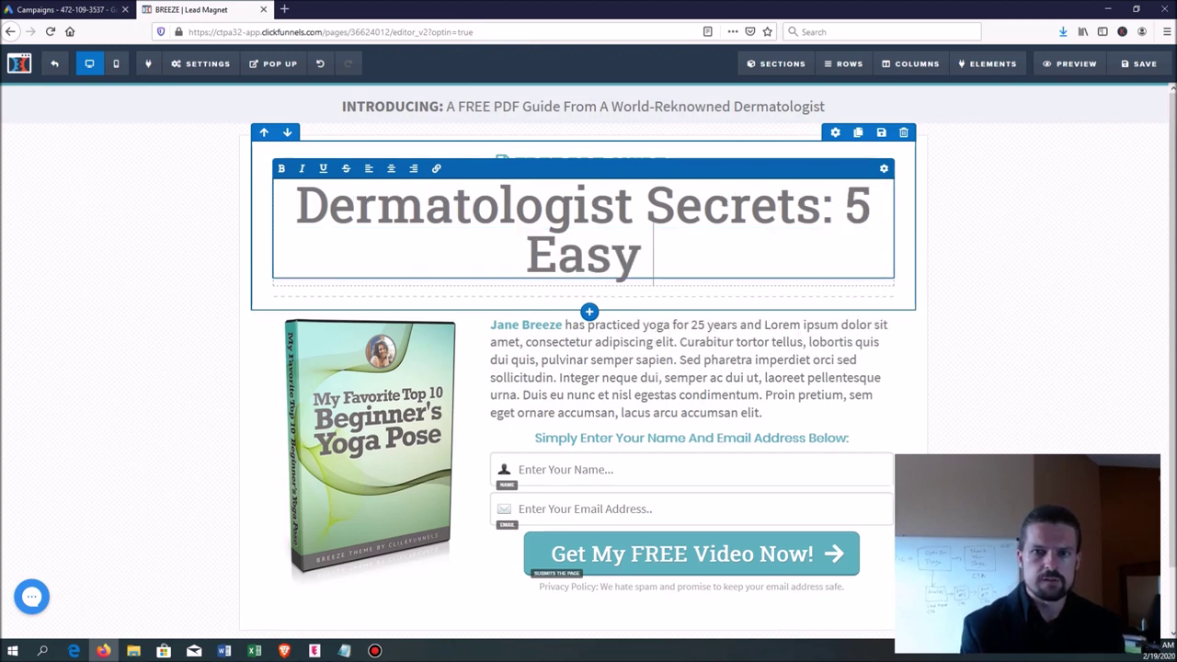
type(" Steps To Make You")
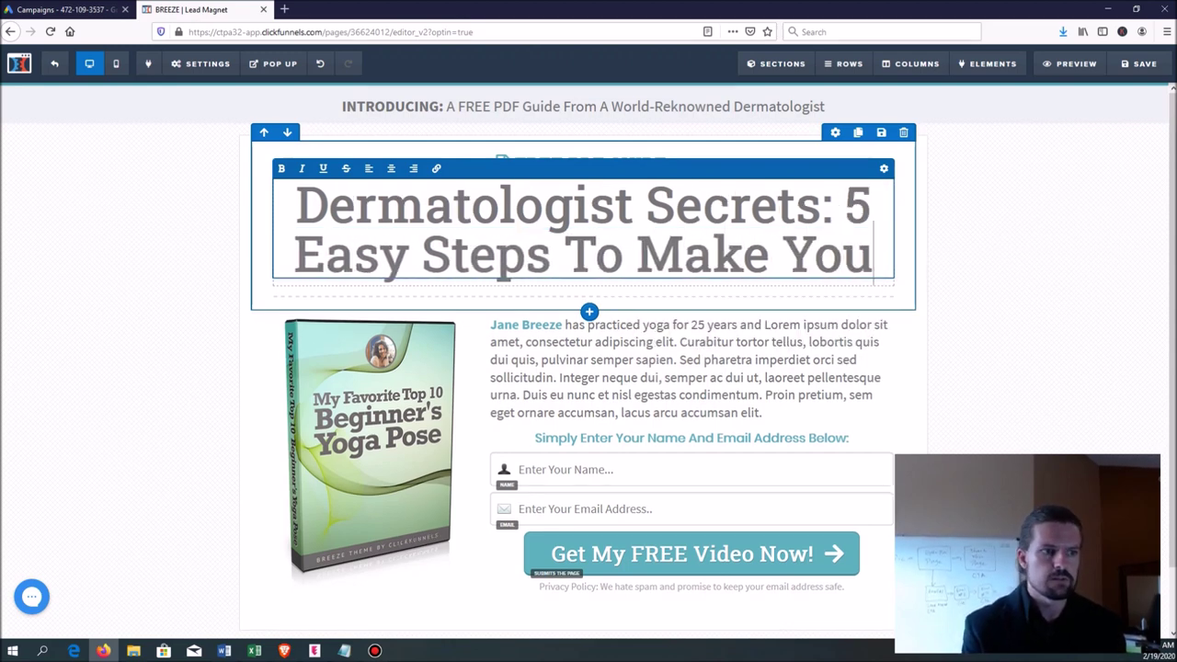
type("r Skin Look 10 Y")
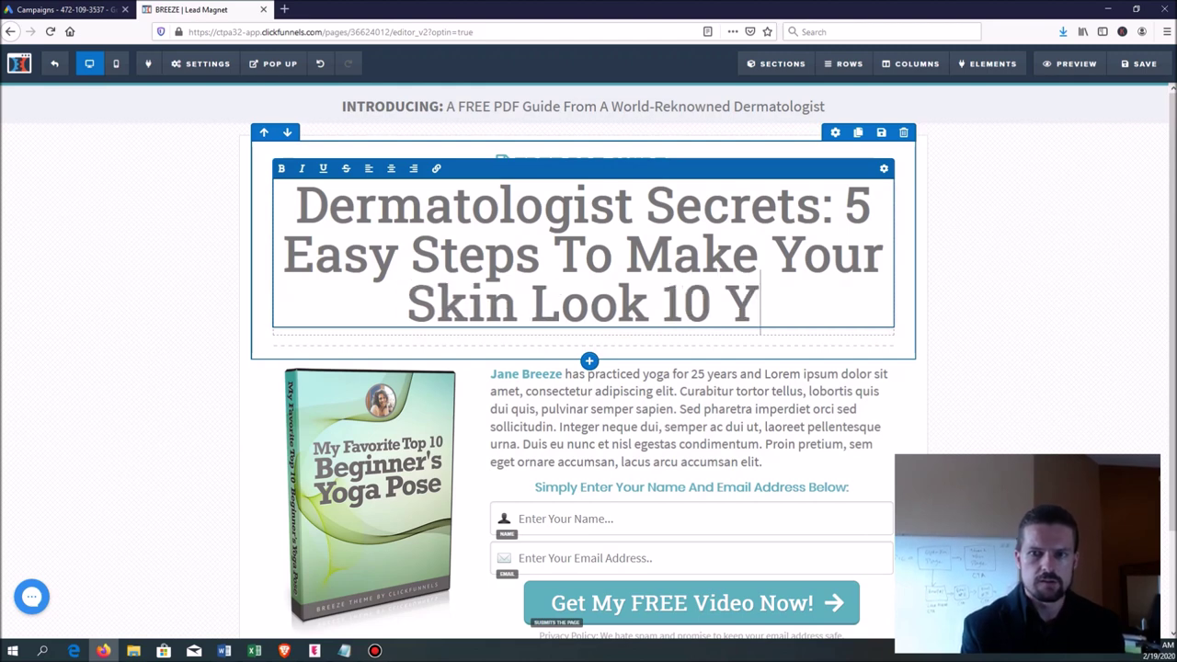
type("ears Younger")
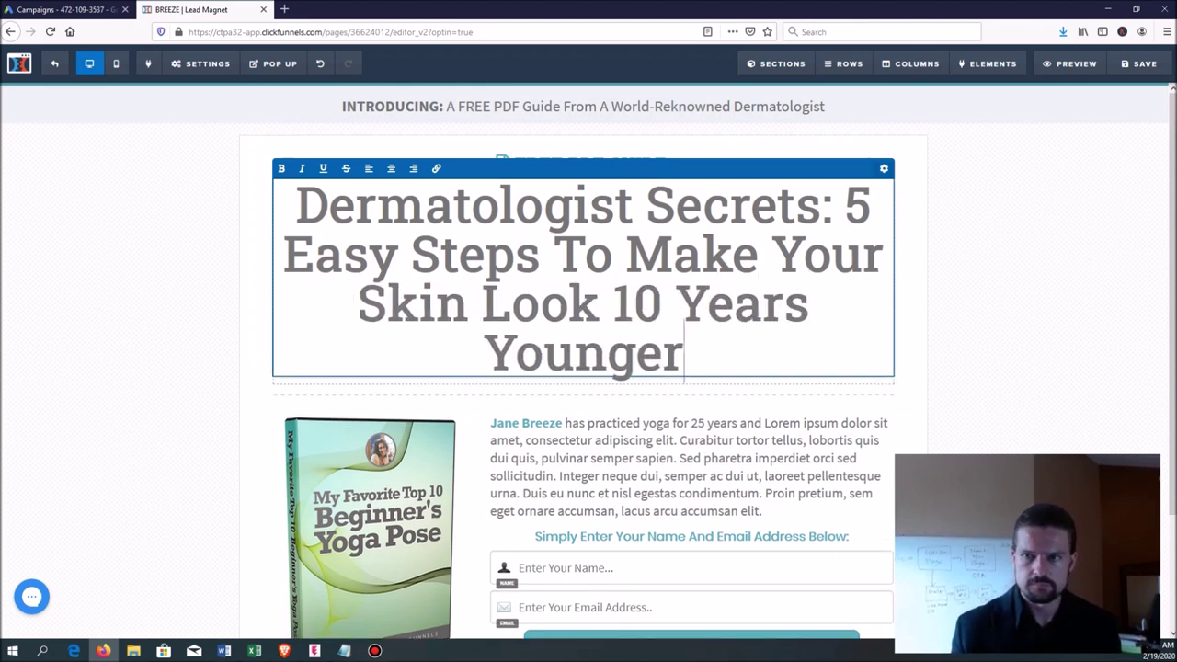
- Reduce the main headline's font size to 70 and set its bold color to red
left_click(883, 168)
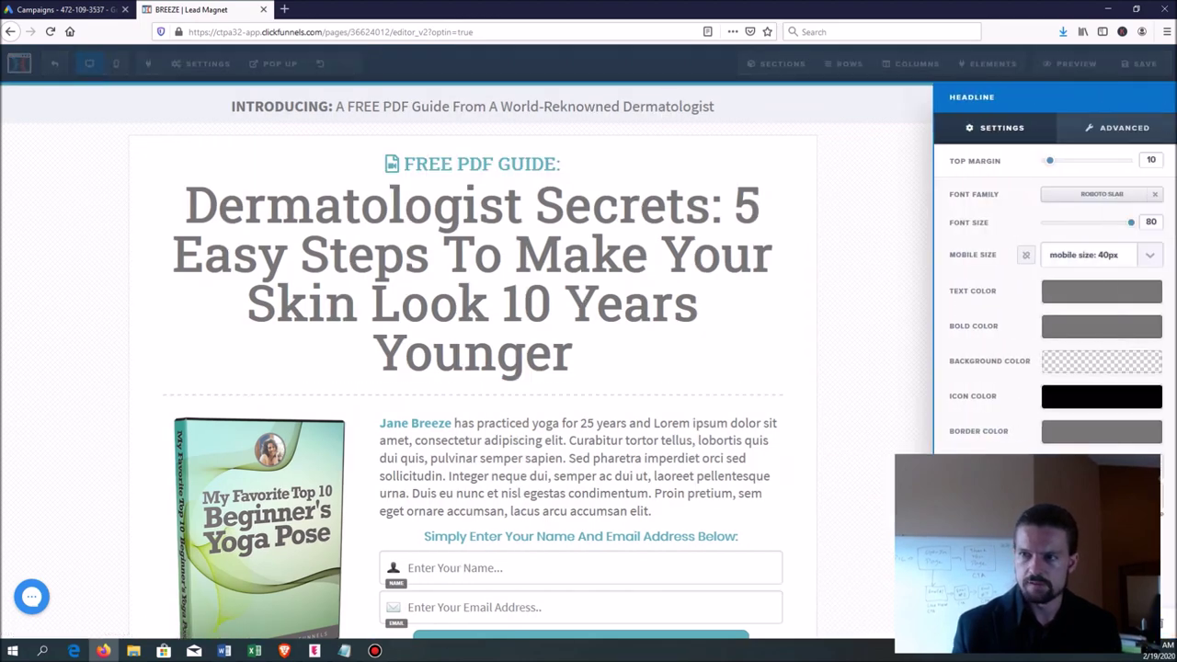
left_click_drag(1131, 221, 1129, 221)
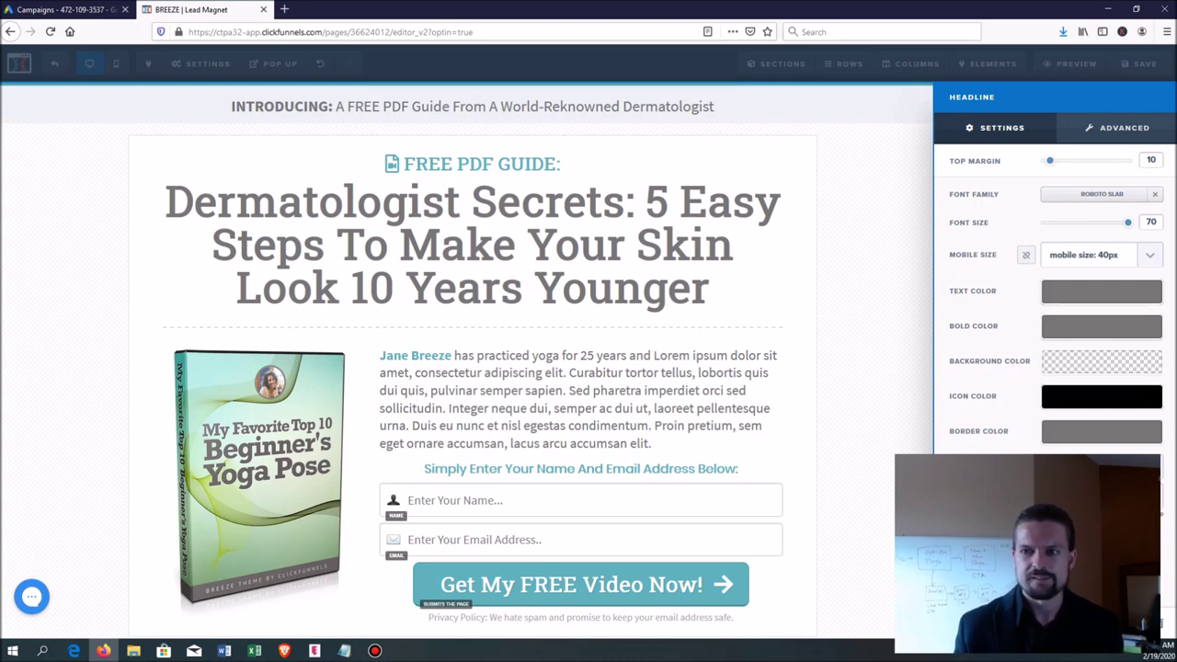
left_click(1101, 325)
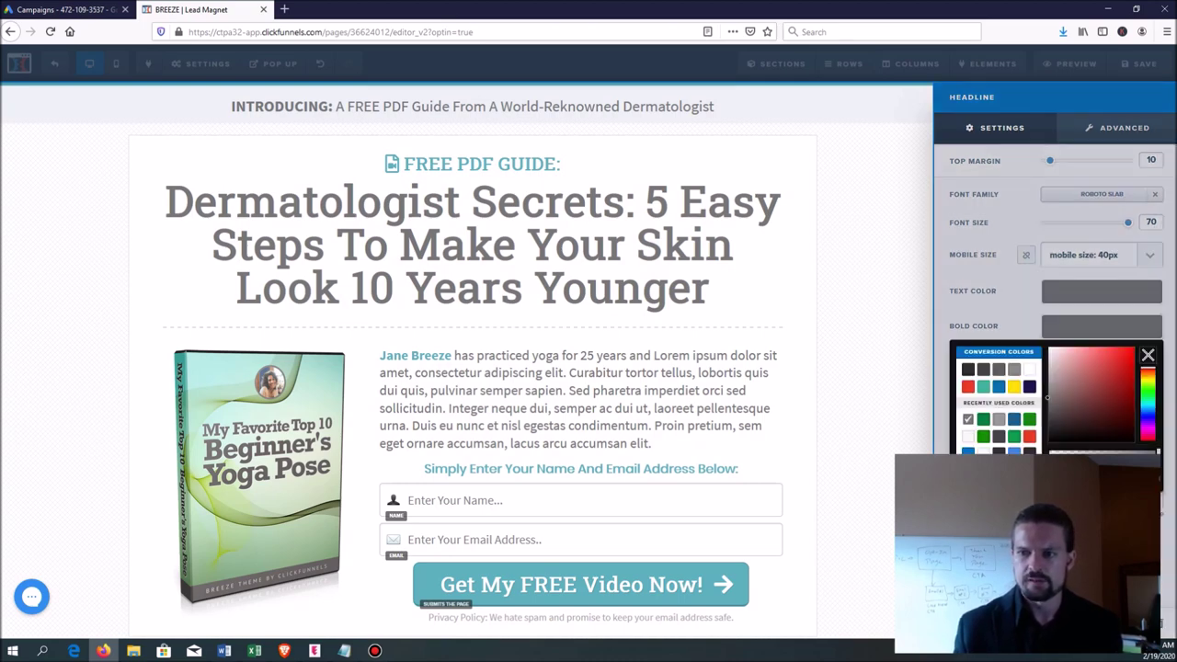
left_click(968, 387)
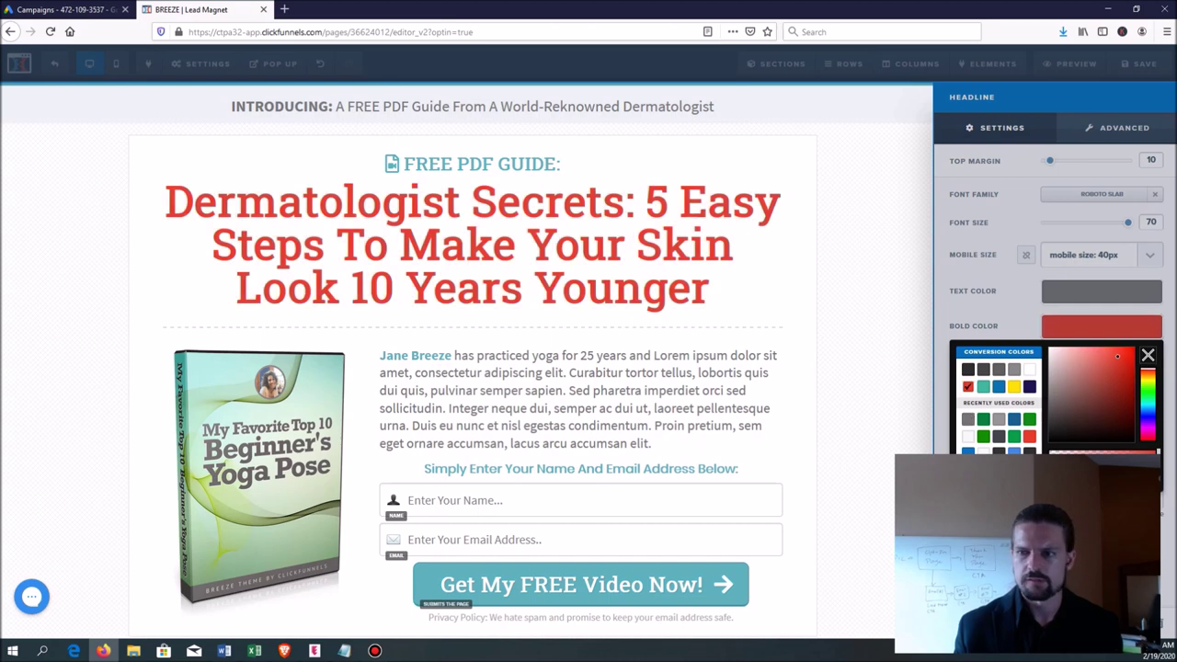
left_click(680, 241)
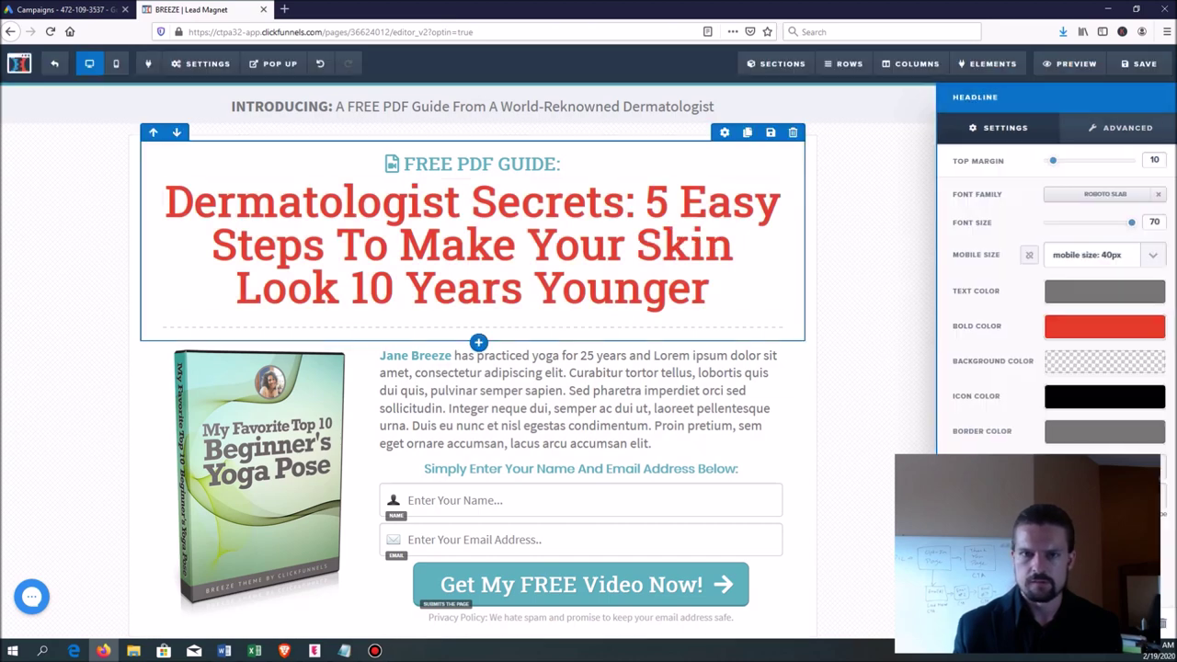
- Remove the bold from "5 Easy Steps To Make Your Skin Look 10 Years Younger" in the headline
left_click(714, 204)
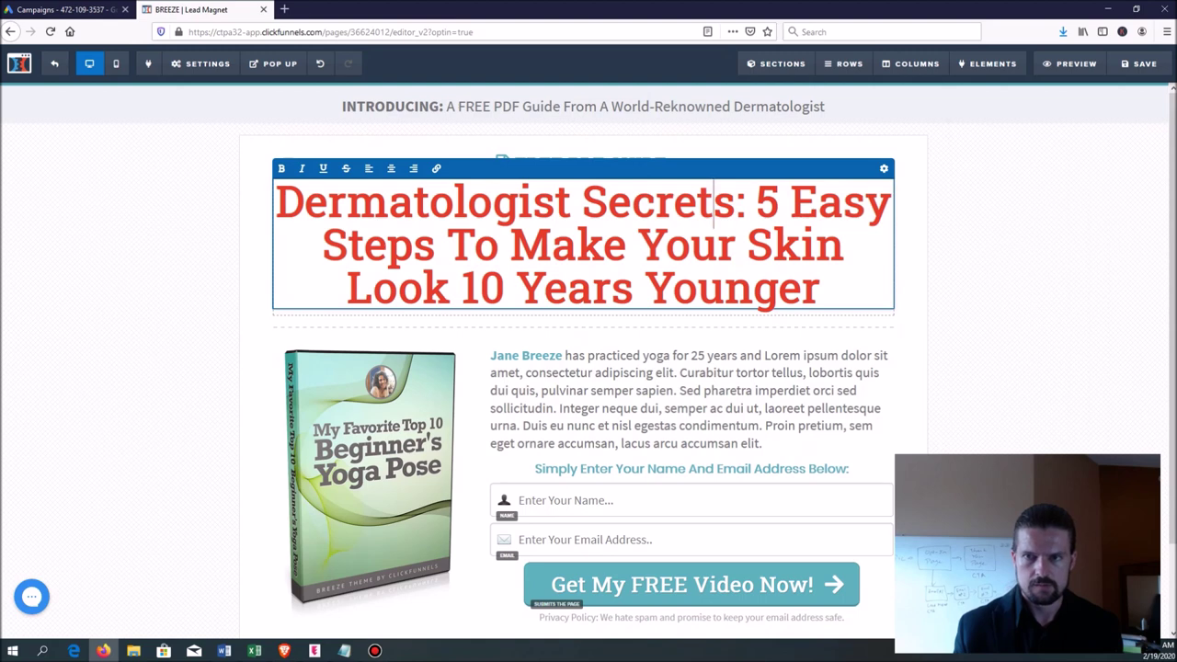
left_click_drag(754, 201, 821, 289)
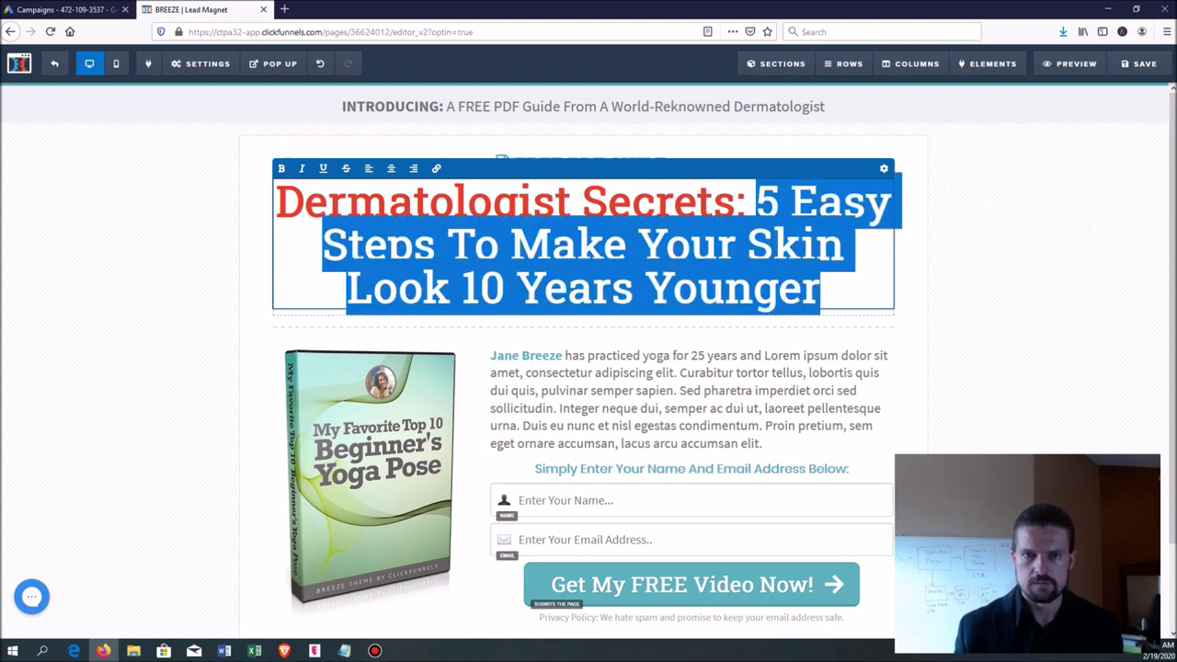
left_click(736, 244)
left_click_drag(754, 200, 820, 289)
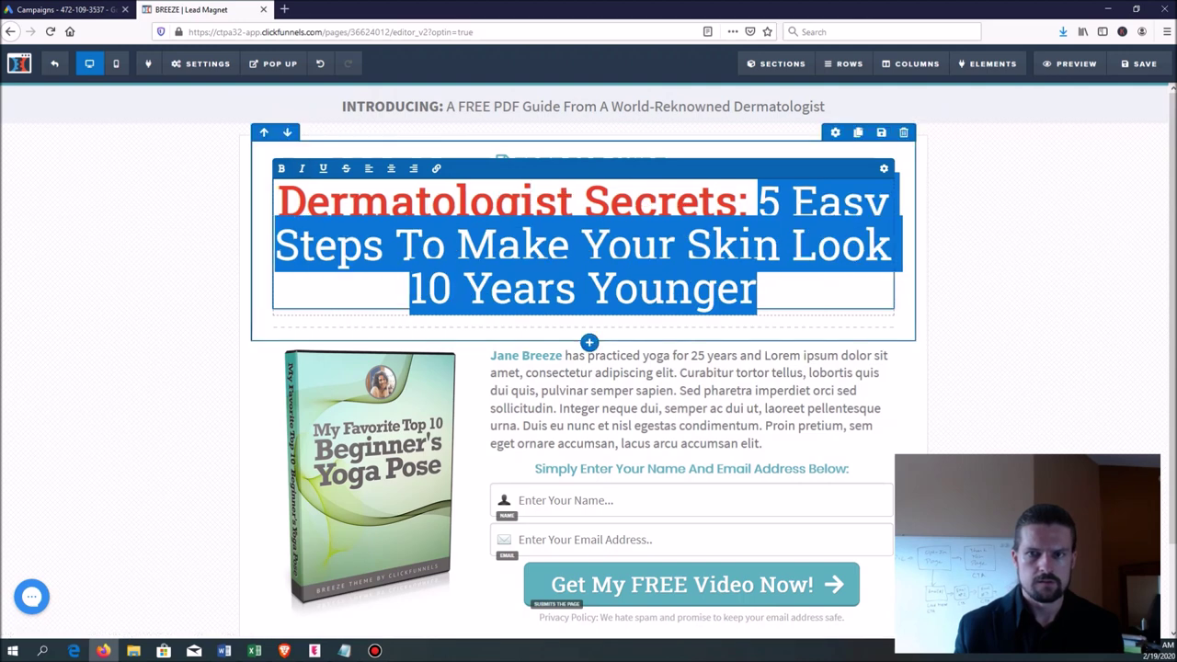
- Try retyping the headline's "Dermatologist Secrets" in capitals, and put the original capitalization back
left_click(738, 203)
left_click_drag(738, 203, 305, 203)
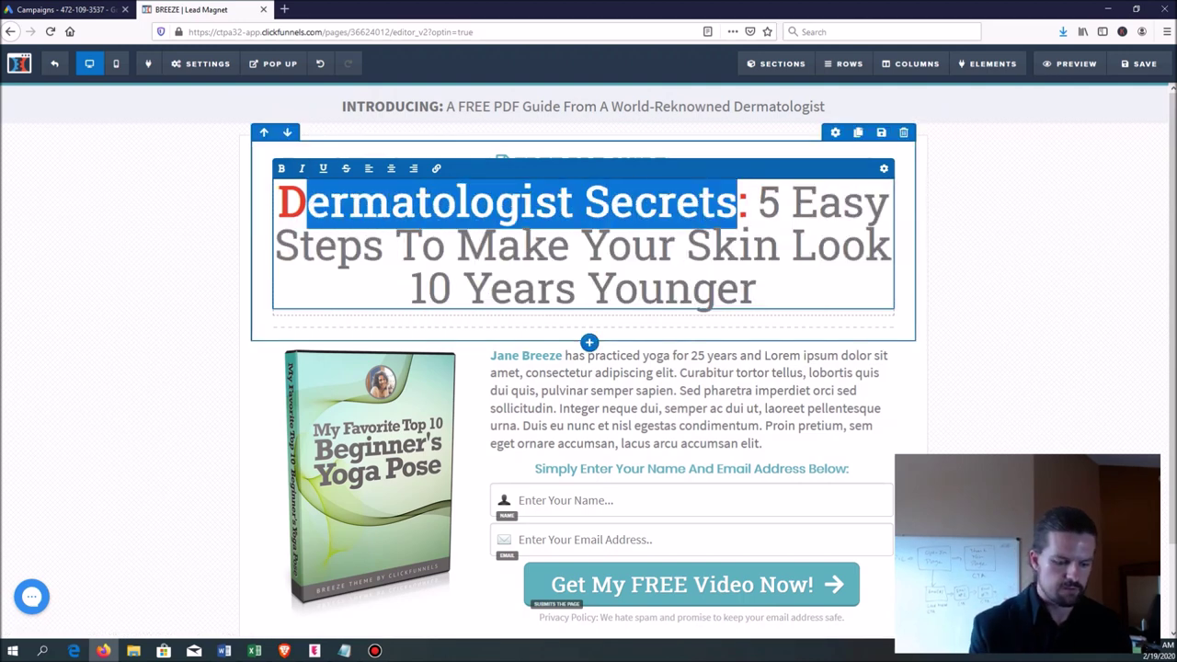
type("ERMATOLOGIST STEC")
key("BackSpace")
key("BackSpace")
key("BackSpace")
key("BackSpace")
key("BackSpace")
key("BackSpace")
key("BackSpace")
key("BackSpace")
key("BackSpace")
key("BackSpace")
key("BackSpace")
key("BackSpace")
key("BackSpace")
key("BackSpace")
key("BackSpace")
key("BackSpace")
key("BackSpace")
type("ermatologist Secrets")
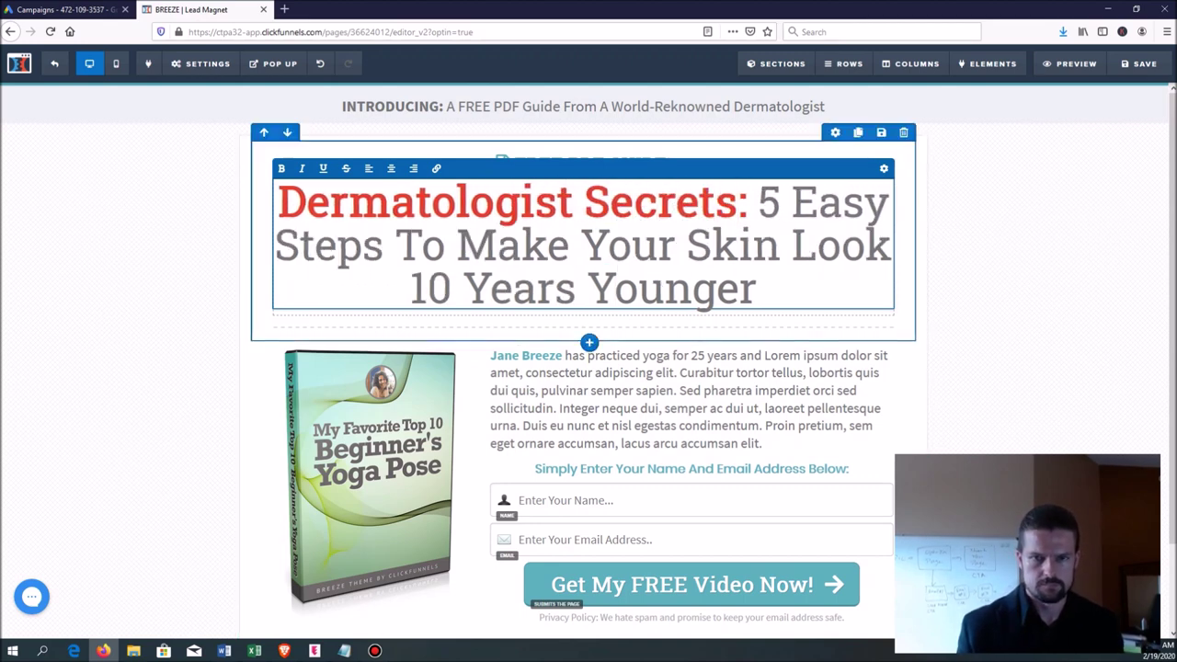
key("Escape")
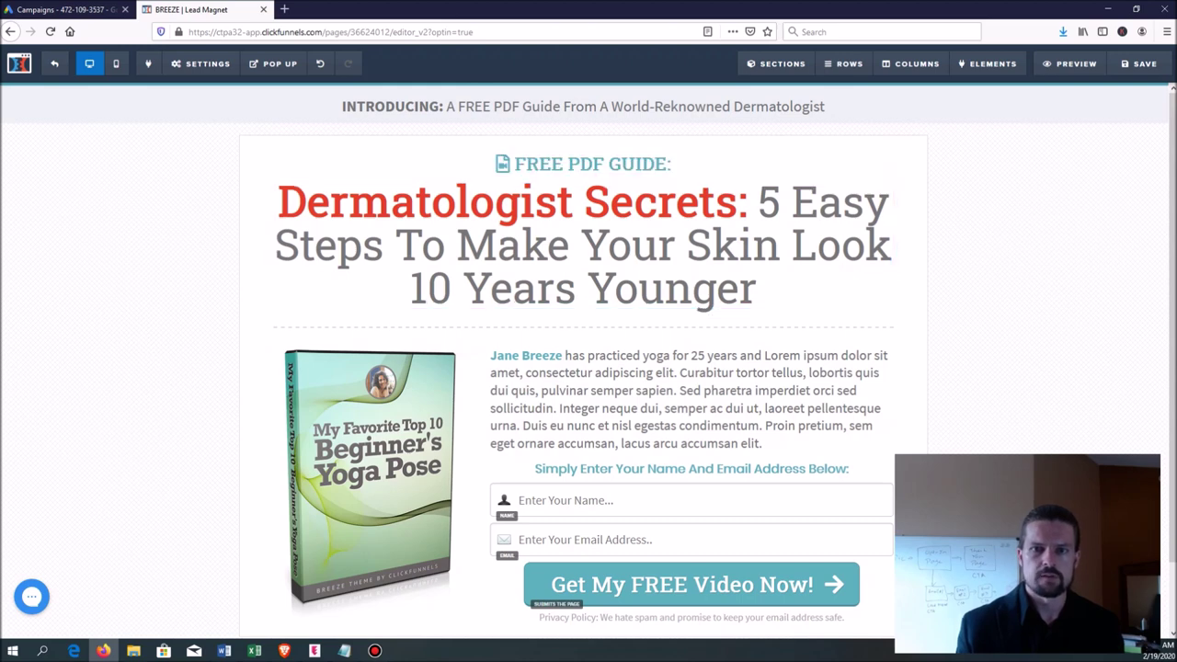
scroll(691, 377, "down", 2)
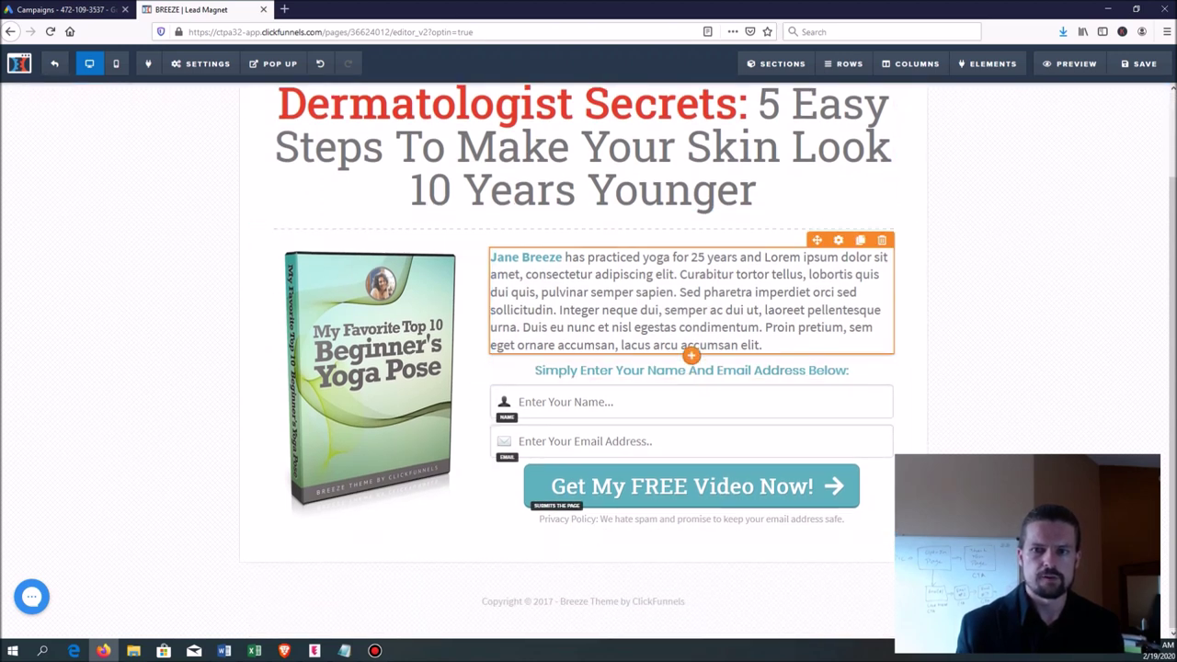
scroll(691, 367, "up", 1)
scroll(691, 368, "down", 1)
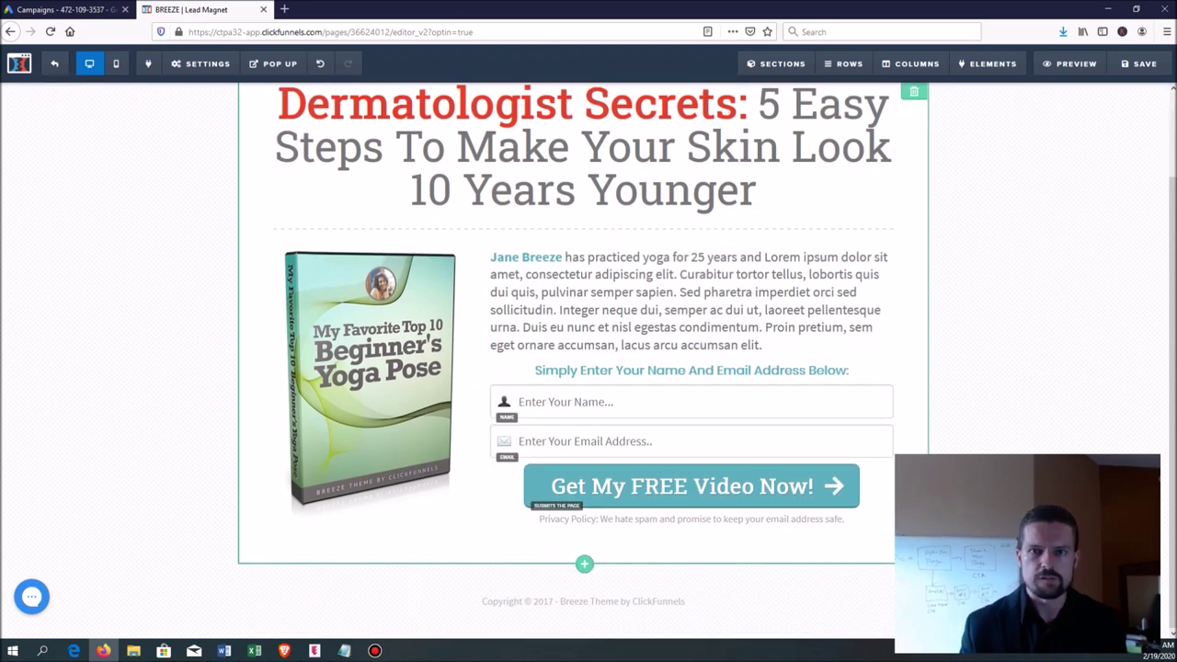
scroll(690, 368, "up", 2)
scroll(691, 368, "down", 1)
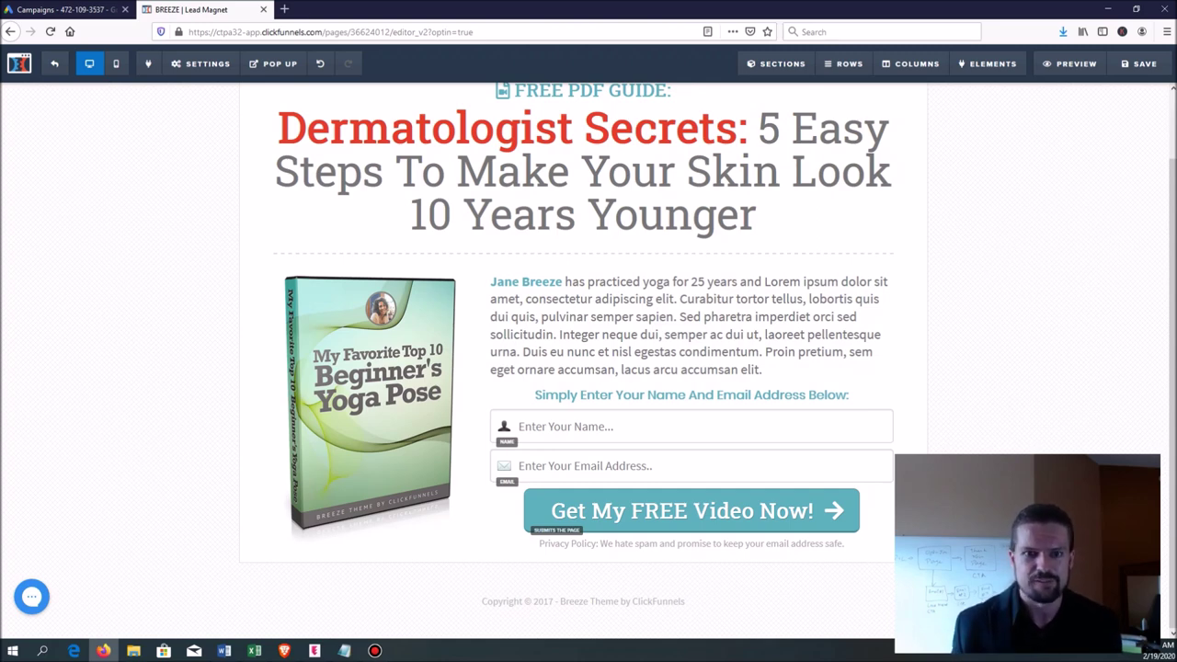
scroll(473, 389, "down", 1)
scroll(472, 389, "up", 2)
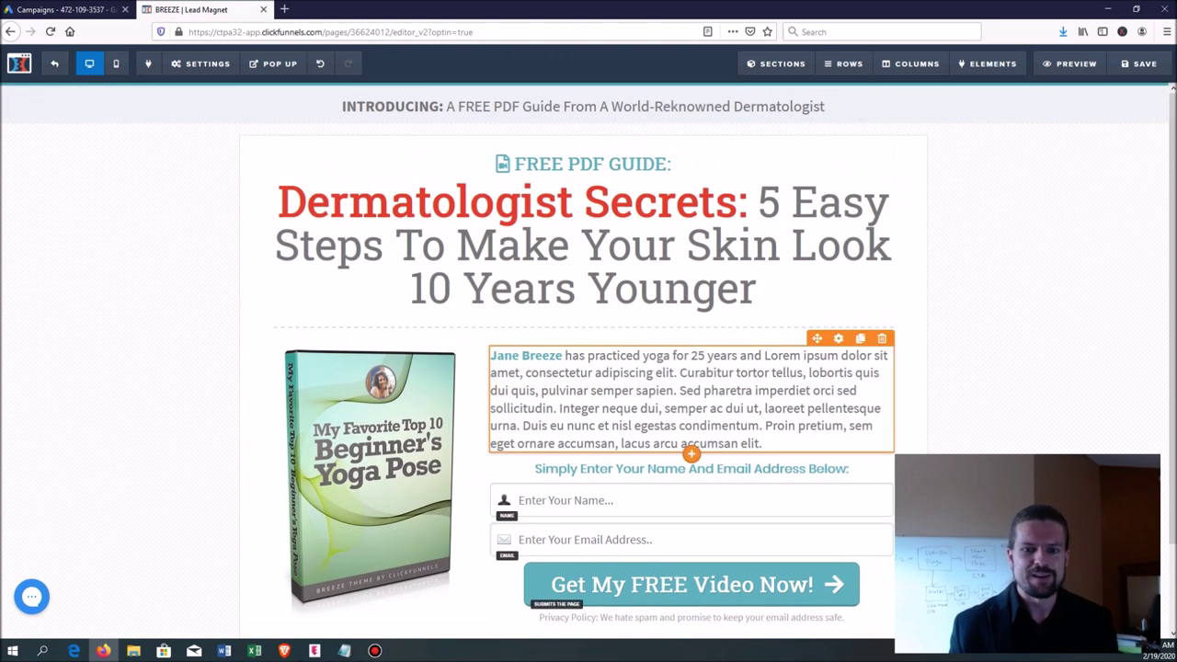
- Replace the yoga paragraph beside the book cover with the doctor's name and "has helped thousands of women to look younger, have healthier skin"
scroll(473, 389, "down", 2)
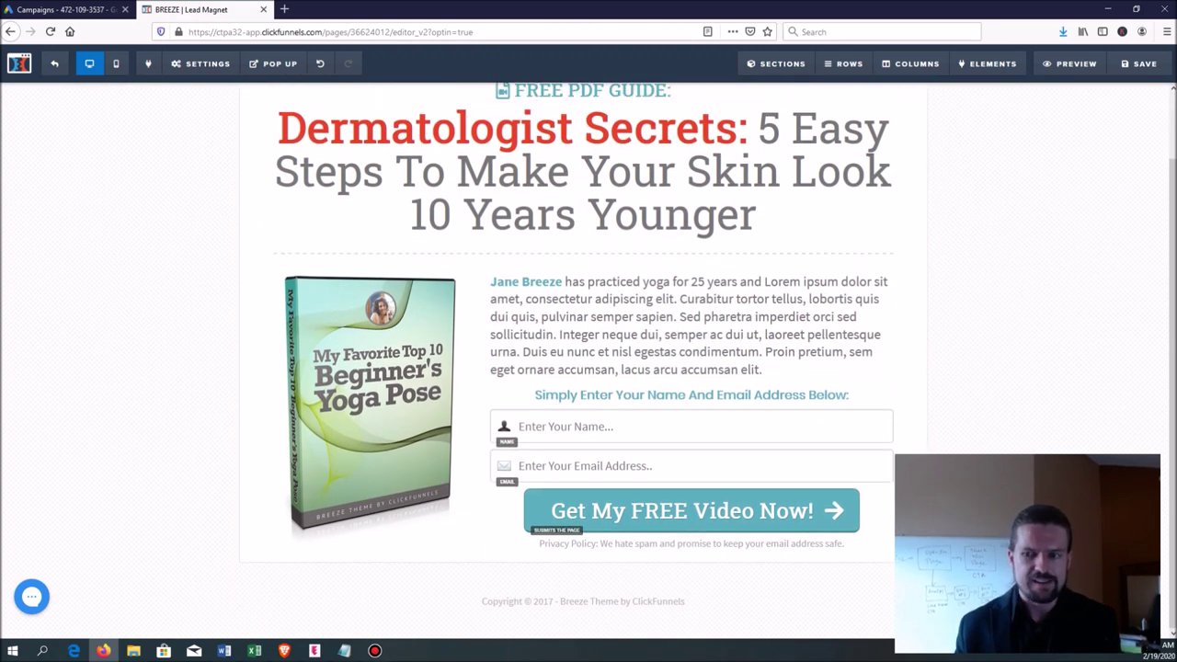
scroll(685, 348, "down", 1)
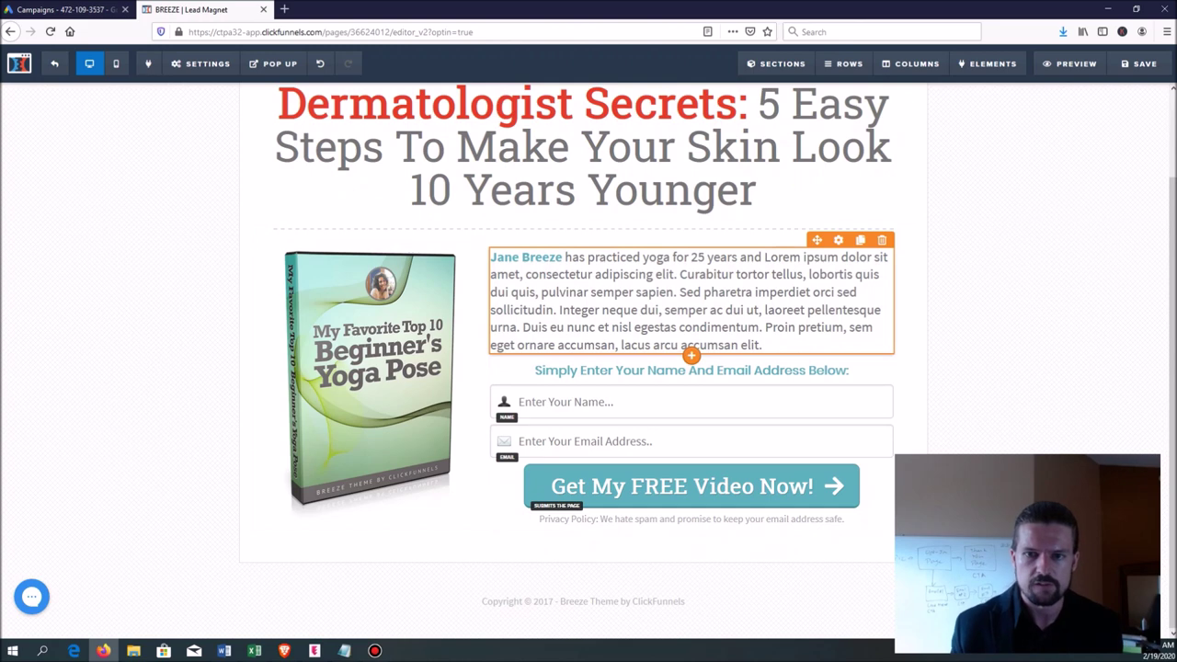
triple_click(685, 347)
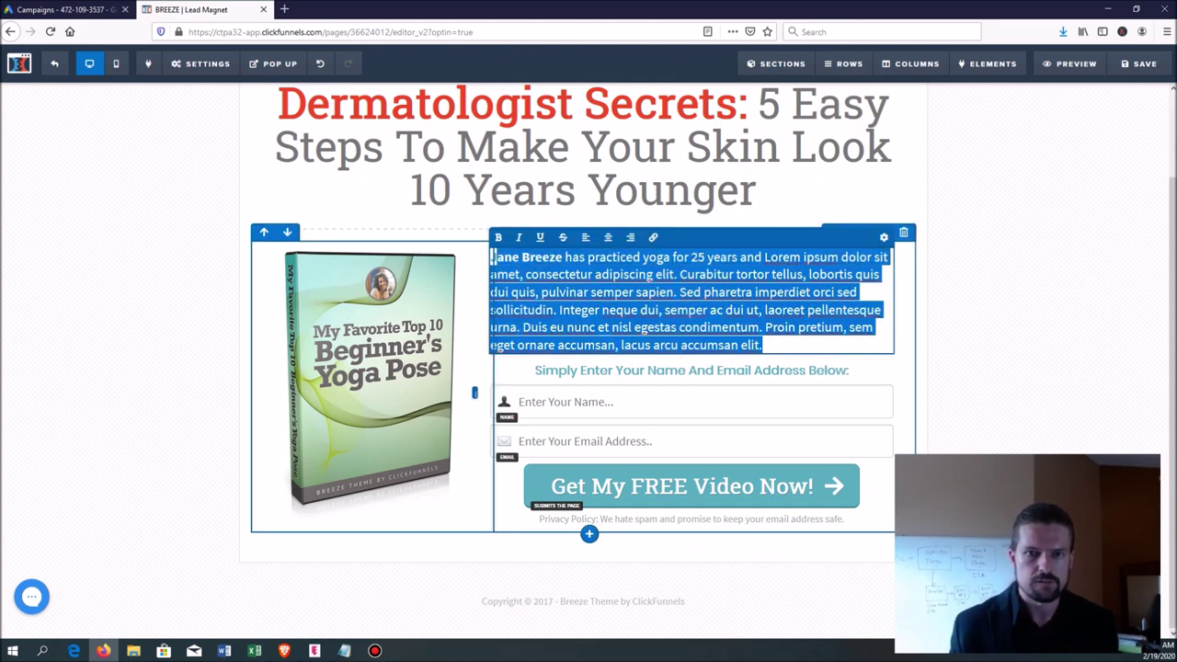
type("Dr. Mary Smith")
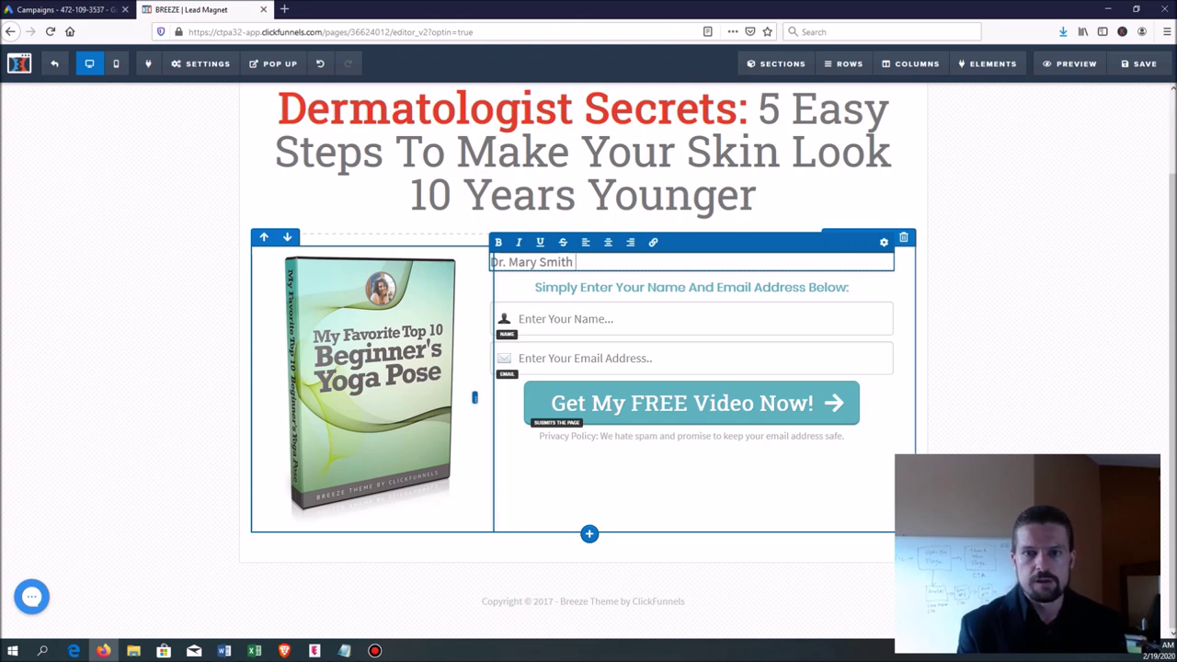
type("has helpe")
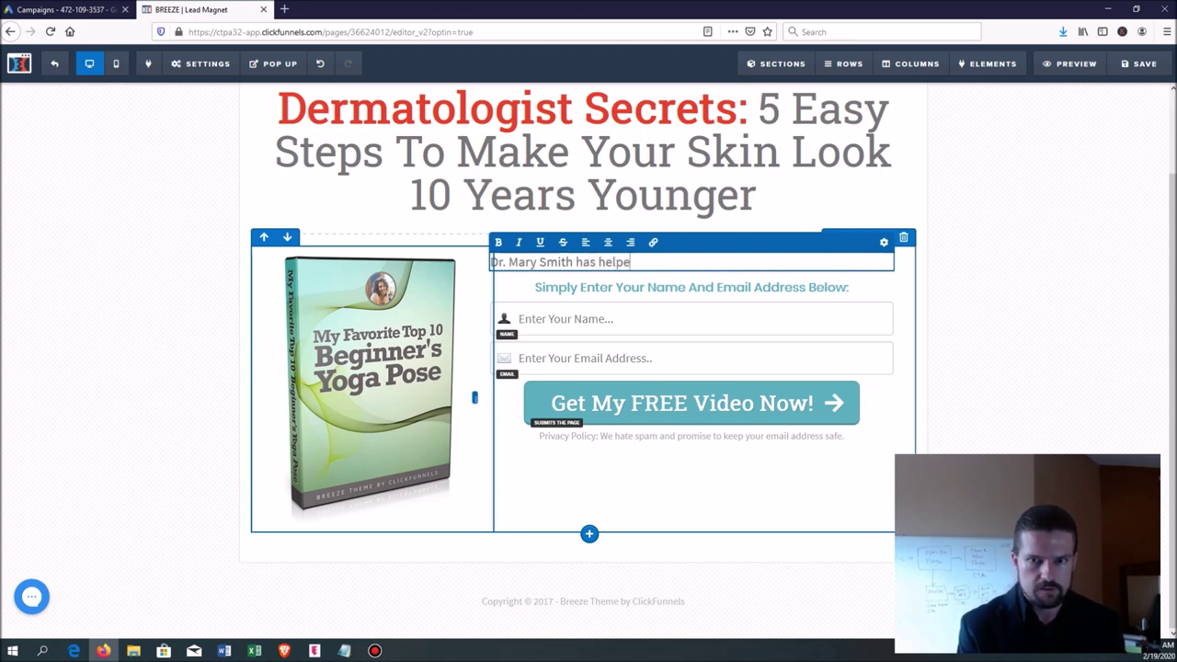
type("d thousands of wom")
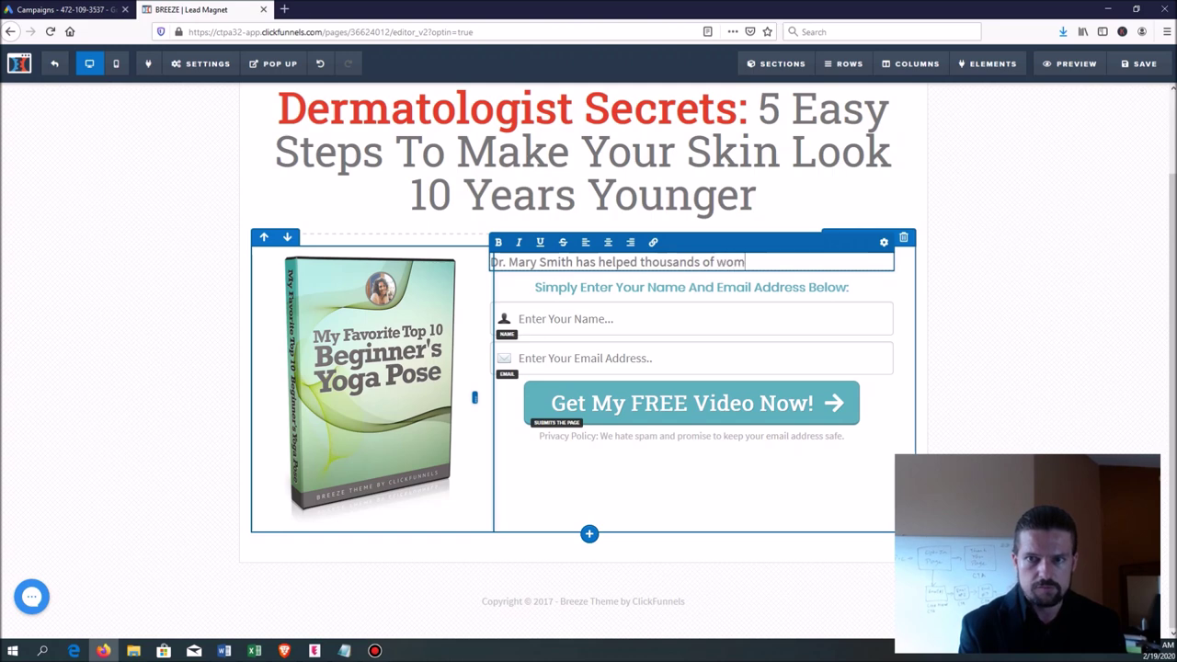
type("en to look younger,")
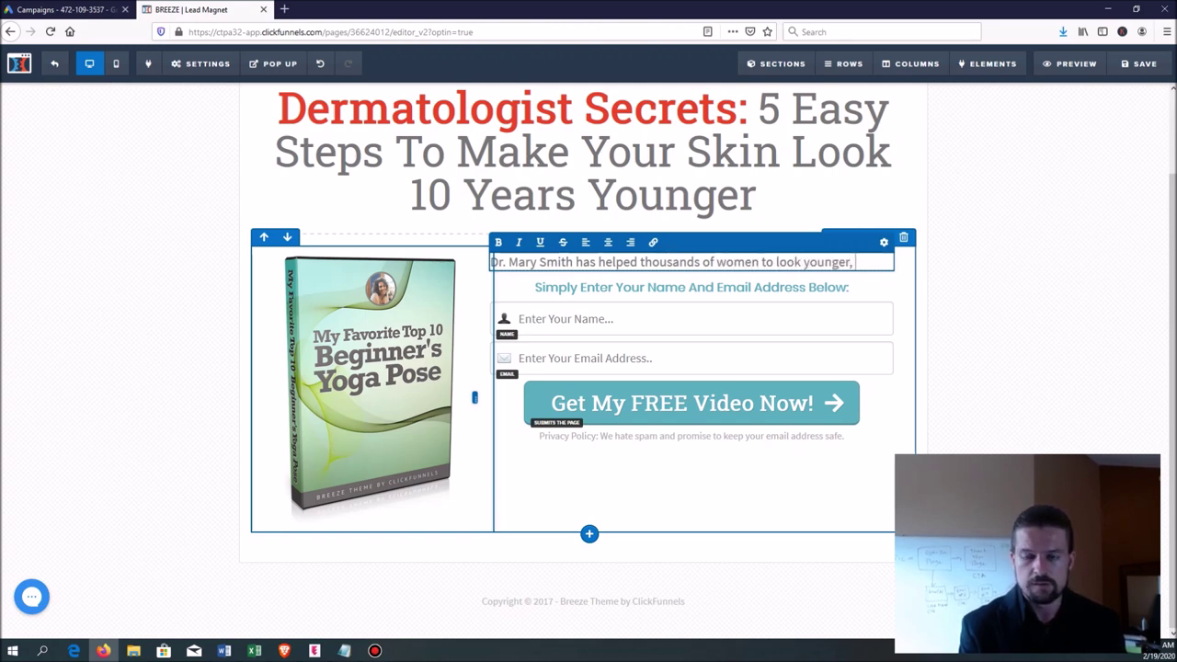
type(" have healt")
type("hier skin")
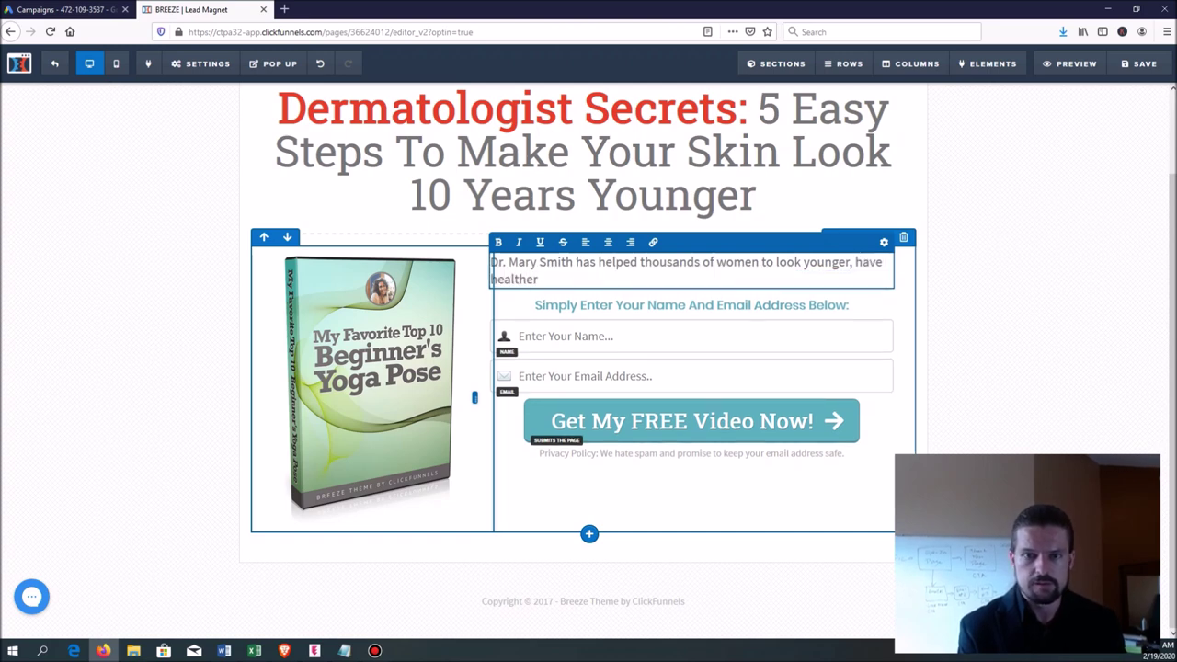
- Finish the first sentence of the paragraph beside the book cover with ", be more confident, and attract their ideal partners."
type(", and")
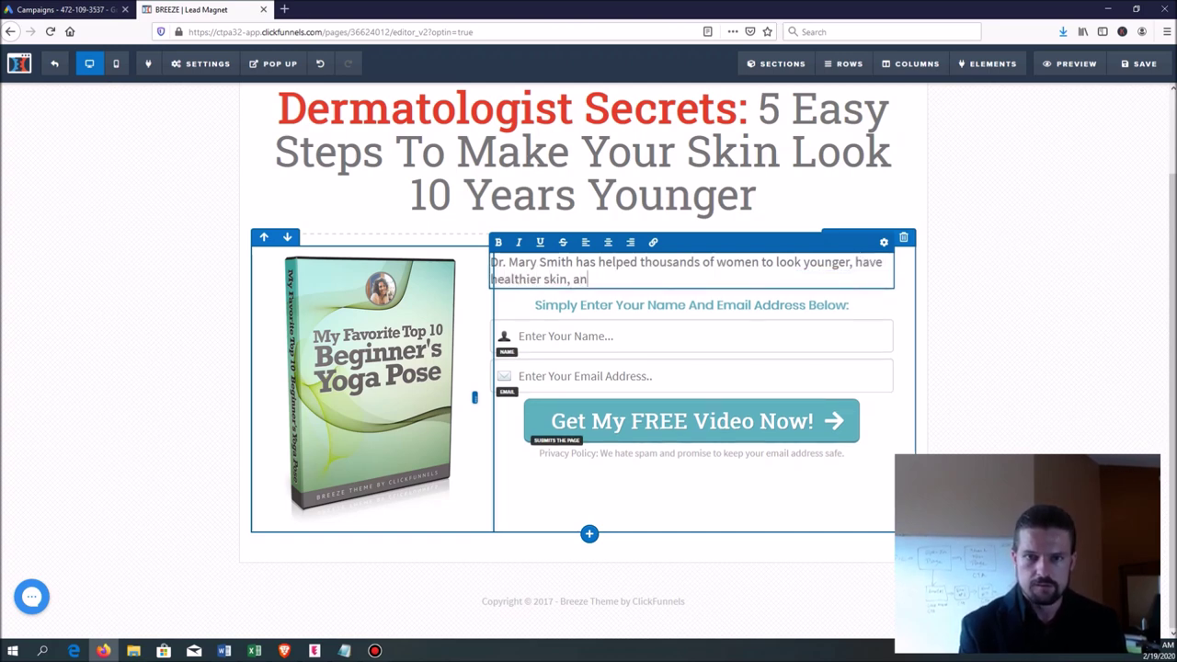
key("BackSpace")
key("BackSpace")
key("BackSpace")
key("BackSpace")
type("be")
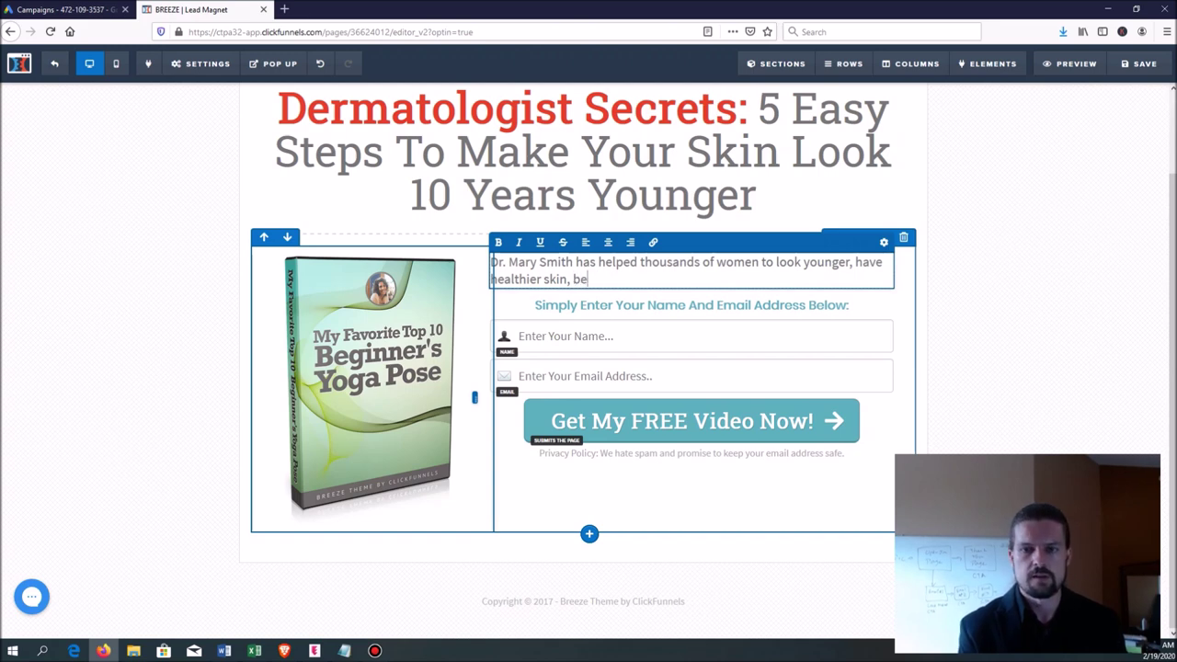
type(" more confident")
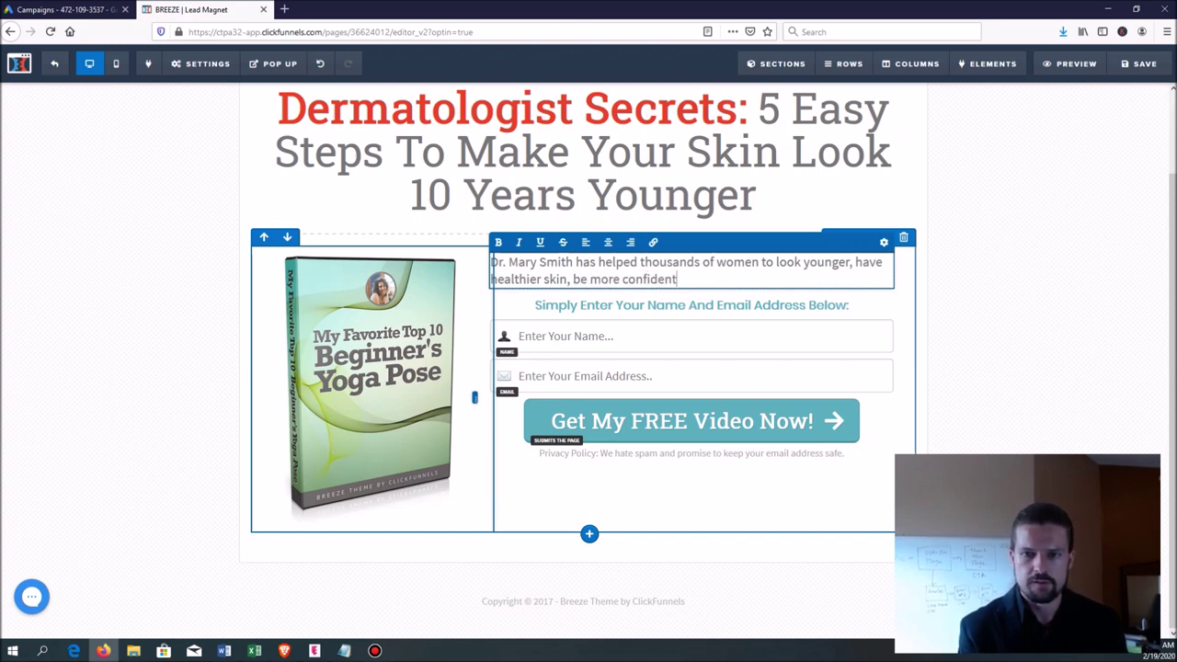
type(", and attract their ei")
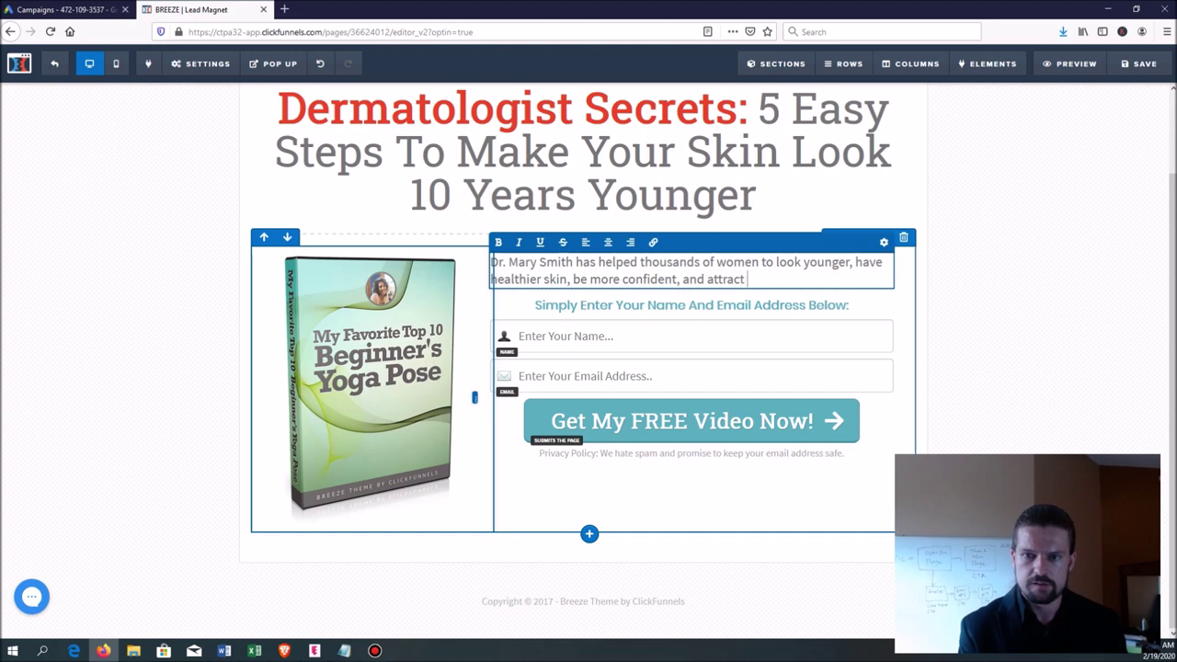
key("BackSpace")
key("BackSpace")
type("ideal ")
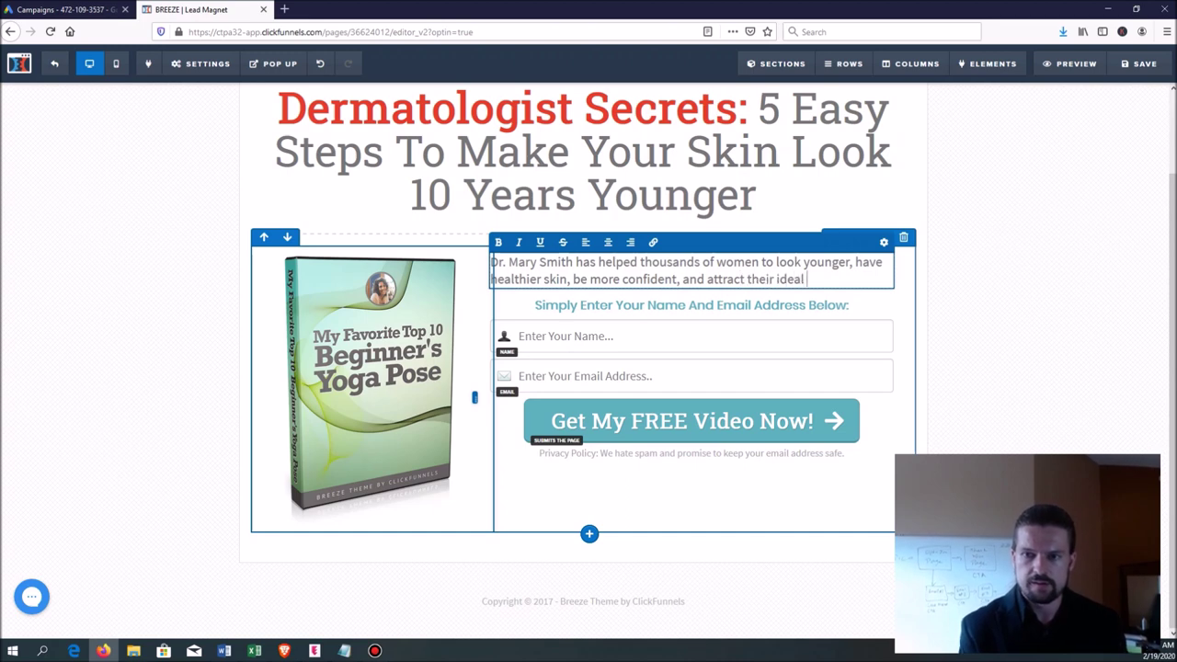
type("partners.")
- Add a second paragraph: "In this FREE guide, she shares 5 super easy steps you can take TODAY to have younger looking skin."
key("Return")
key("Return")
type("In this fr")
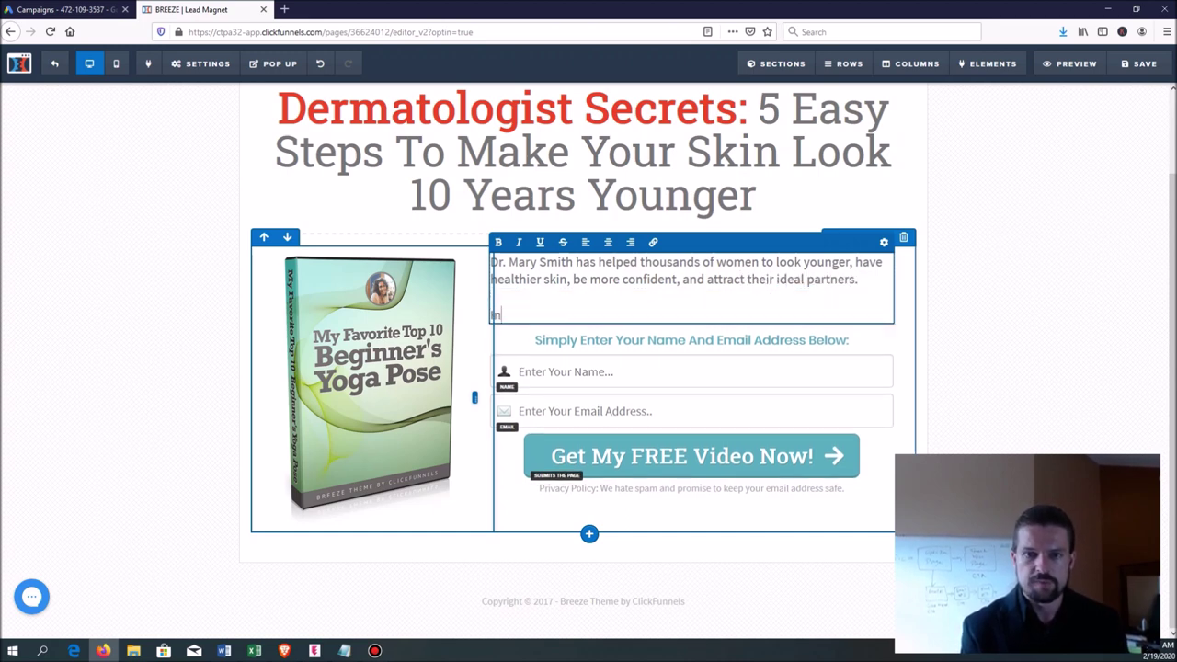
key("BackSpace")
key("BackSpace")
type("FREE")
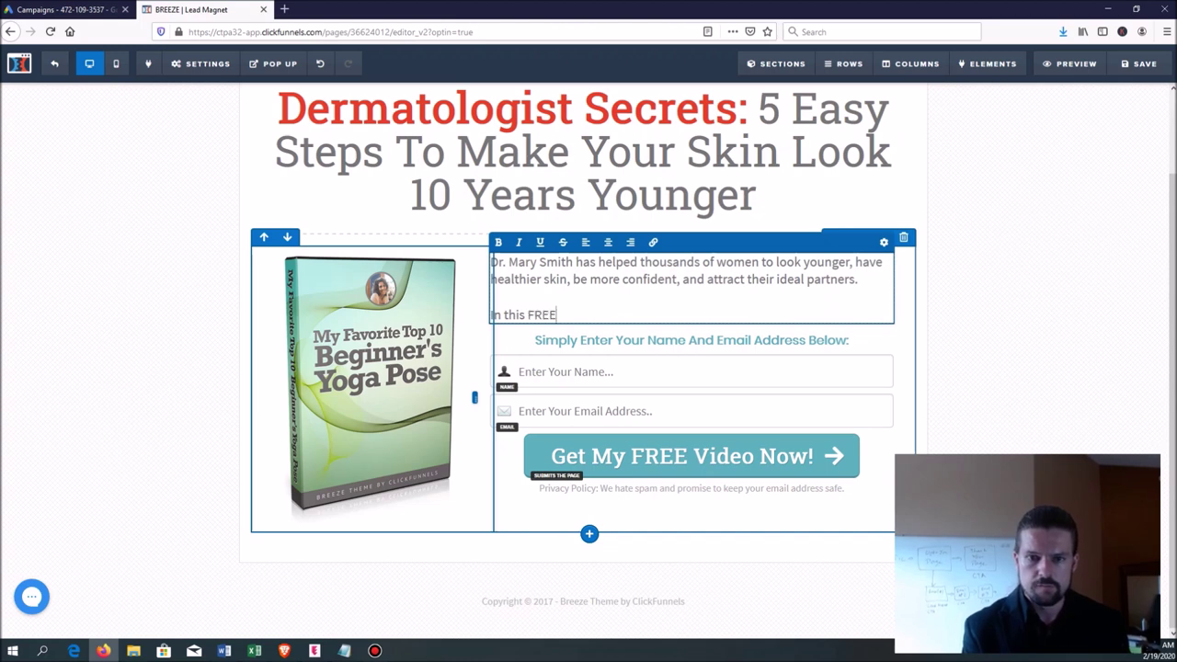
type(" guide, she shares 5 super eas")
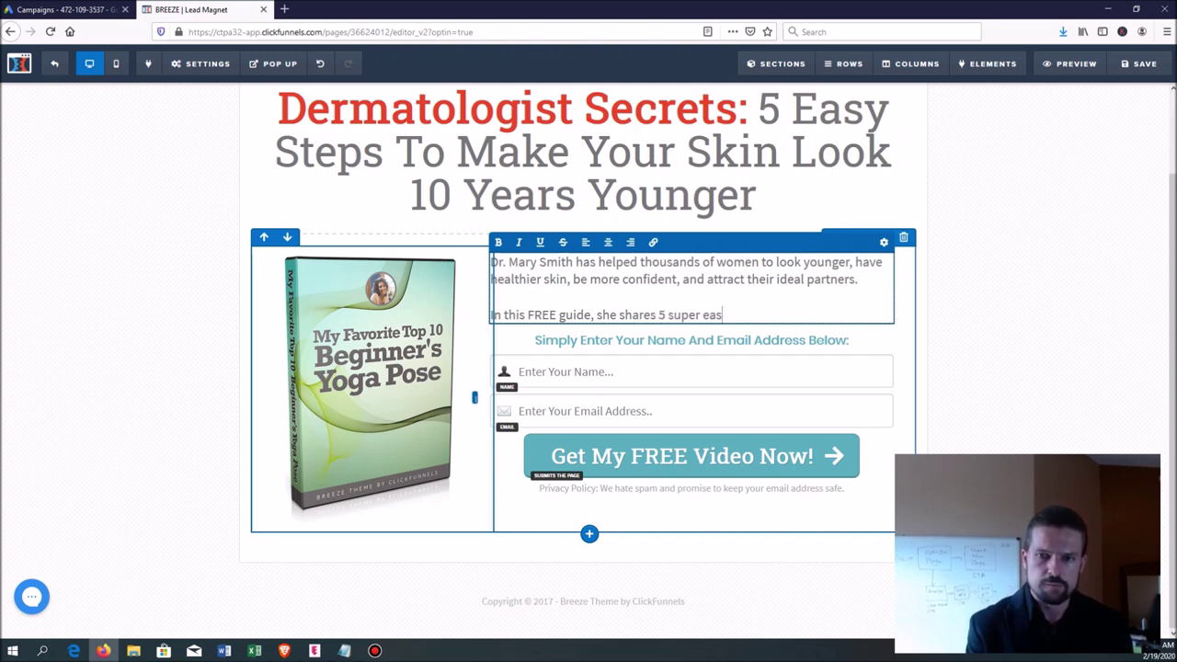
type("y steps you can ")
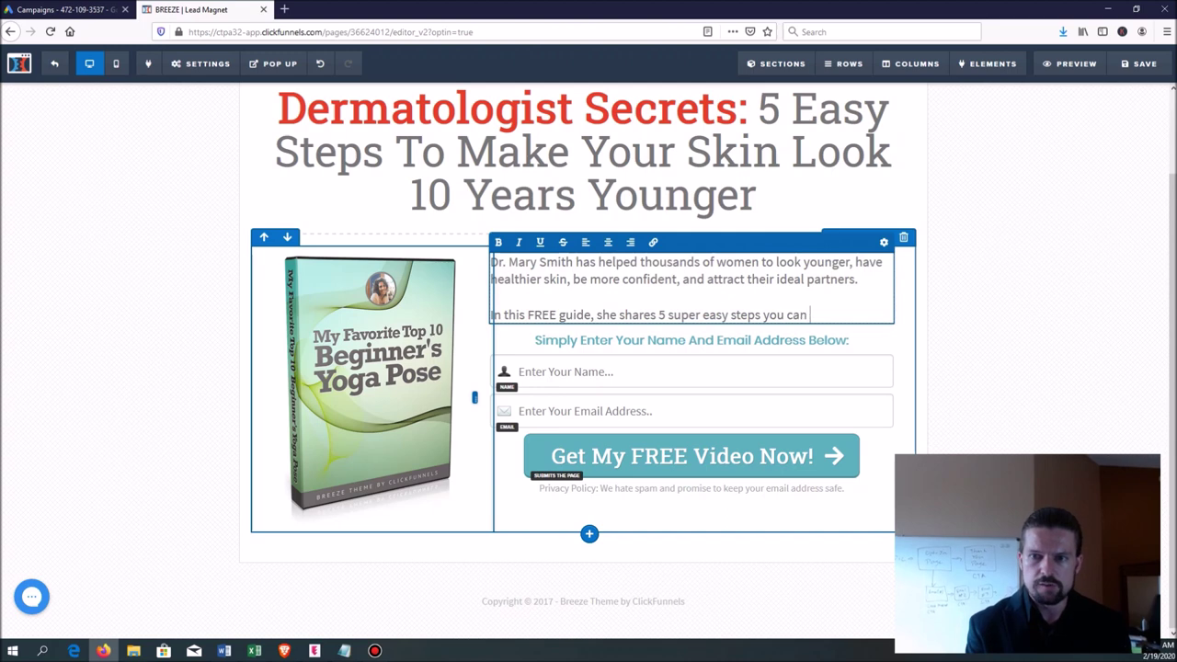
type("take TODAY")
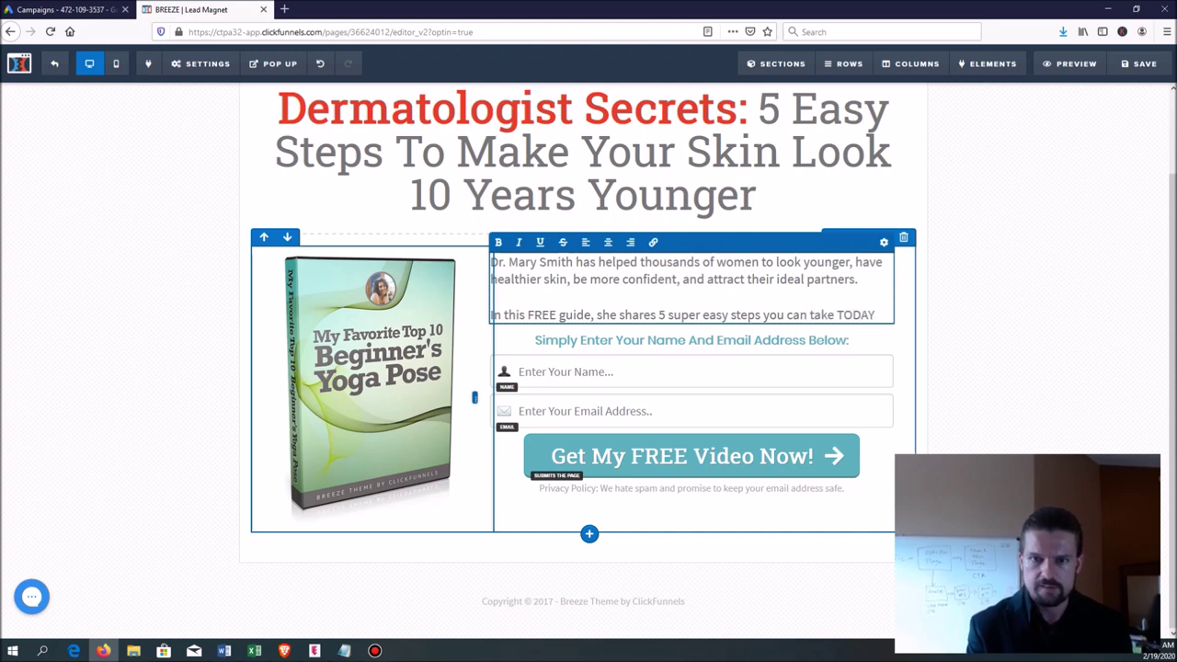
type(" to have")
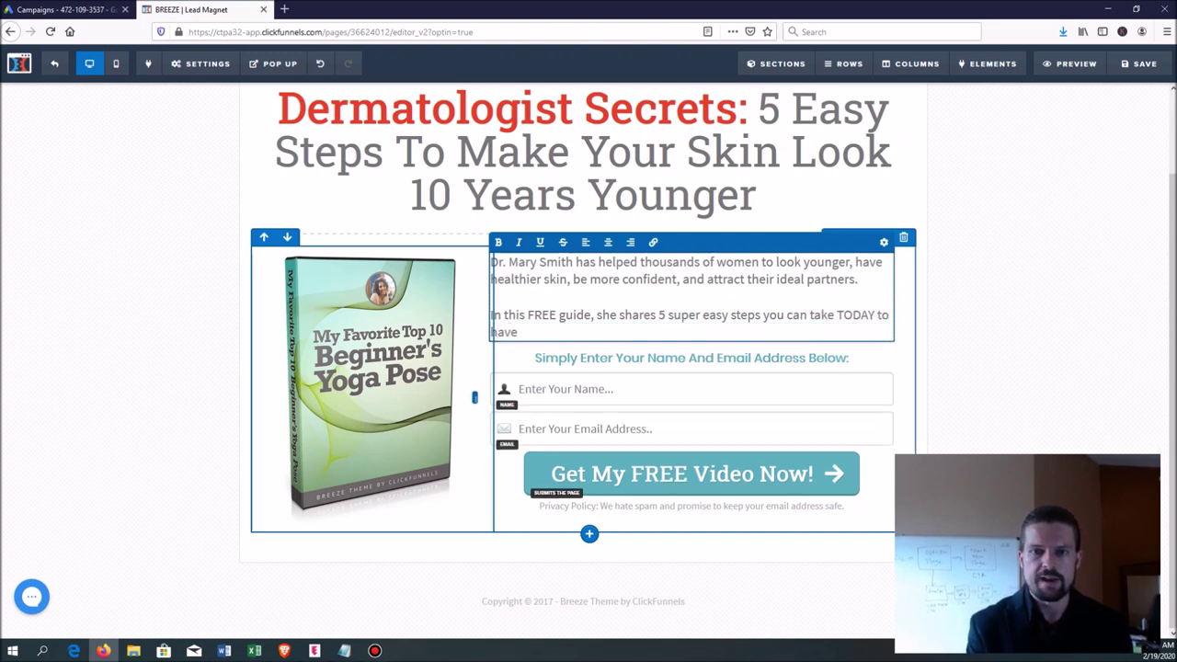
type(" younger looking ")
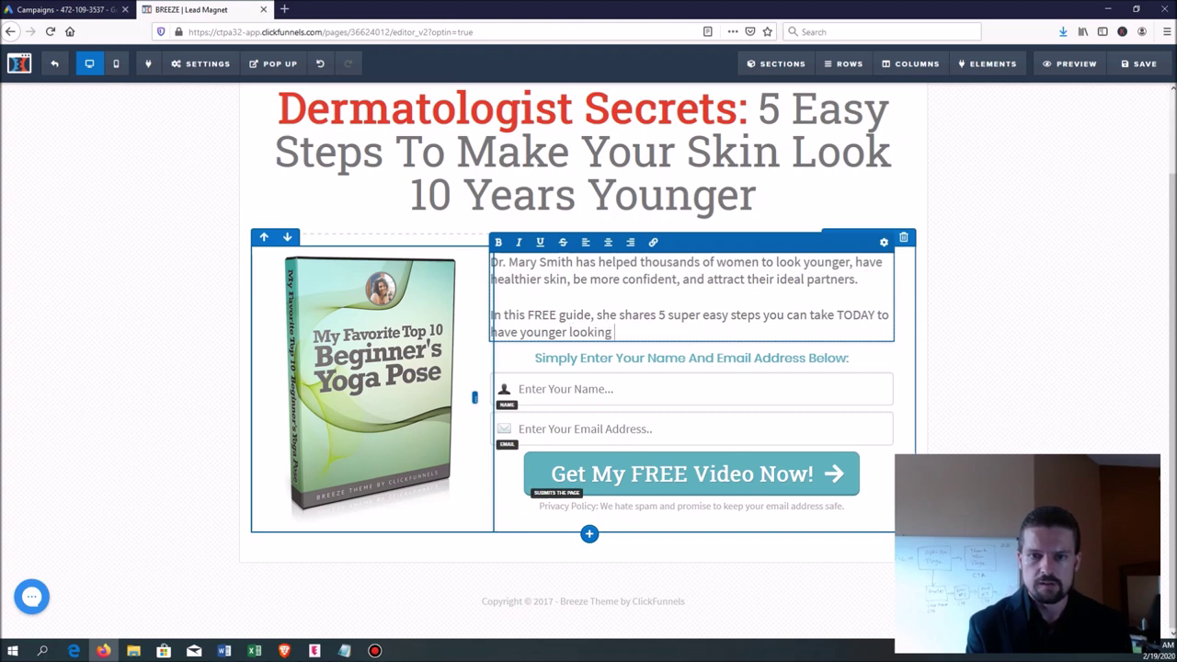
type("skin.")
key("Return")
key("Return")
type("You ")
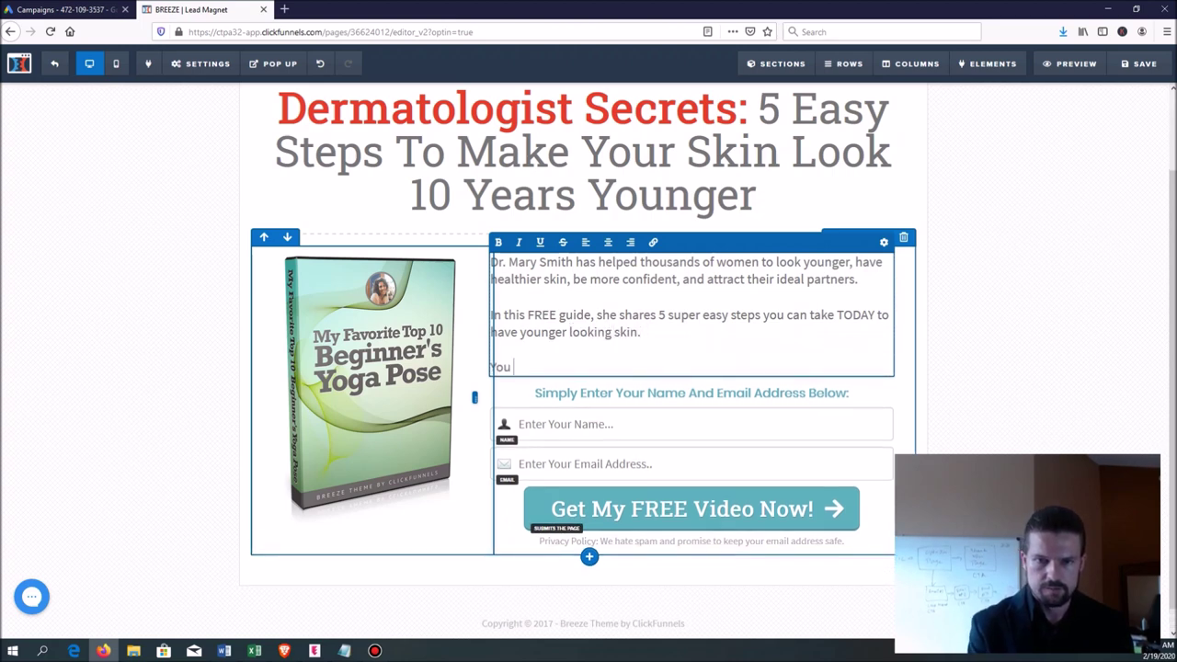
type("can start imp")
key("BackSpace")
key("BackSpace")
key("BackSpace")
key("BackSpace")
key("BackSpace")
key("BackSpace")
key("BackSpace")
key("BackSpace")
key("BackSpace")
key("BackSpace")
key("BackSpace")
key("BackSpace")
key("BackSpace")
key("BackSpace")
key("BackSpace")
key("BackSpace")
key("BackSpace")
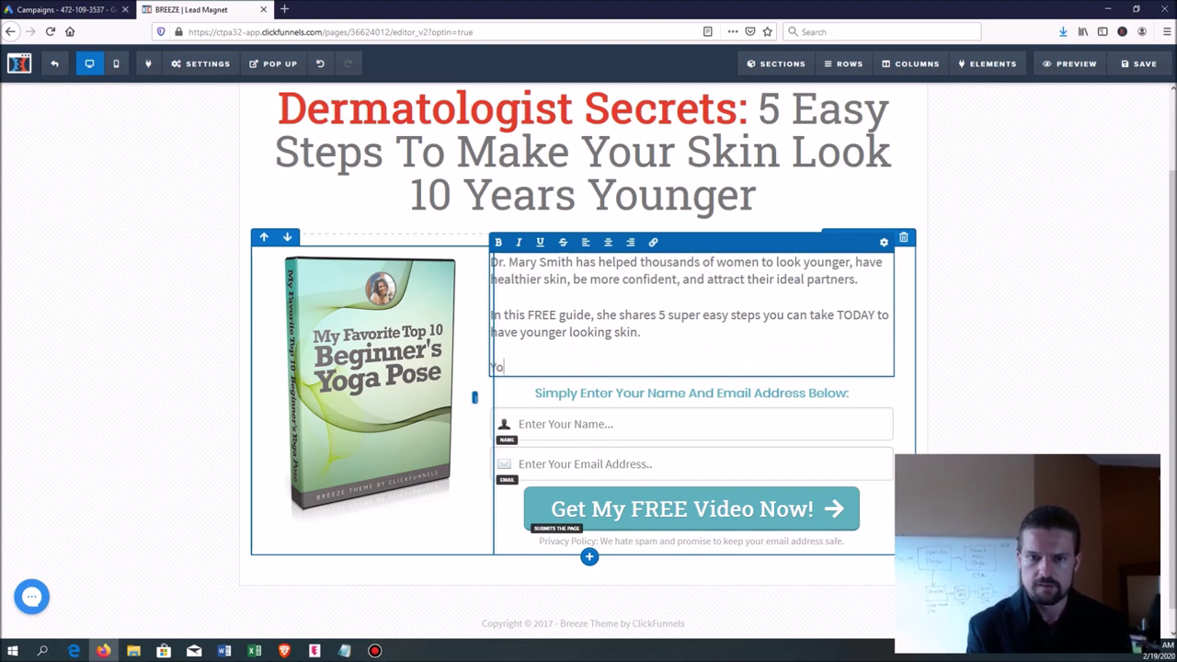
- Add a third paragraph: "All of these are easy to do, and you will see results in as little as 3 days."
type("All of these ")
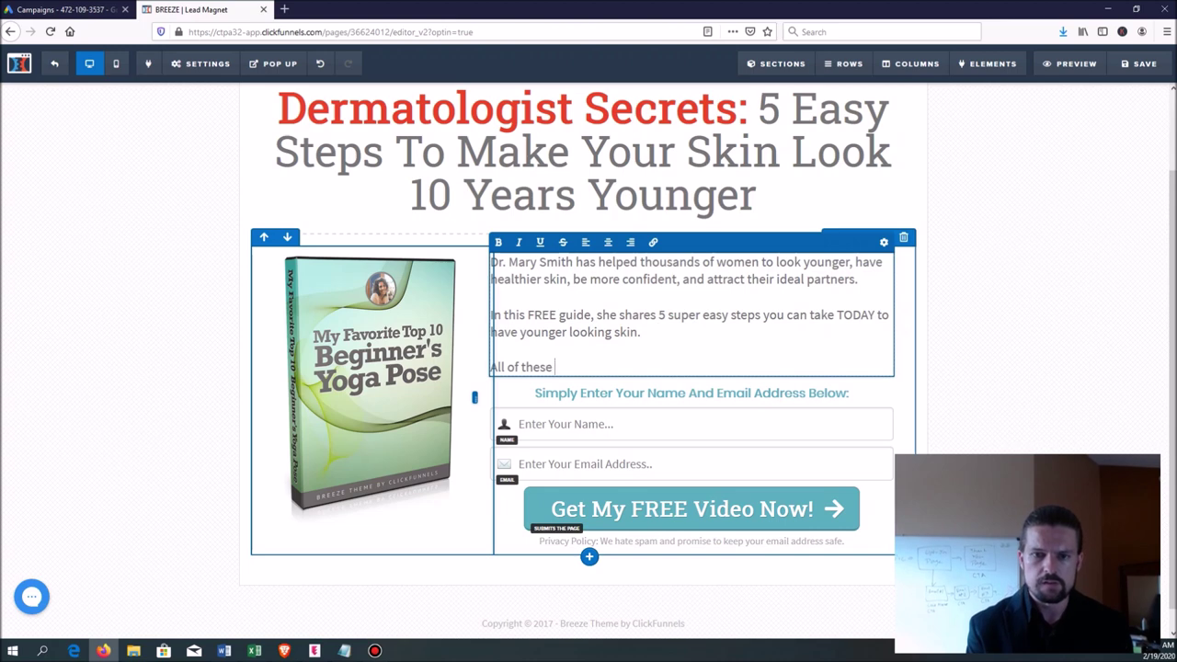
type("are easy to do")
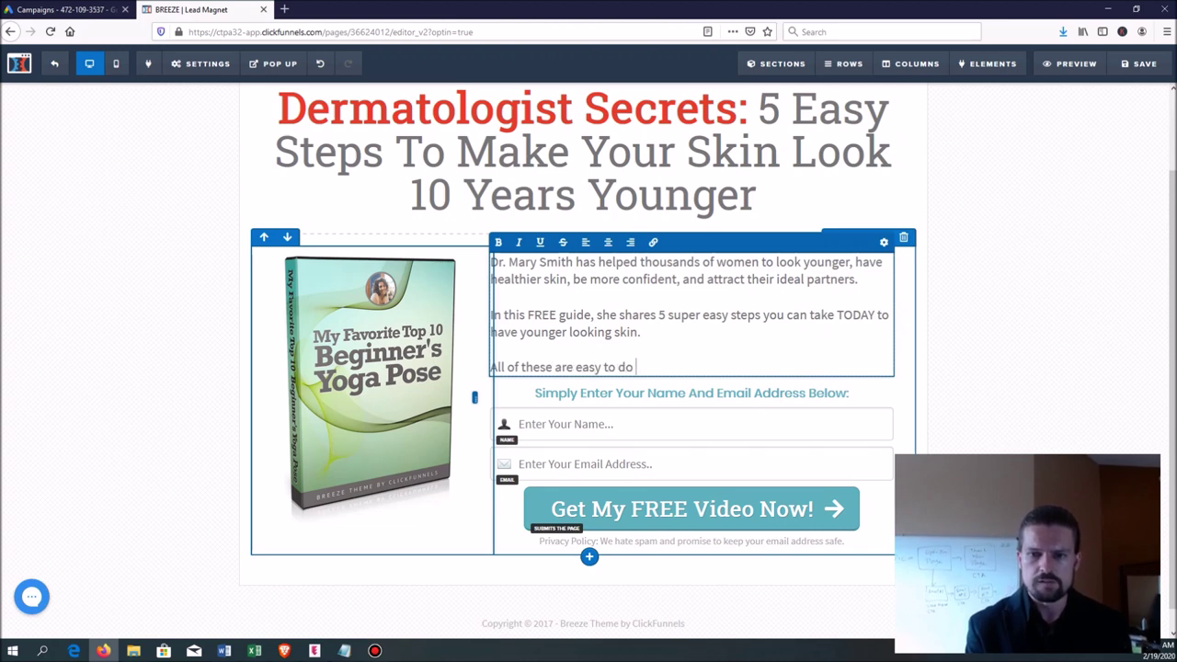
type(", and you")
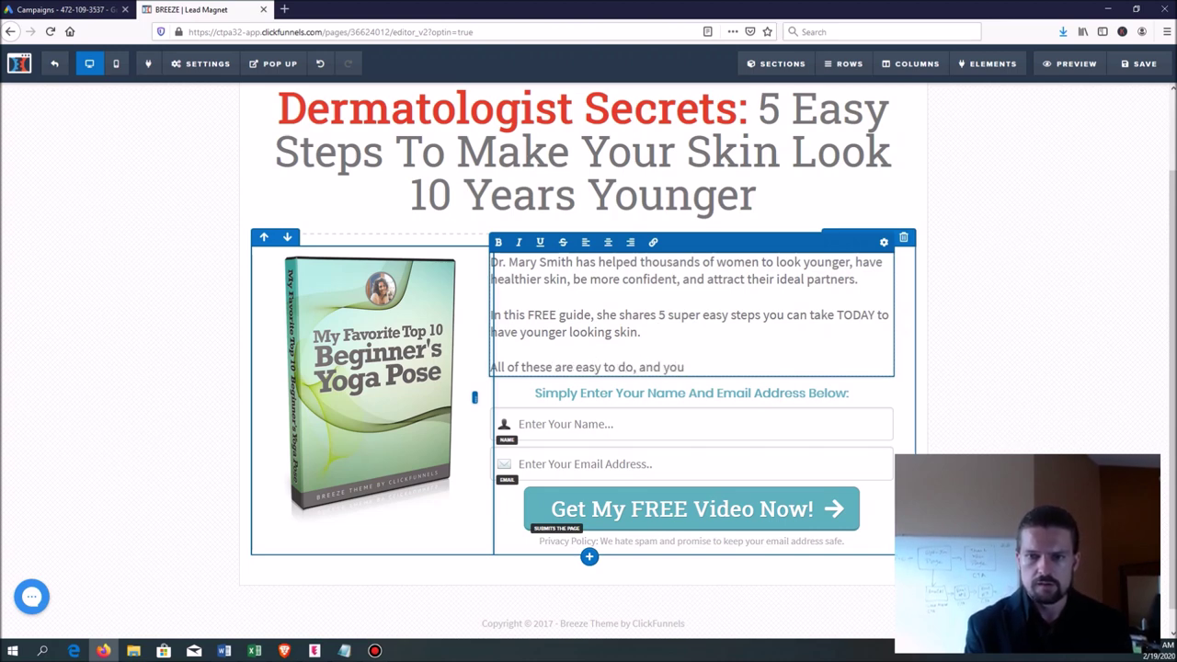
type(" will see resul")
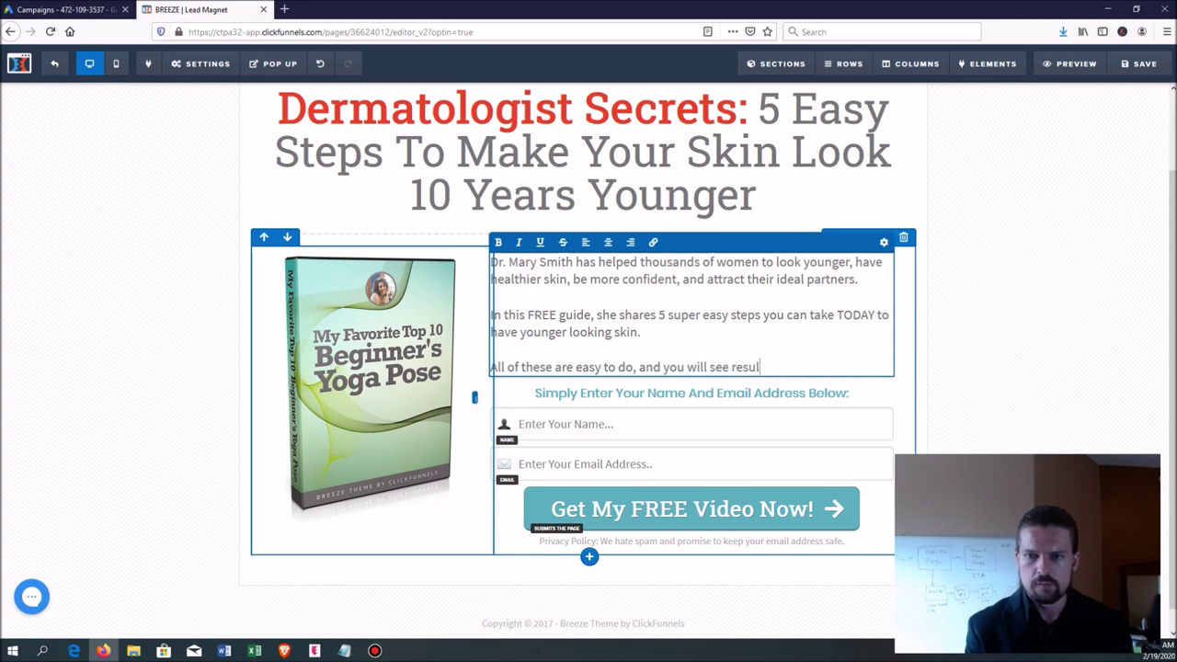
type("ts in")
type("littl")
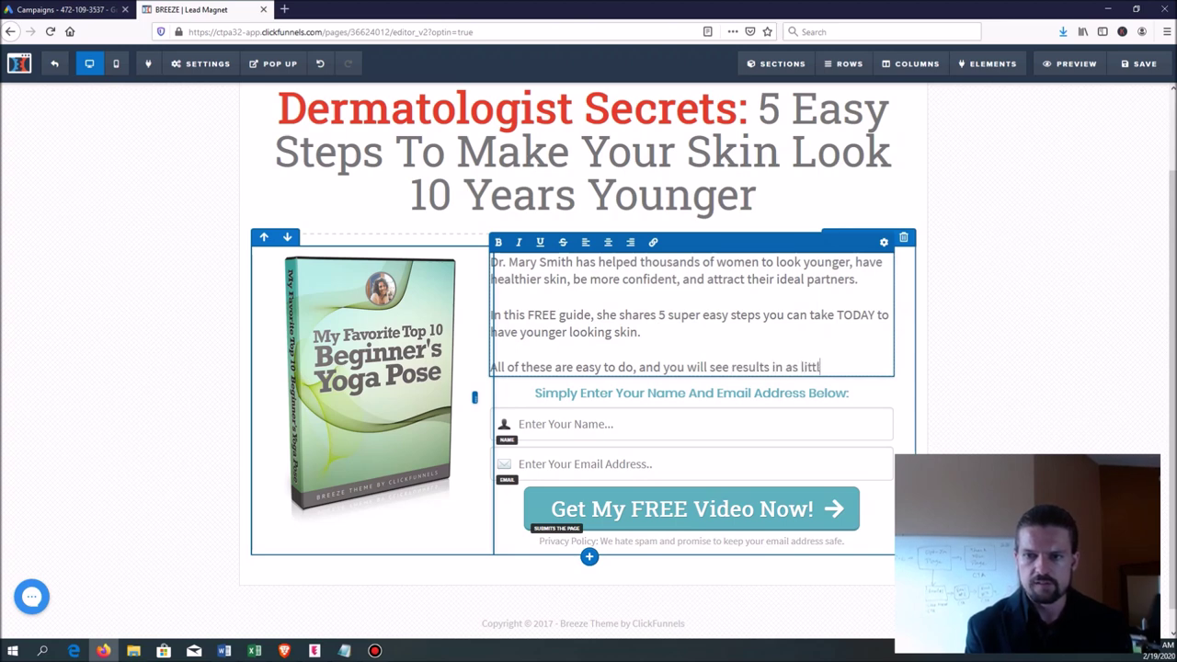
type("e as 3 days.")
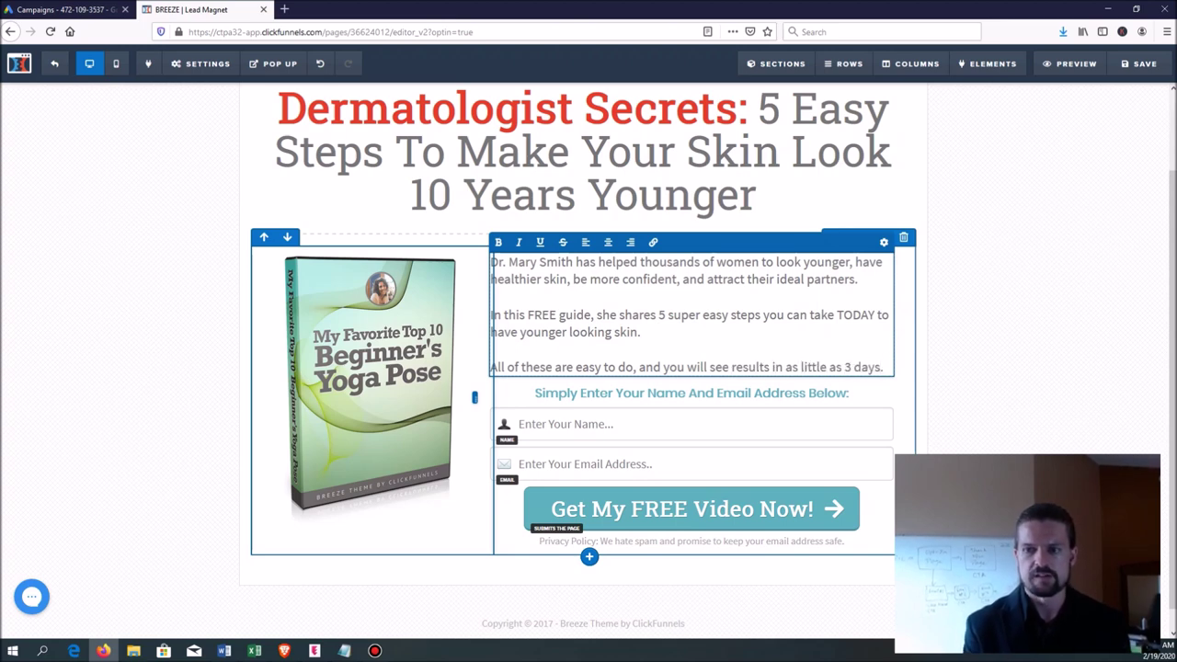
key("Return")
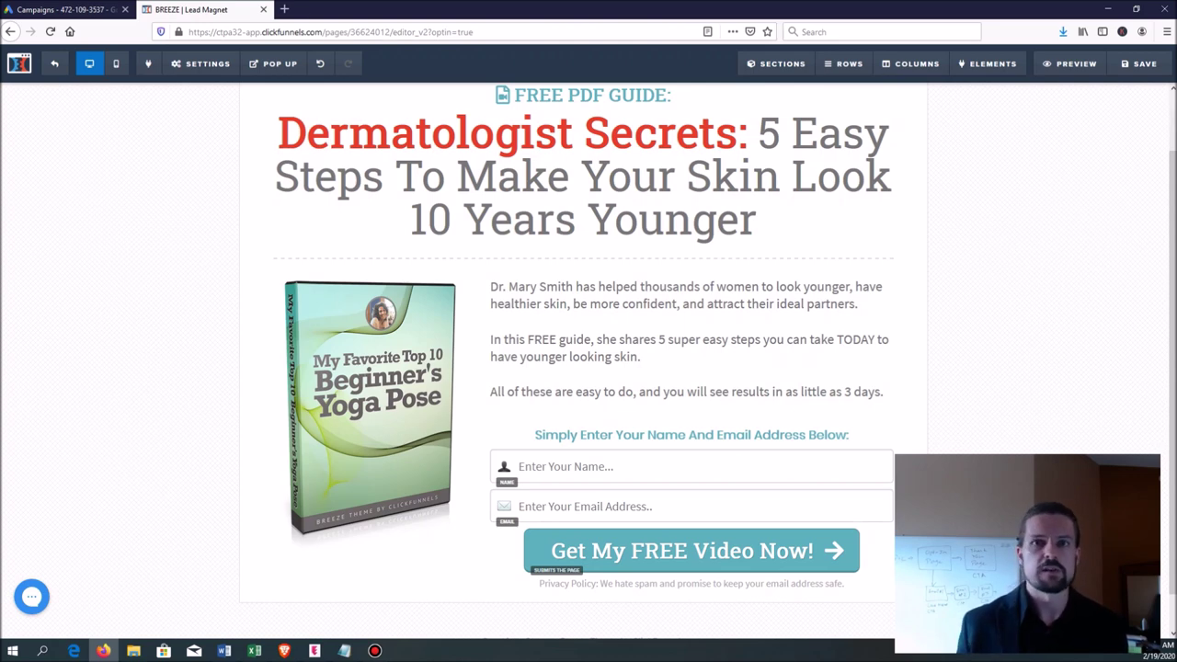
- Review the opt-in page's headline, rewritten body copy and sign-up form
scroll(598, 368, "down", 1)
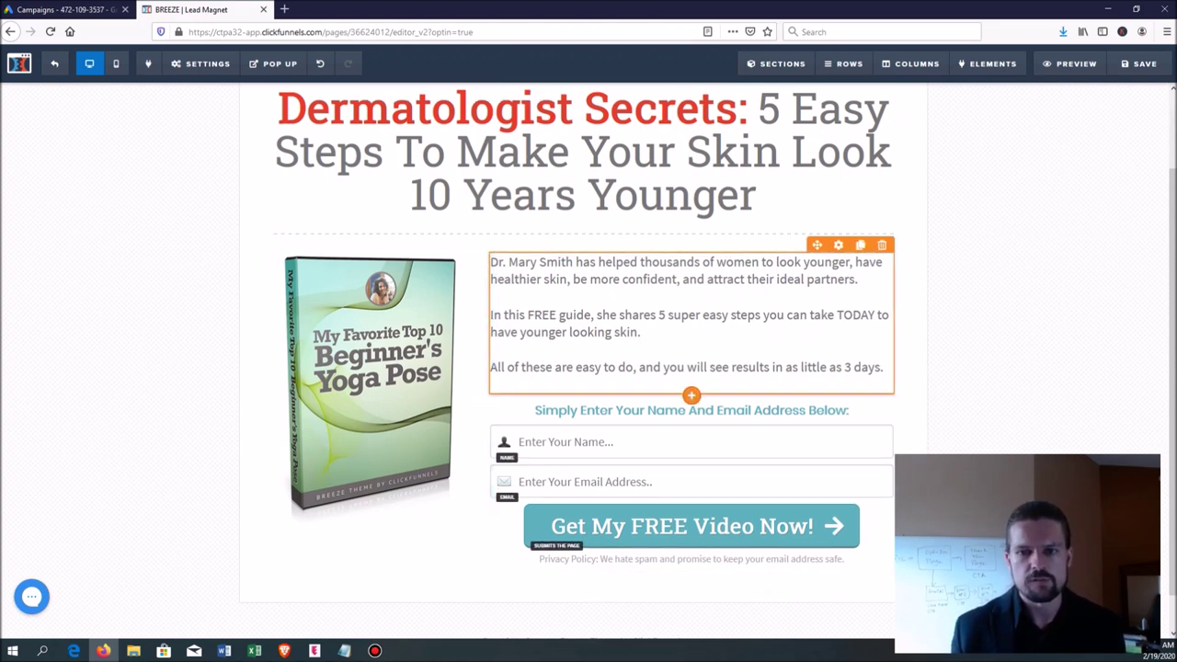
scroll(597, 368, "up", 1)
scroll(598, 367, "down", 1)
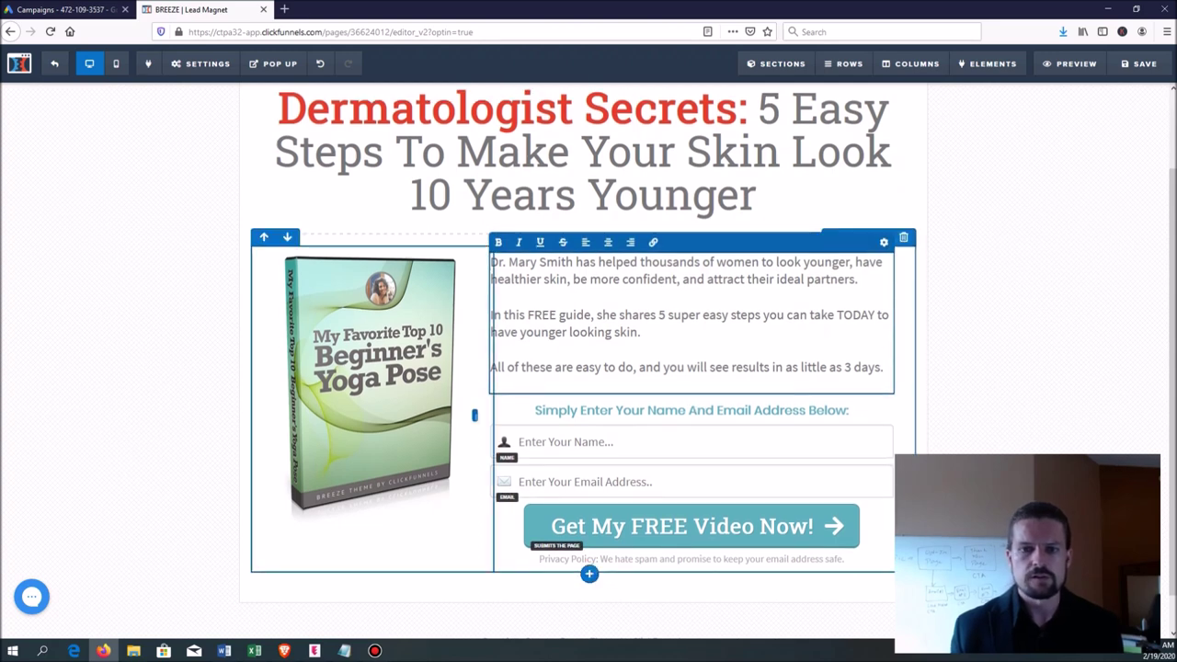
scroll(598, 368, "up", 1)
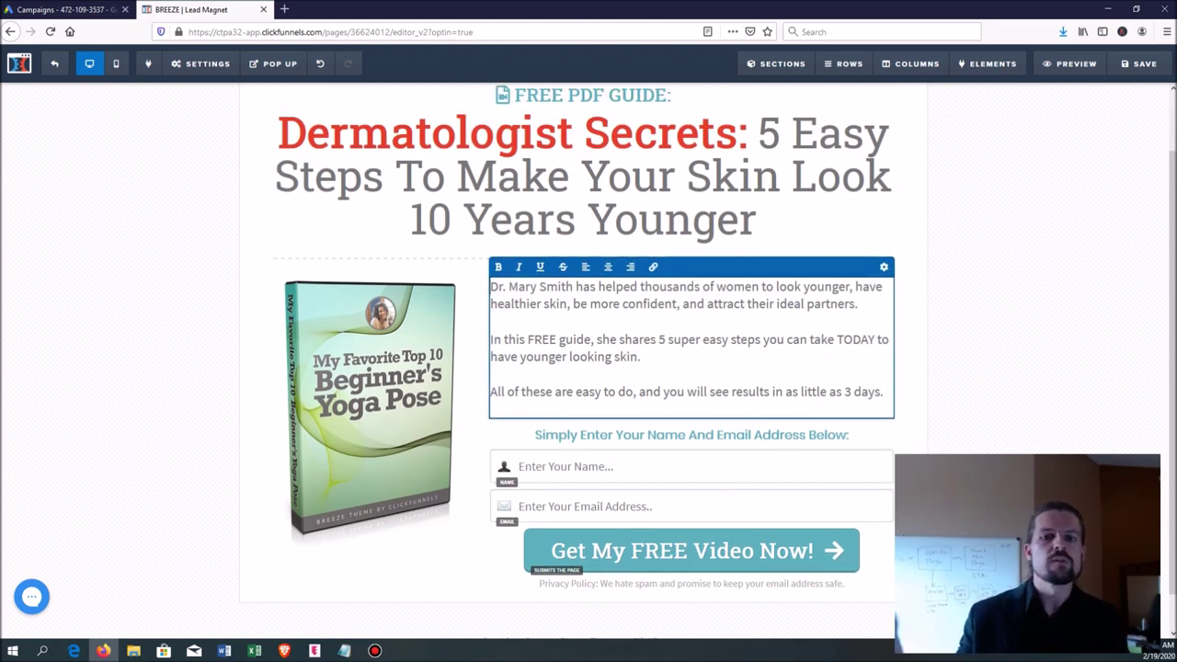
scroll(598, 368, "down", 1)
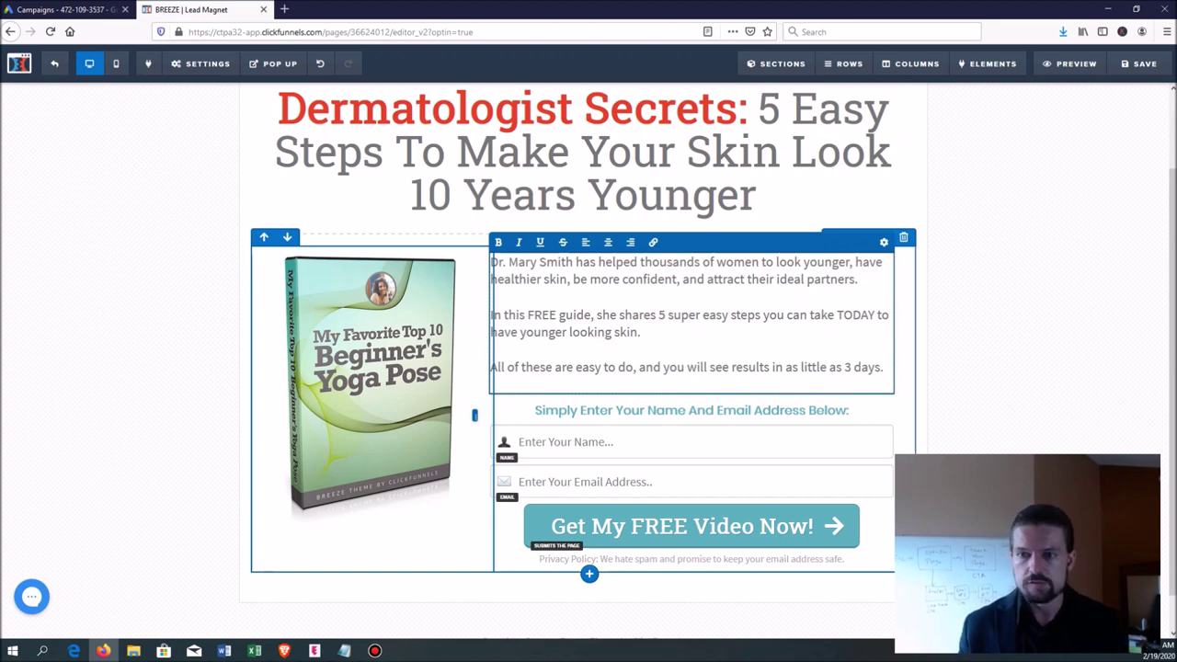
scroll(589, 337, "up", 1)
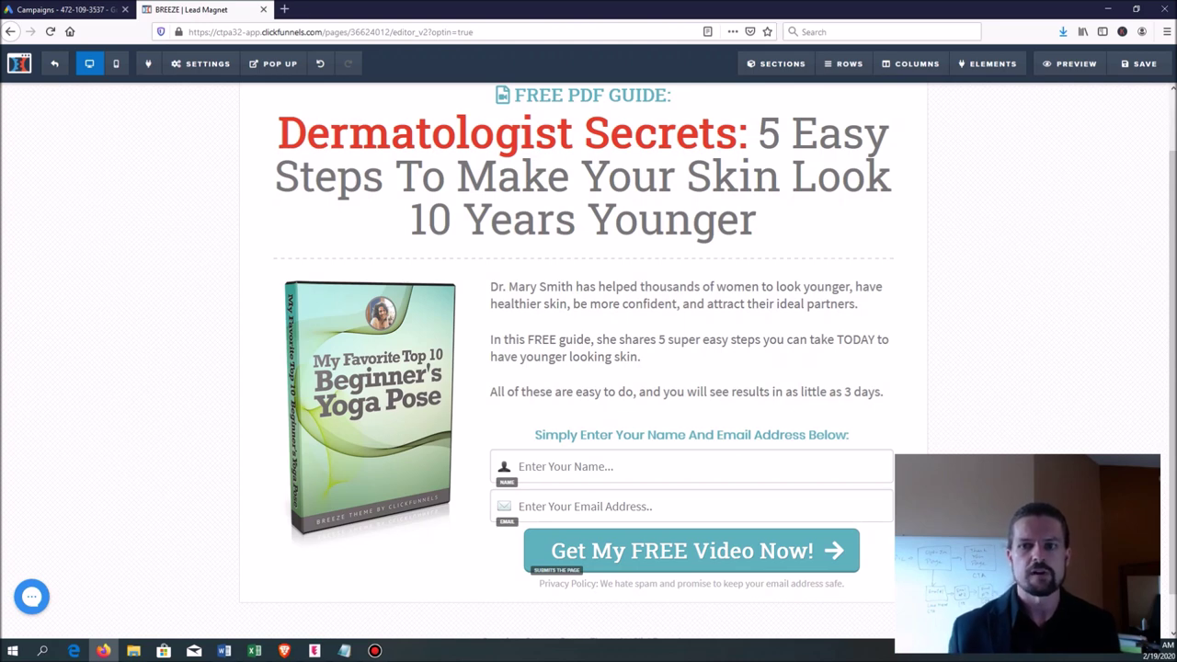
scroll(368, 368, "down", 1)
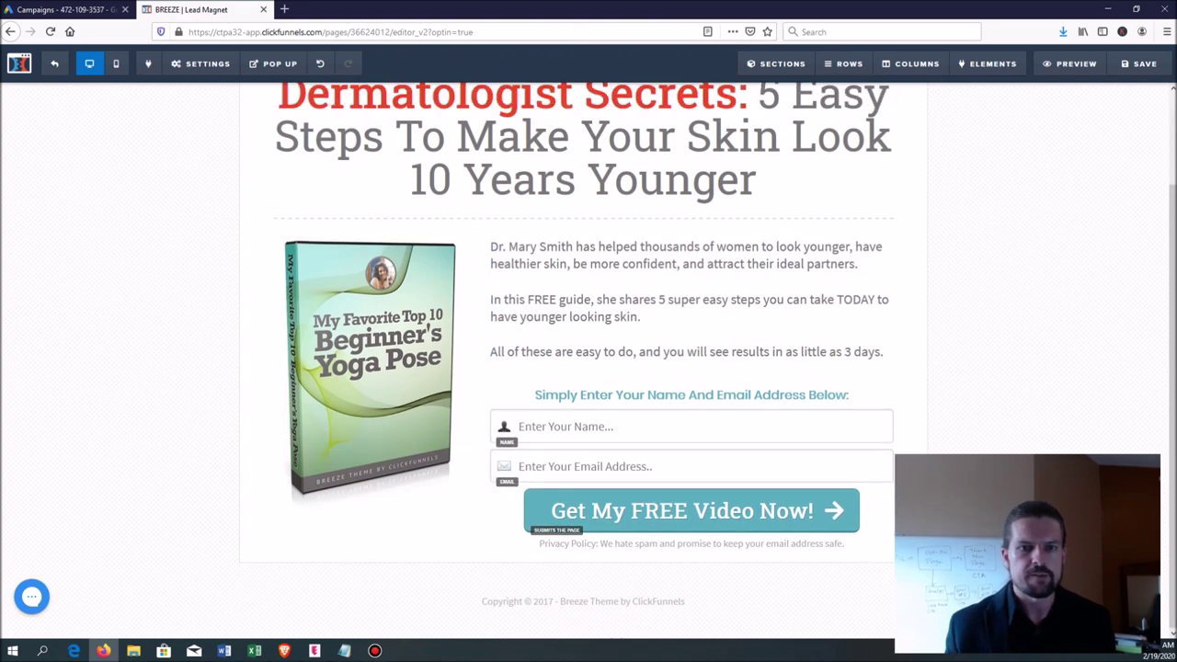
scroll(473, 376, "up", 1)
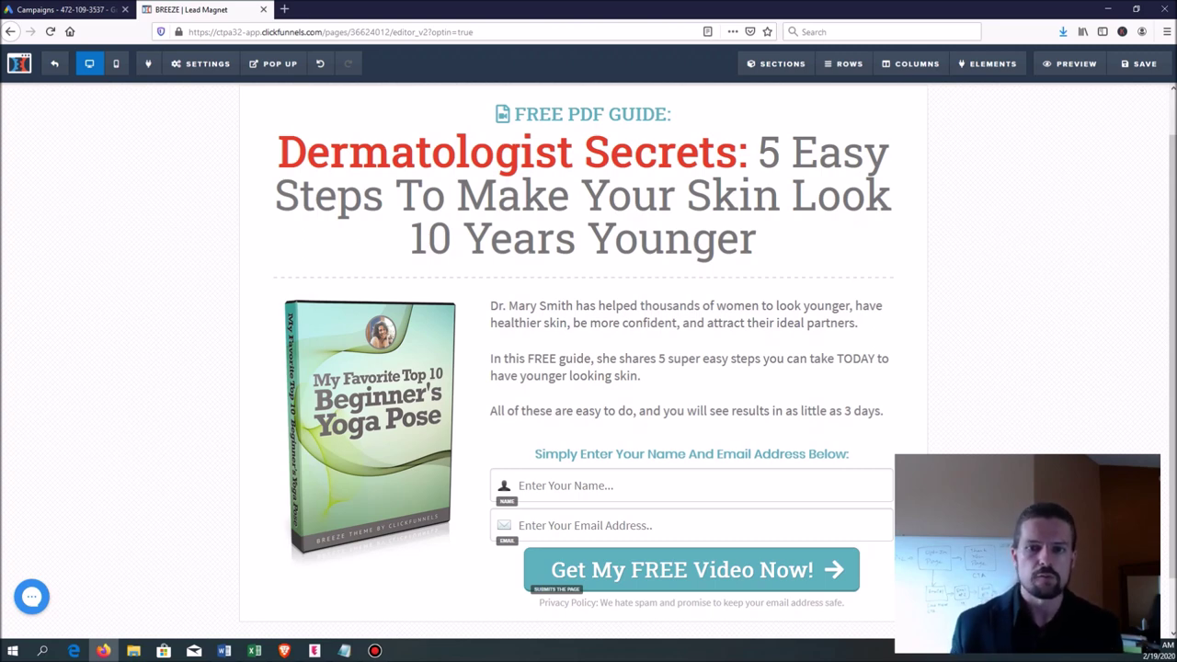
- Replace the line above the name and email fields with "Where Should We Send Your Free Guide?"
scroll(689, 350, "down", 1)
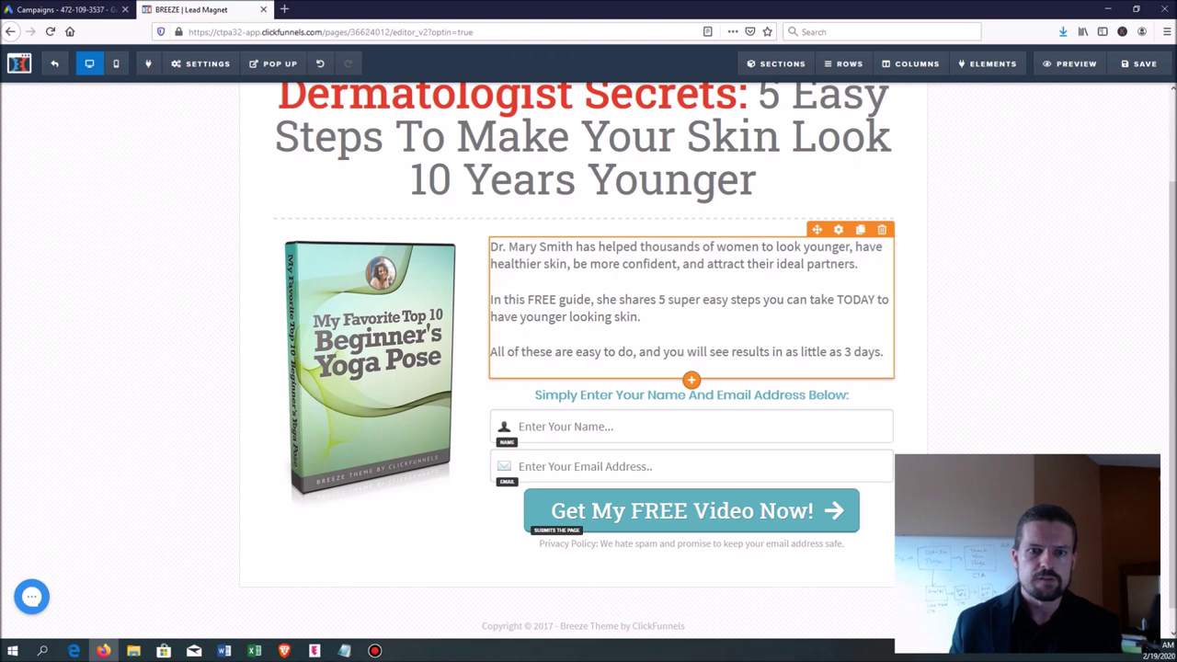
scroll(589, 358, "down", 1)
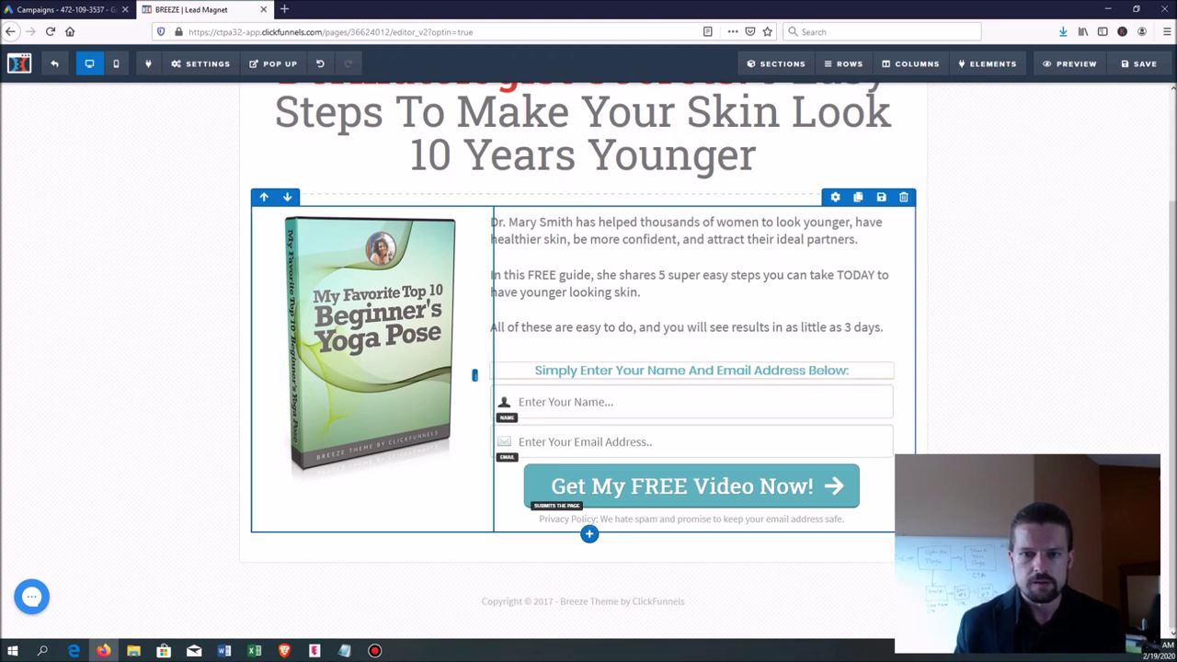
left_click(824, 371)
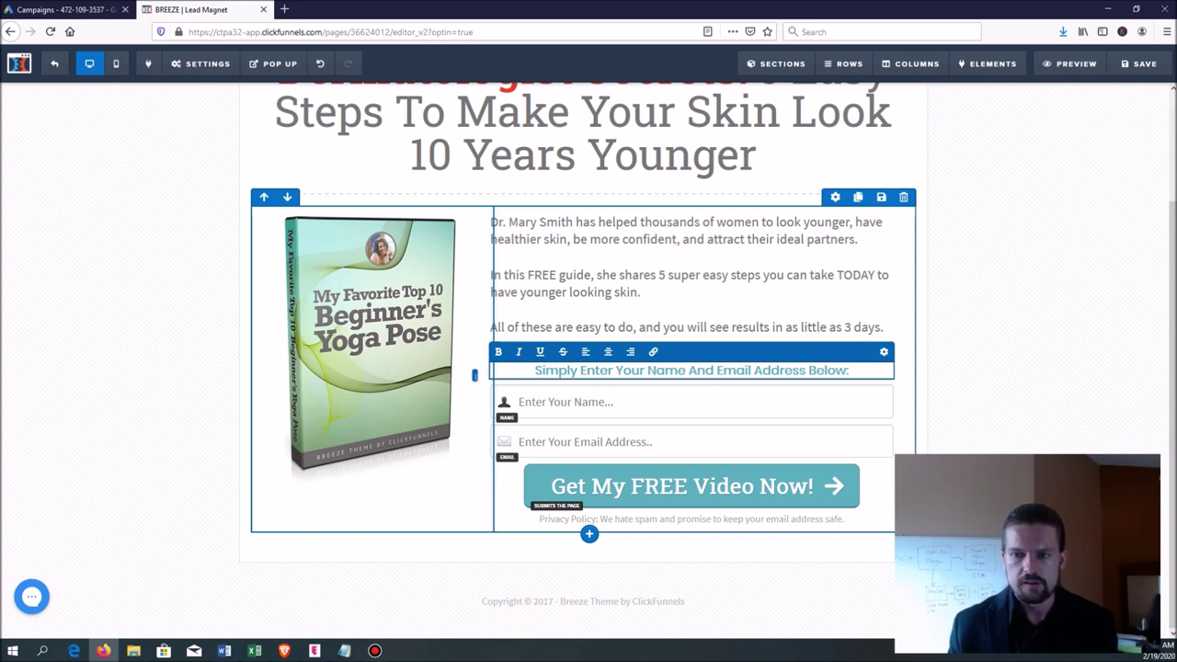
left_click_drag(848, 370, 534, 371)
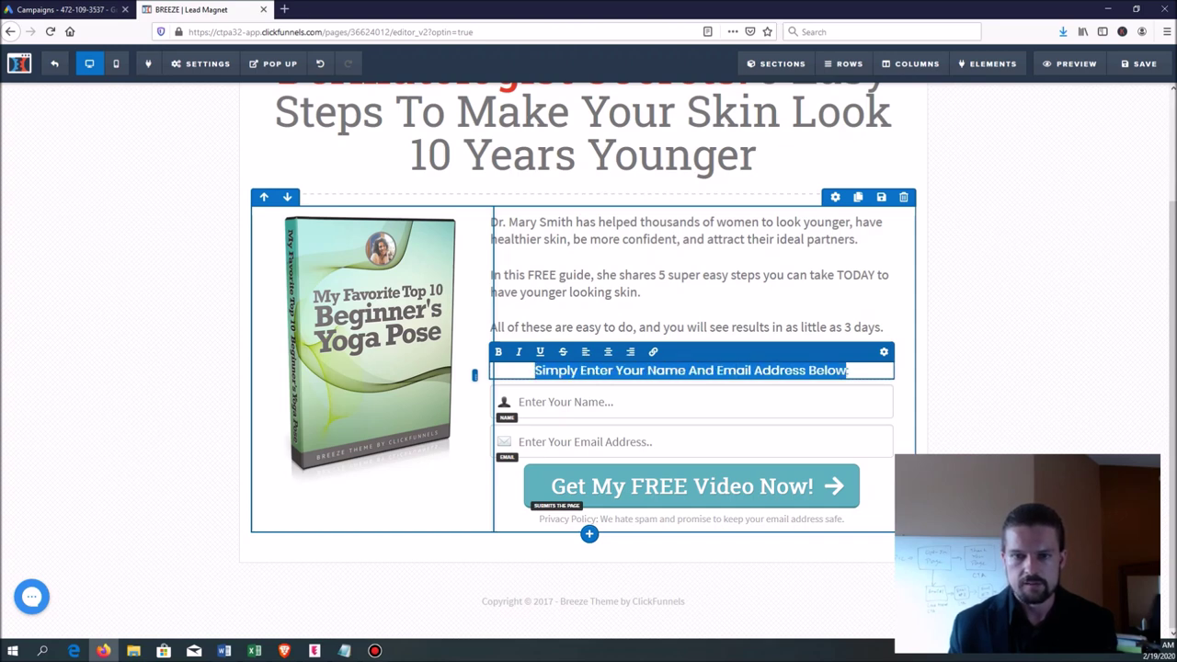
type("Where S")
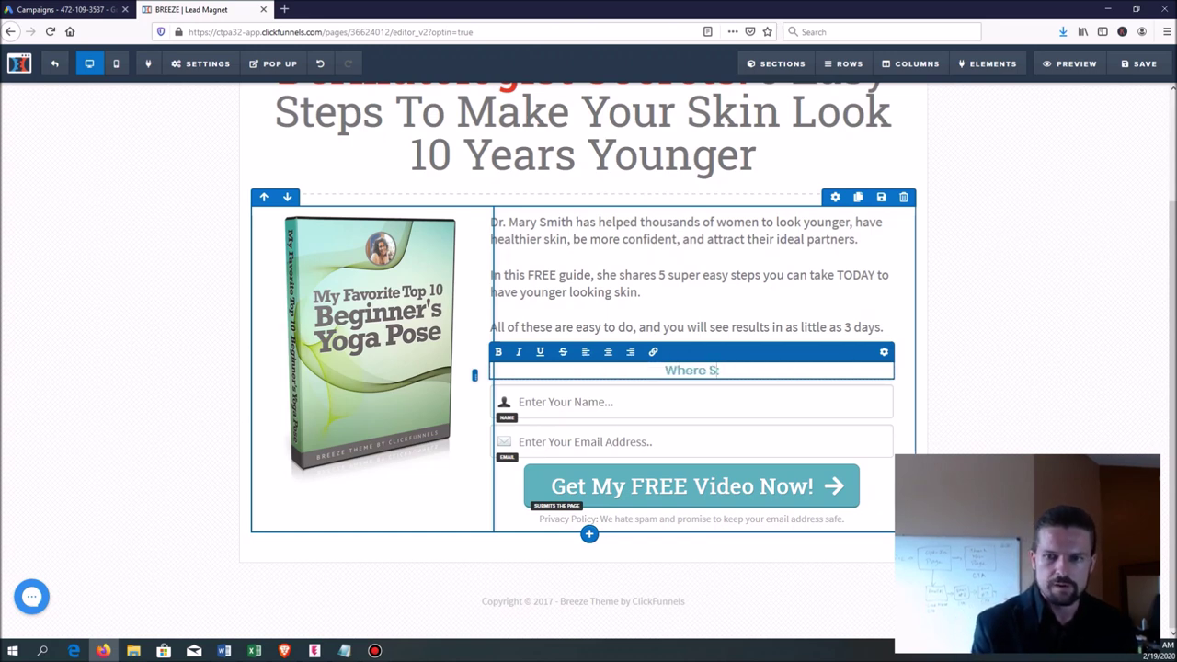
type("hould We Send")
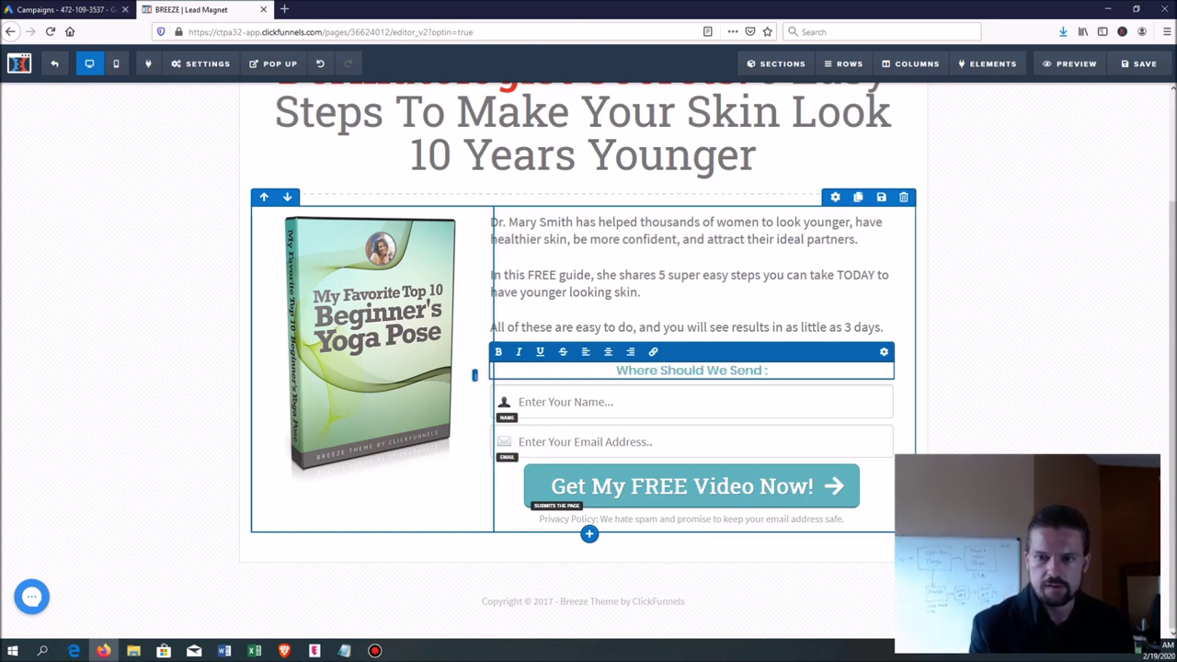
type(" Your Free Guide?")
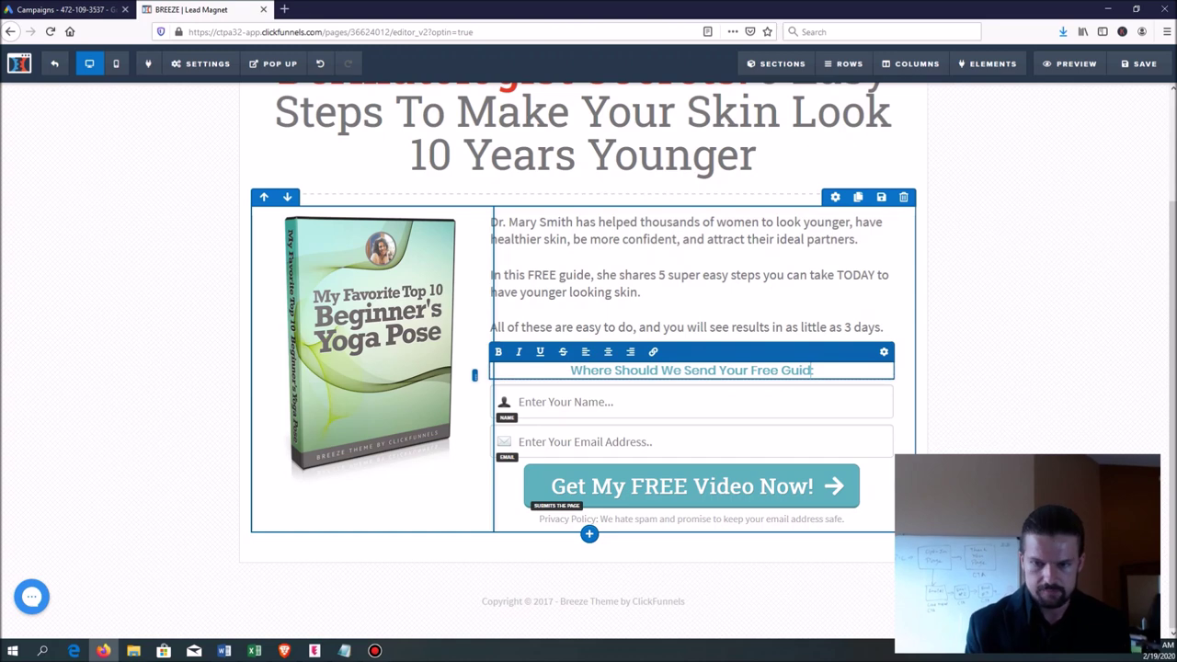
- Correct the line above the form fields to end in "Guide?" and change the button text to "Get My FREE Guide Now!"
key("Delete")
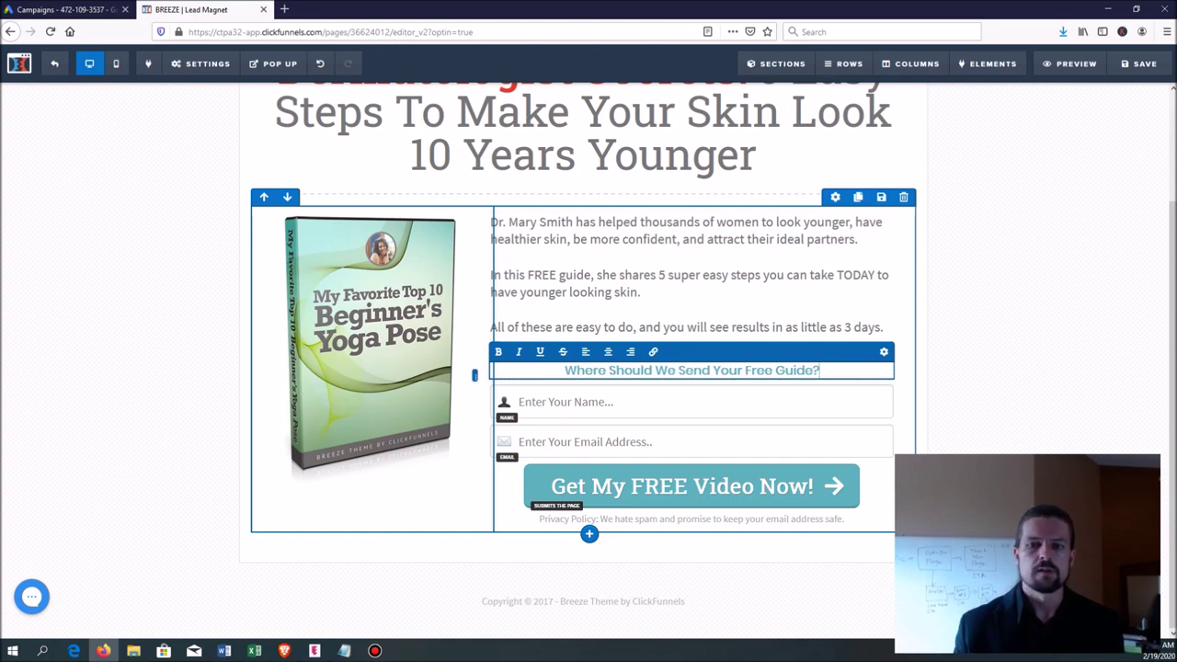
key("Escape")
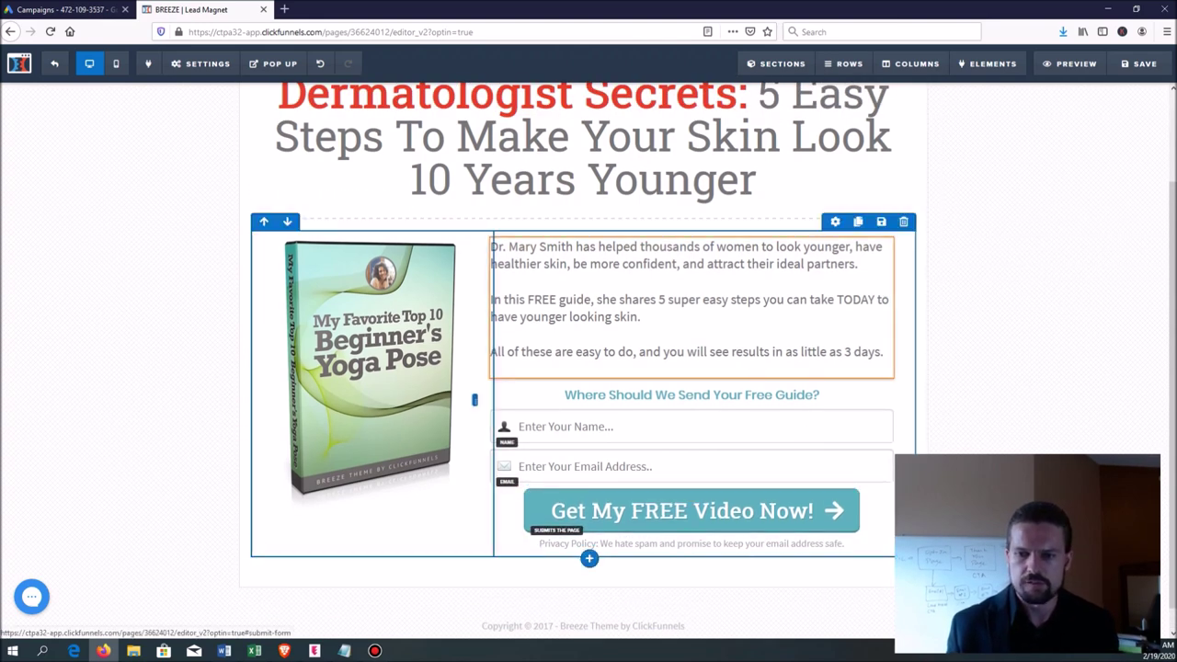
left_click(681, 507)
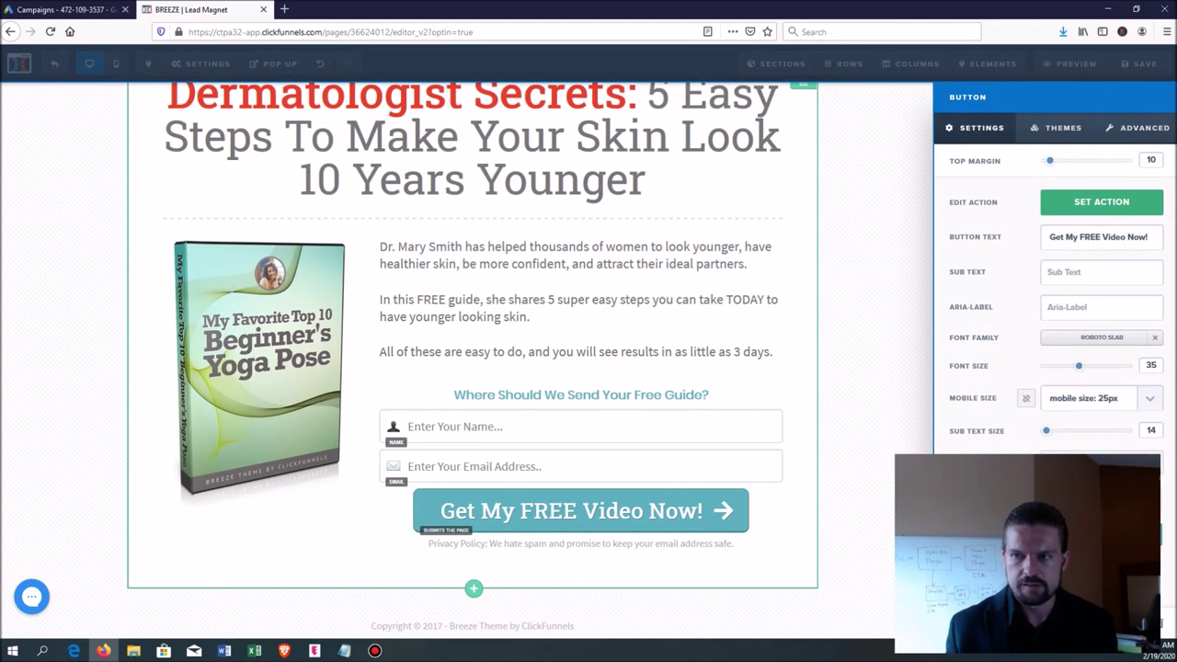
double_click(1114, 237)
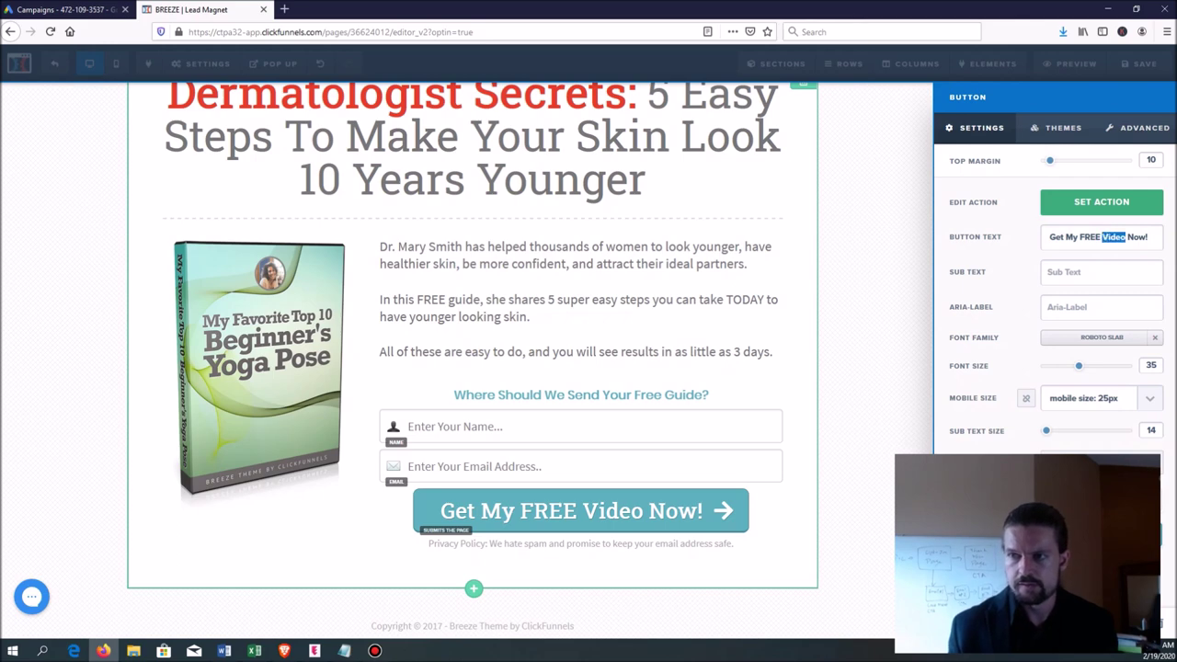
type("Guide")
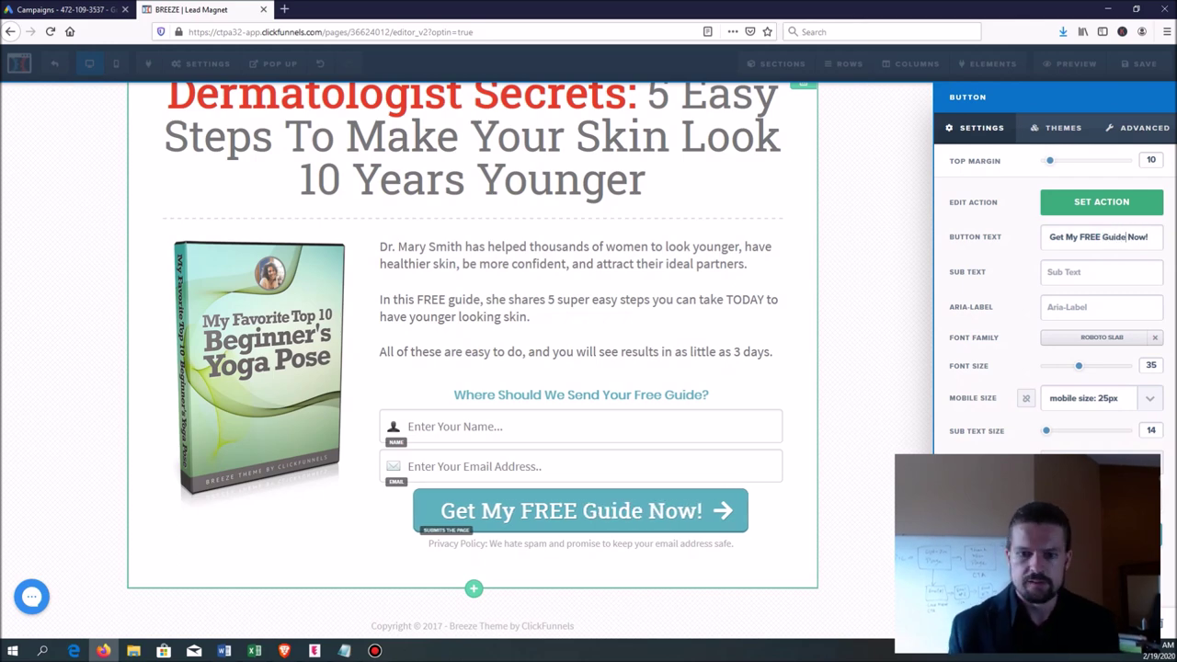
left_click(476, 376)
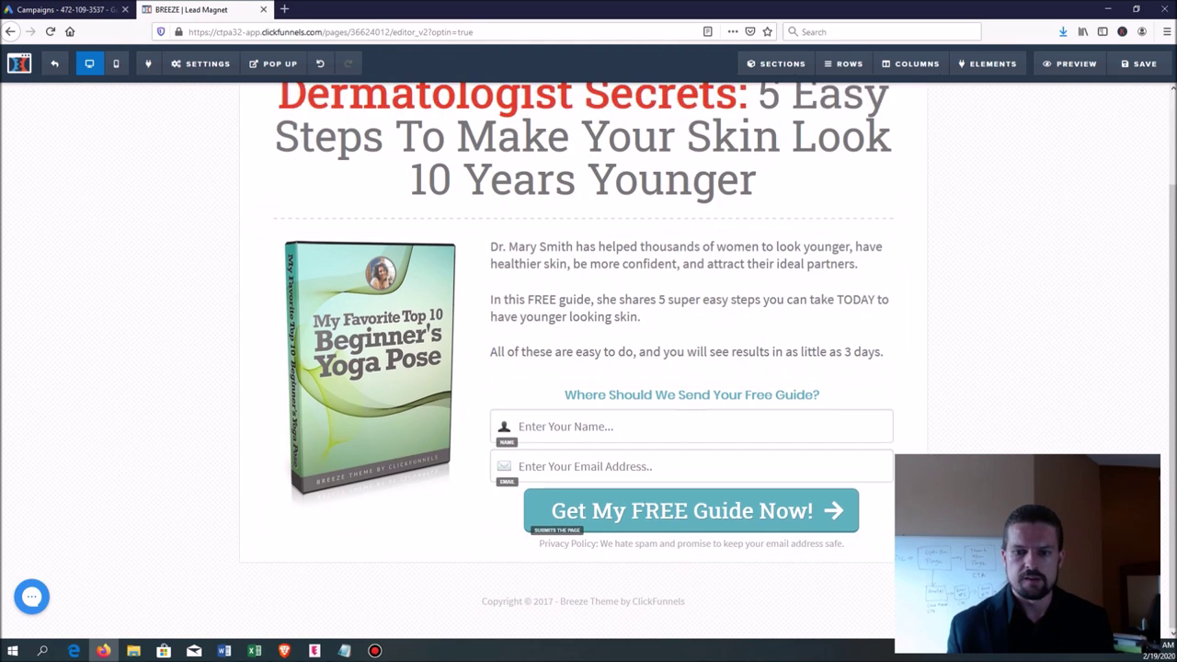
- Update the page's footer line to read "Copyright © 2020 - Dominate Marketing"
scroll(475, 376, "down", 1)
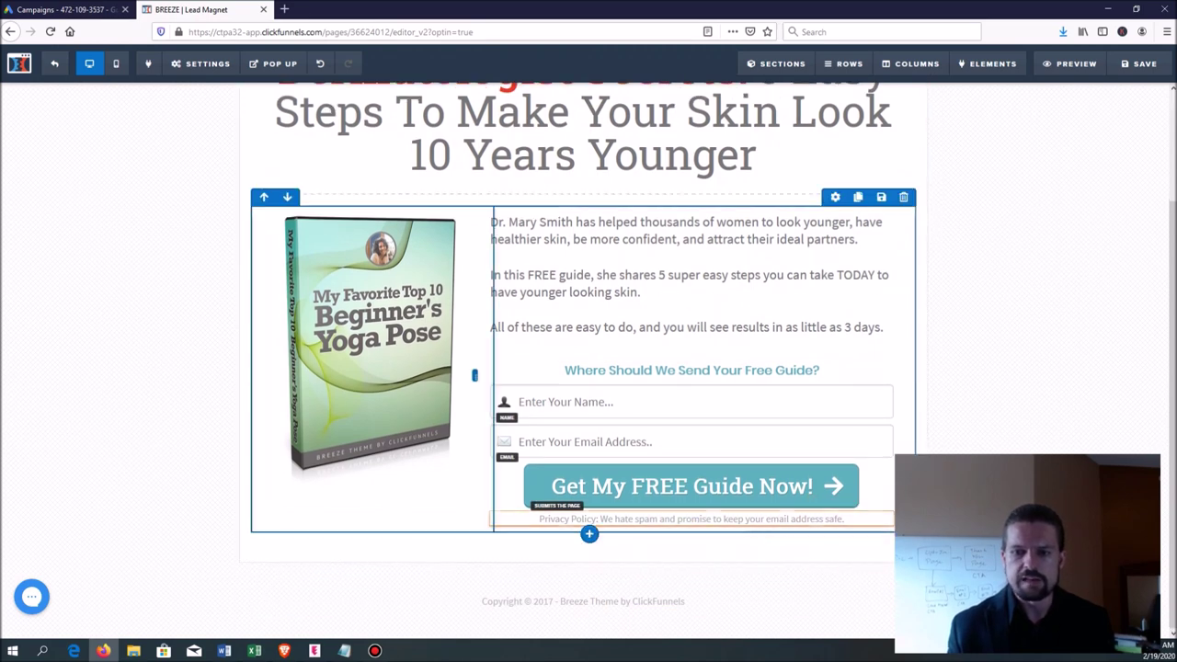
scroll(691, 519, "up", 1)
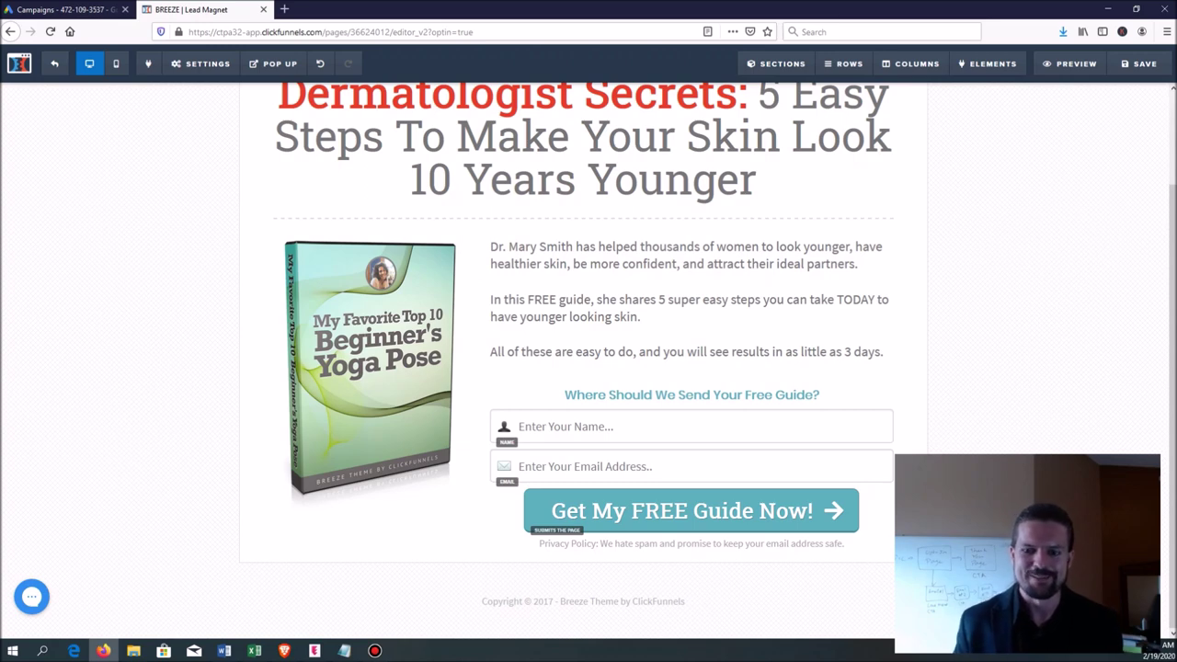
scroll(689, 386, "down", 1)
scroll(589, 598, "up", 1)
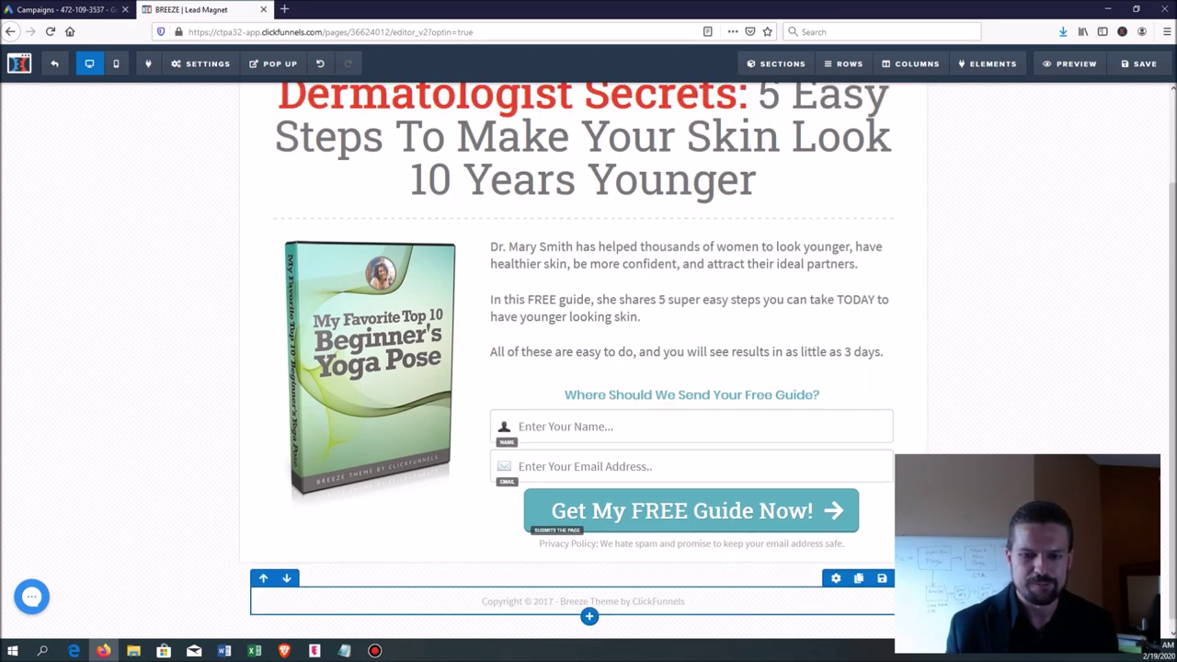
left_click(483, 601)
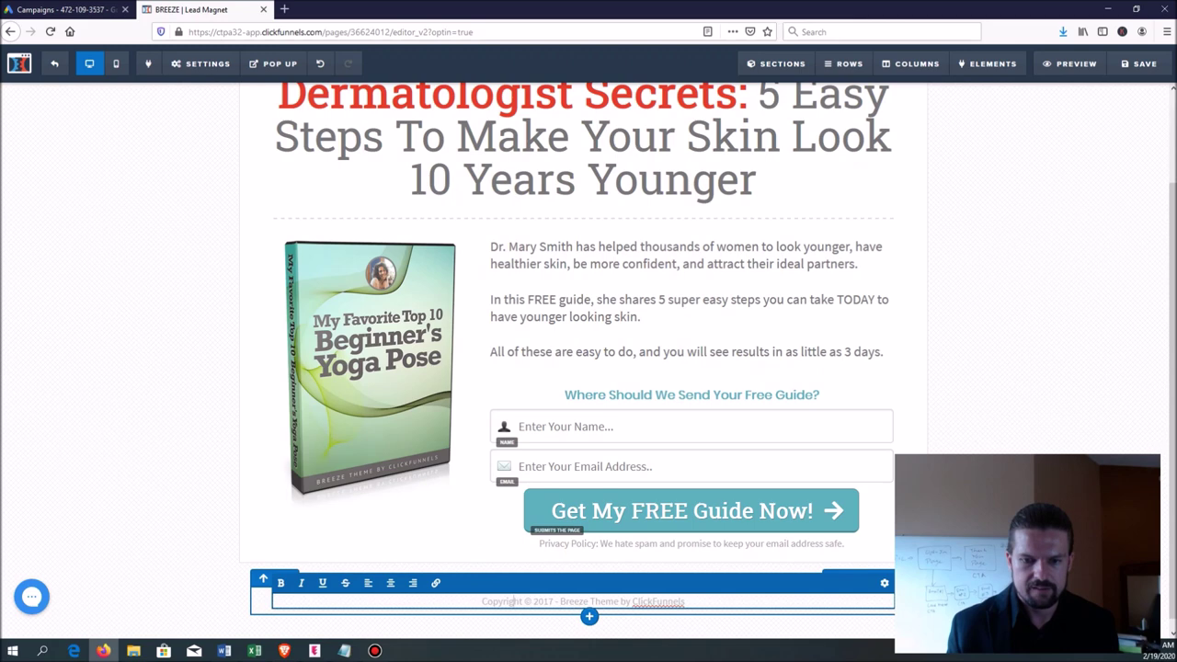
double_click(544, 602)
type("202")
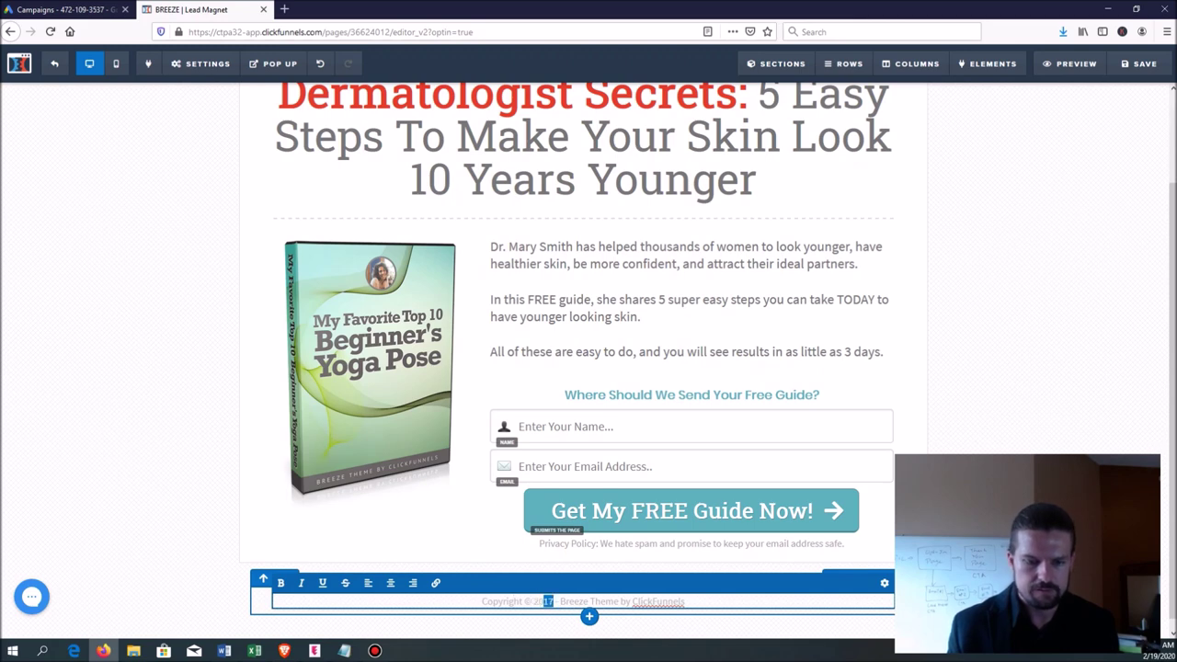
type("0")
left_click_drag(686, 602, 560, 602)
type("Dom")
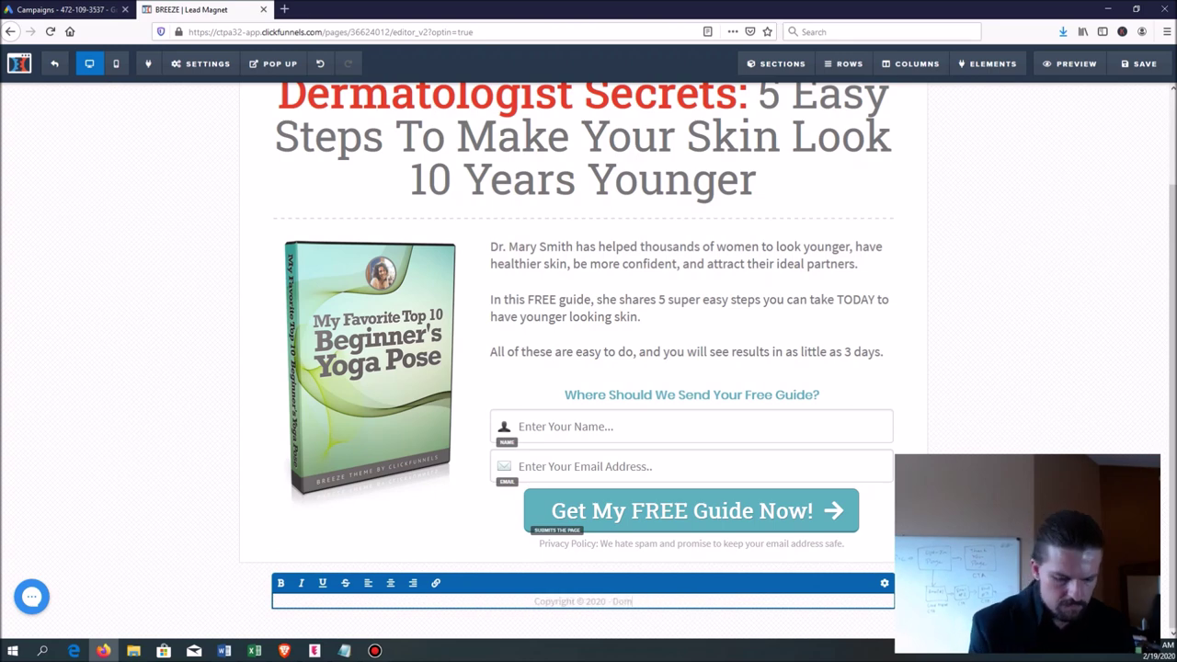
type("inate Marketing")
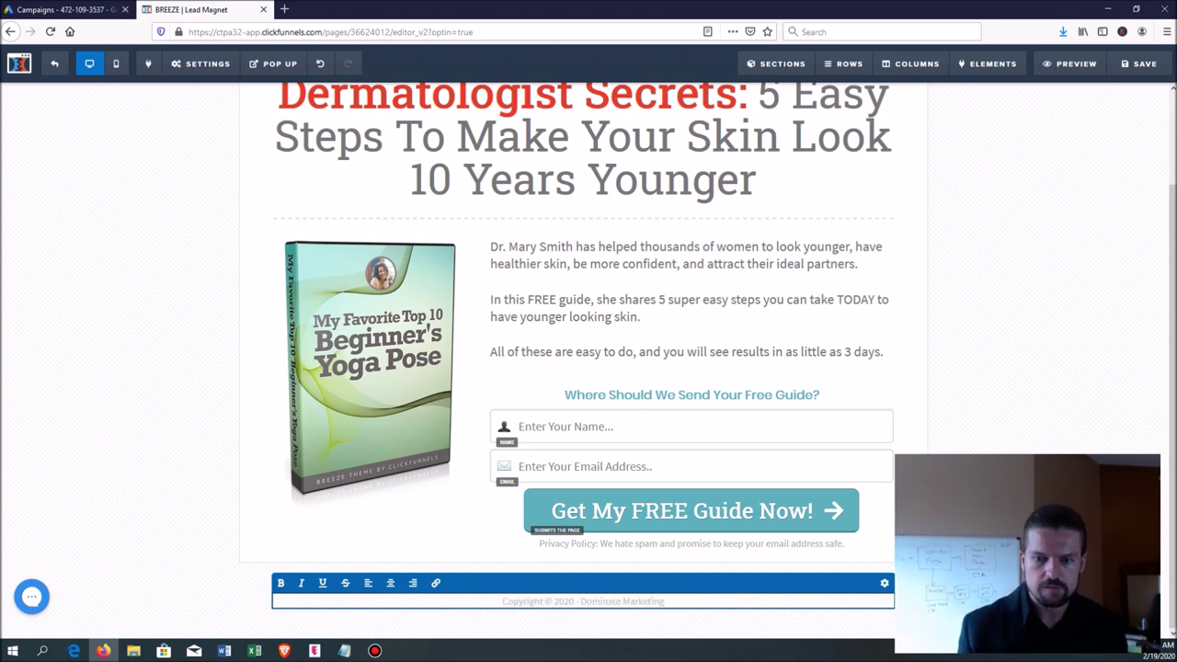
scroll(588, 368, "up", 1)
key("Escape")
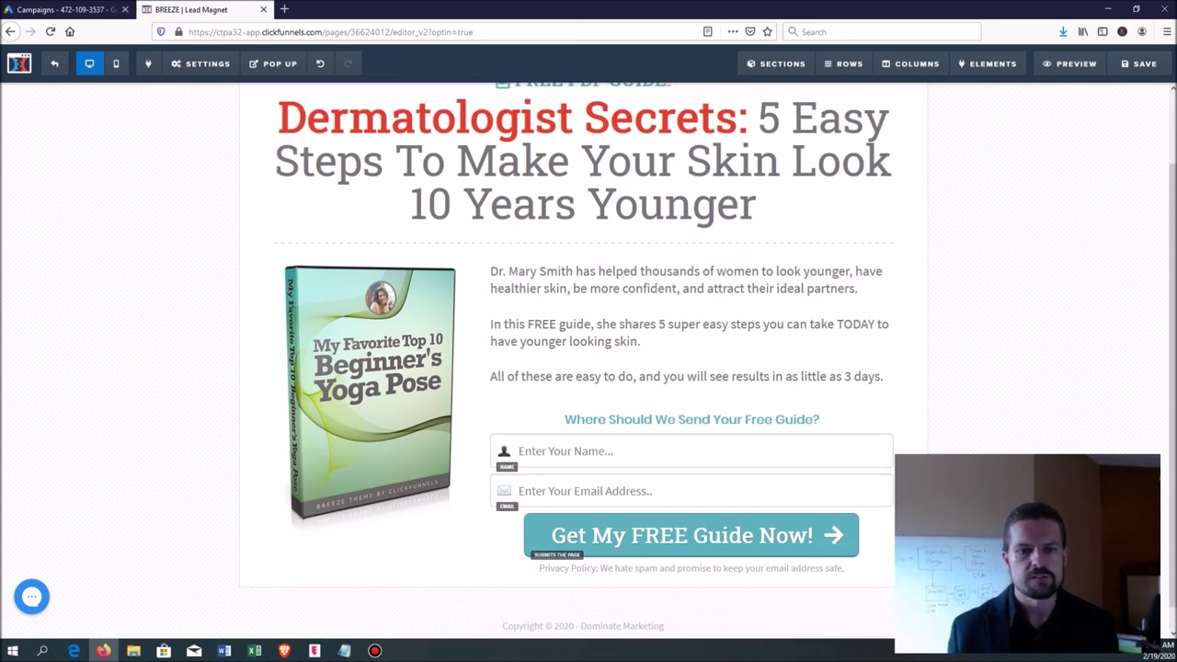
- Review the opt-in page from headline to footer, including the template's book cover image
scroll(589, 368, "up", 2)
scroll(589, 368, "down", 3)
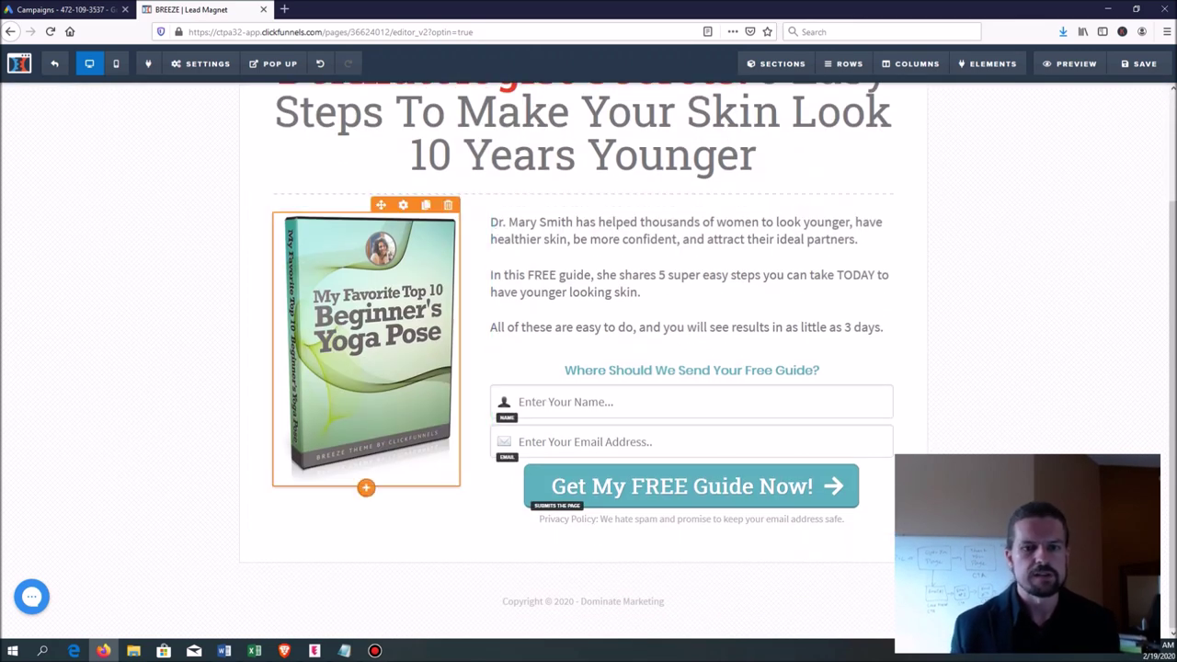
scroll(368, 368, "down", 1)
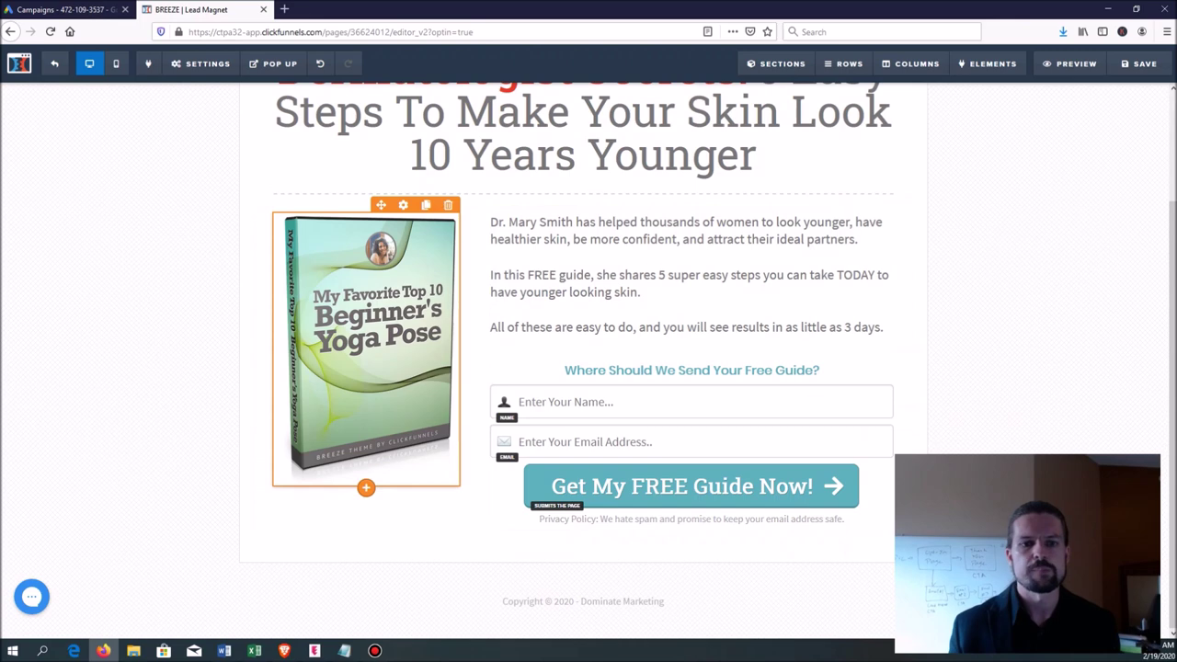
scroll(368, 368, "up", 1)
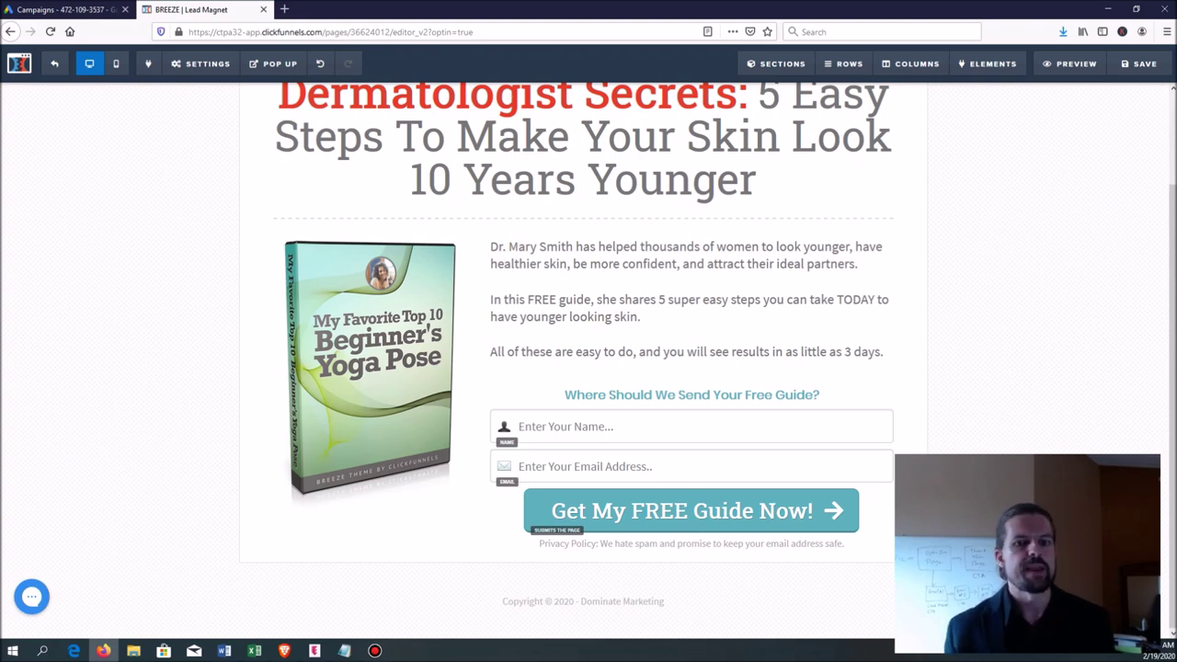
scroll(368, 349, "down", 1)
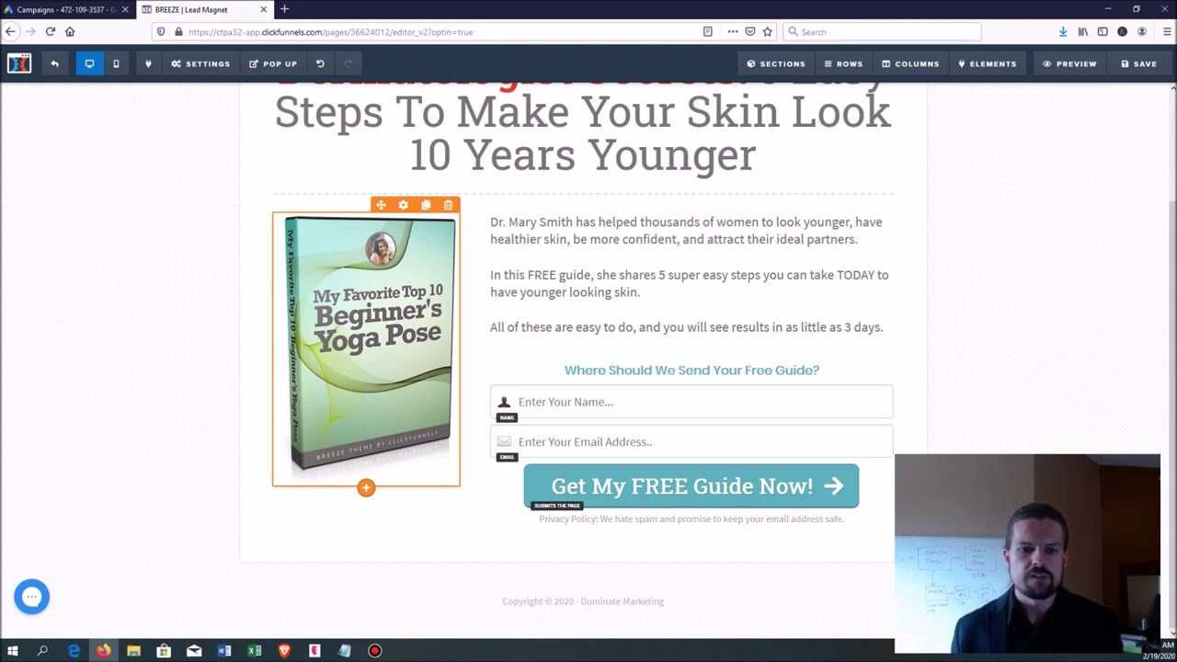
scroll(368, 350, "up", 1)
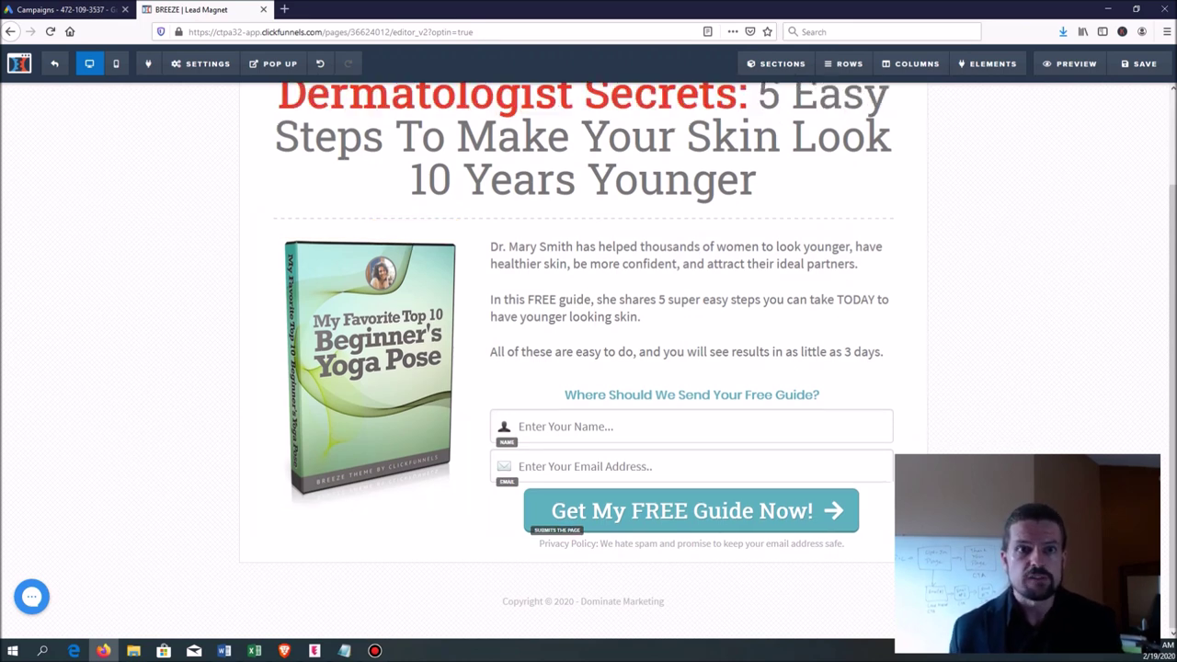
scroll(589, 359, "up", 4)
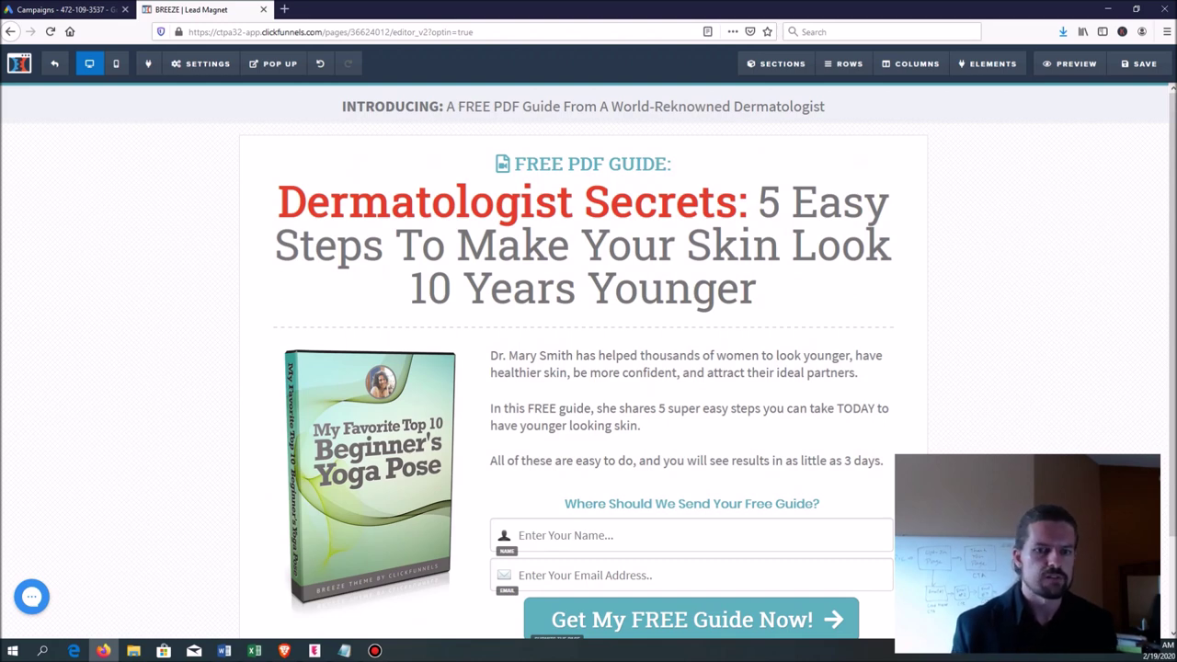
scroll(589, 361, "down", 2)
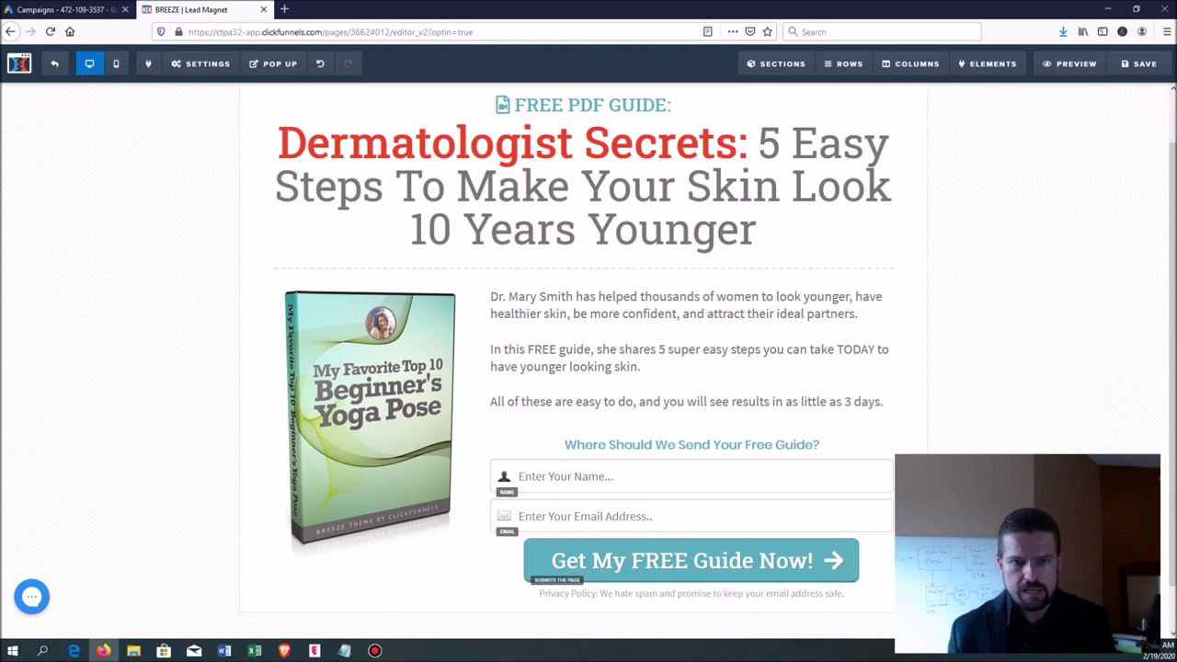
scroll(588, 359, "up", 1)
- Open fiverr.com in a new browser tab and search its services for "ebook cover"
left_click(284, 9)
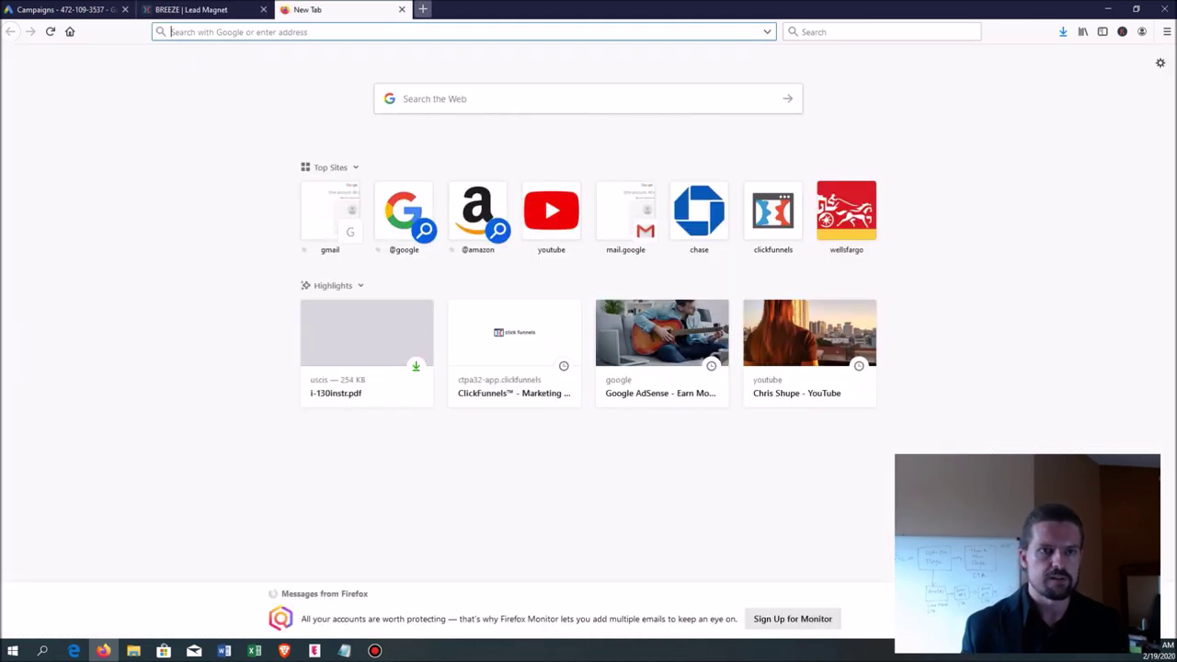
type("fiverr.com/")
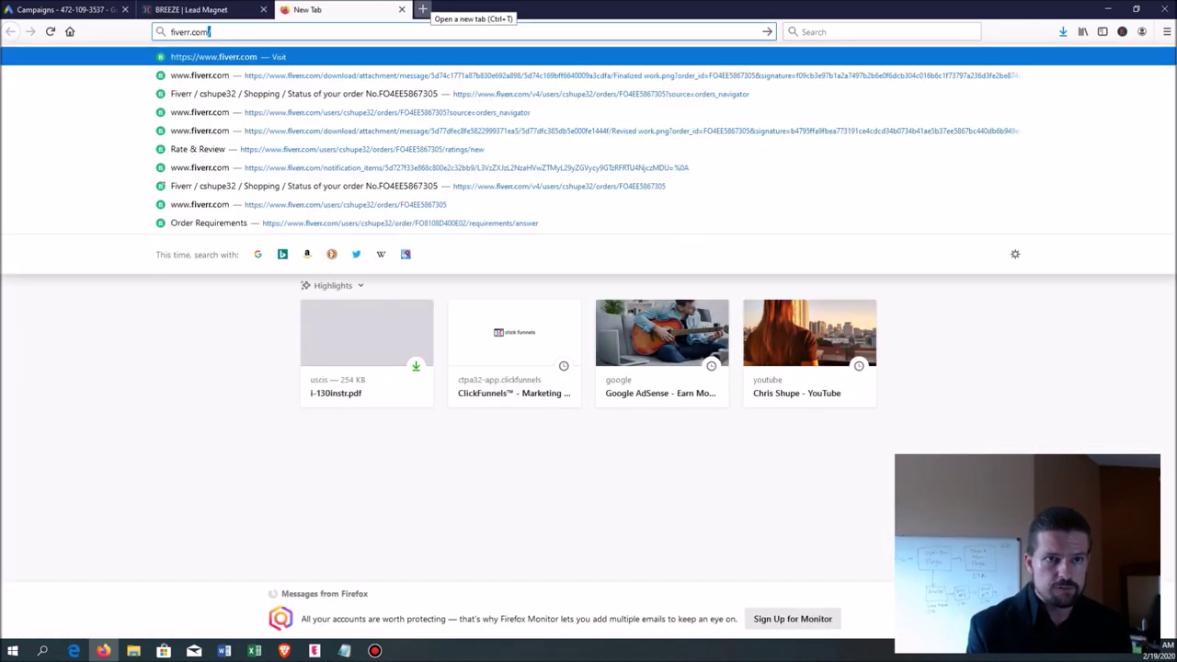
key("Return")
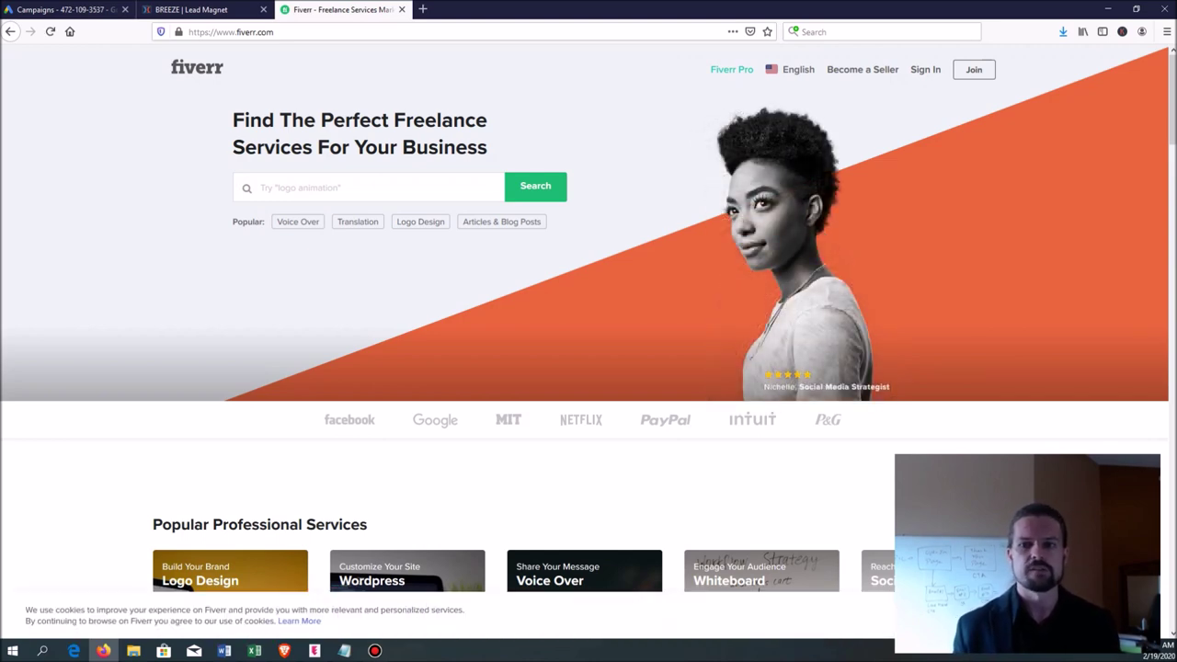
left_click(261, 187)
type("ebook cover")
key("Return")
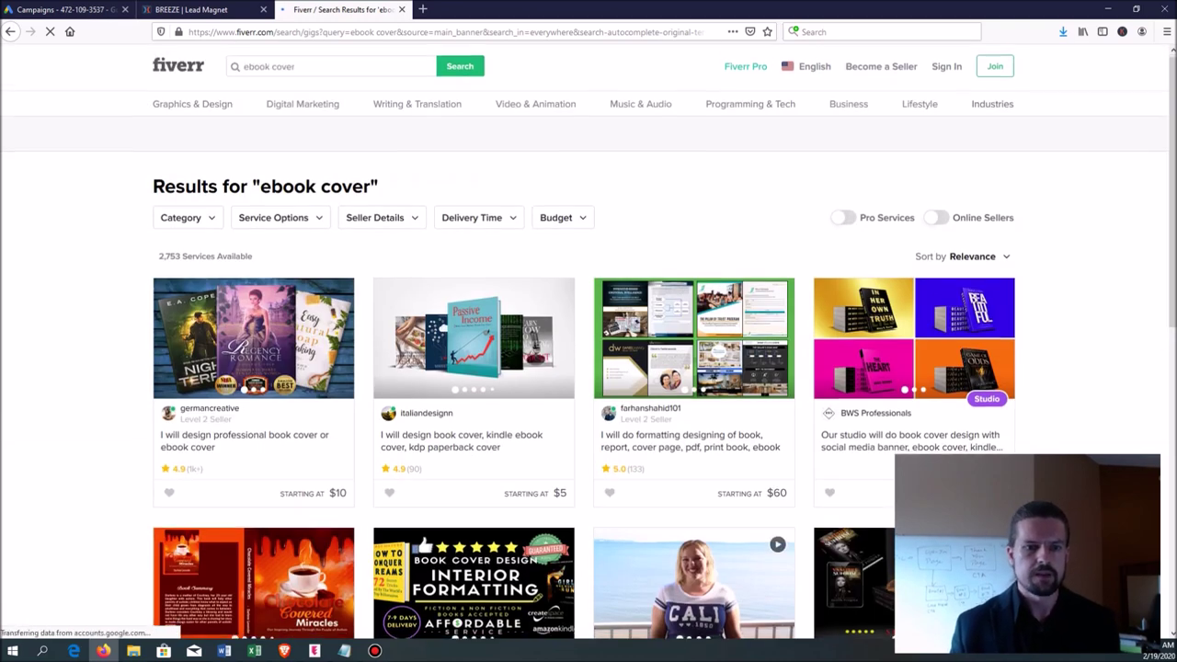
- Examine the first ebook cover design gig in the results, dismissing the sign-up prompt, and return to the search results
scroll(589, 346, "down", 1)
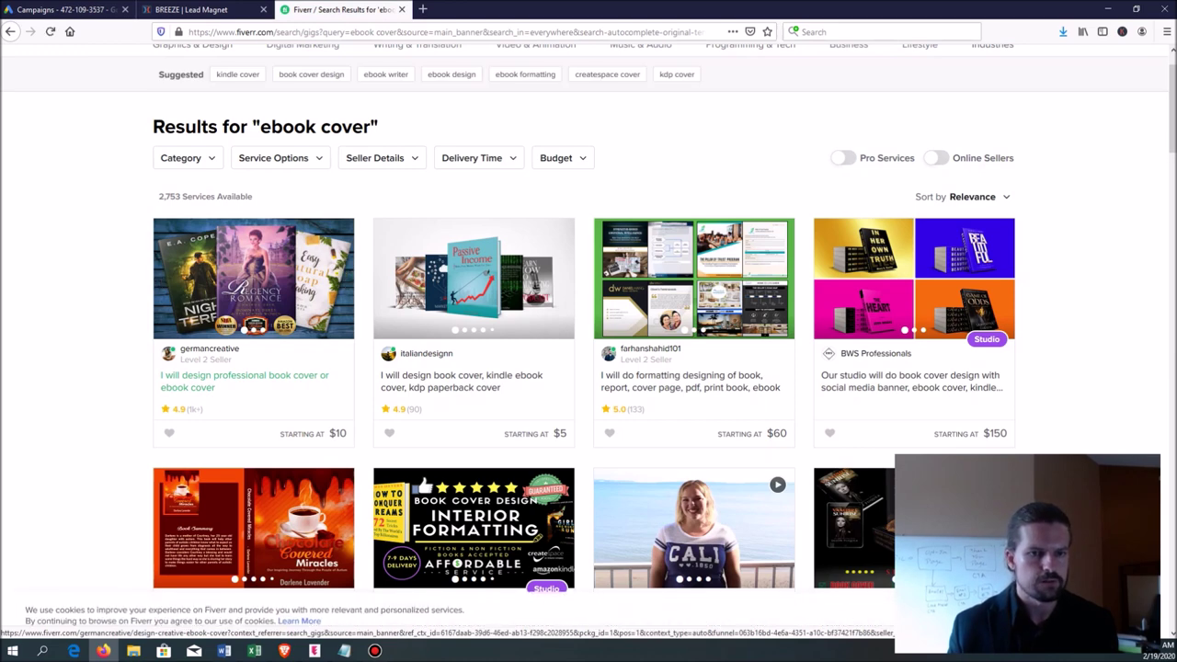
left_click(244, 377)
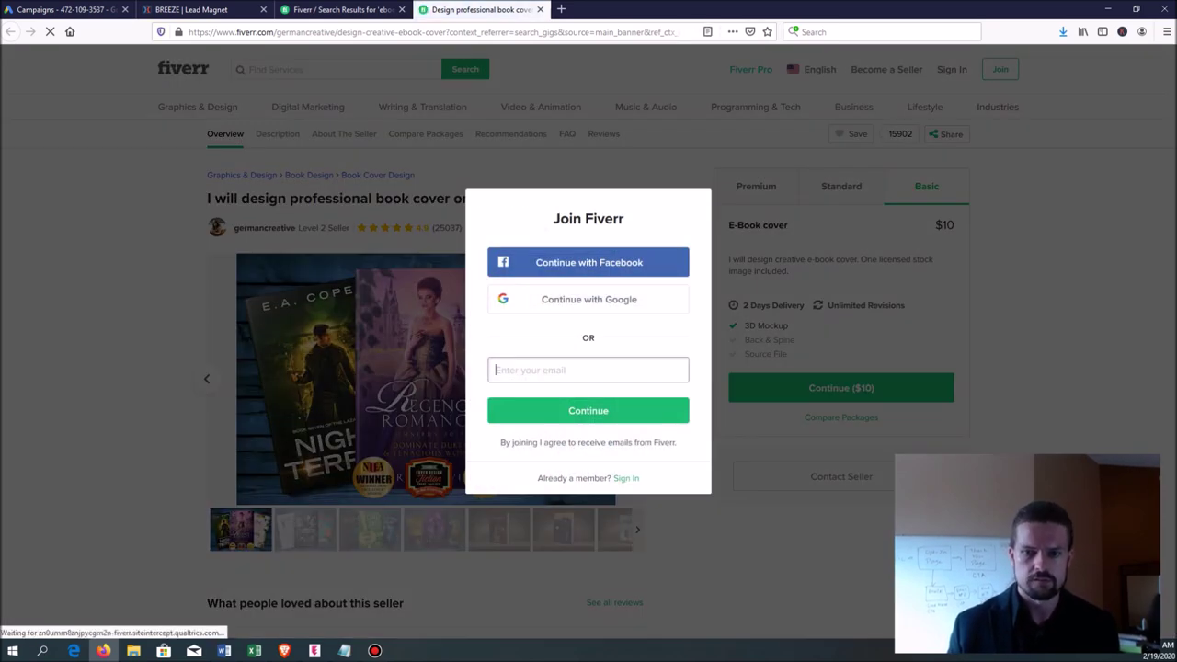
key("Escape")
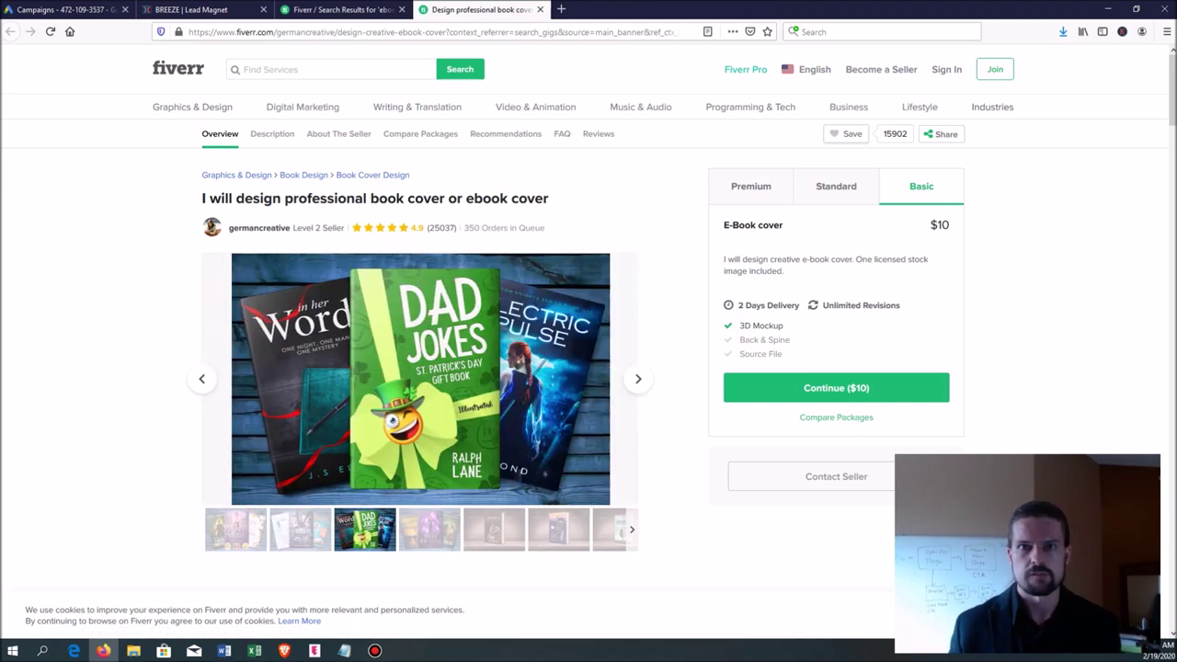
scroll(589, 368, "down", 1)
scroll(589, 368, "up", 1)
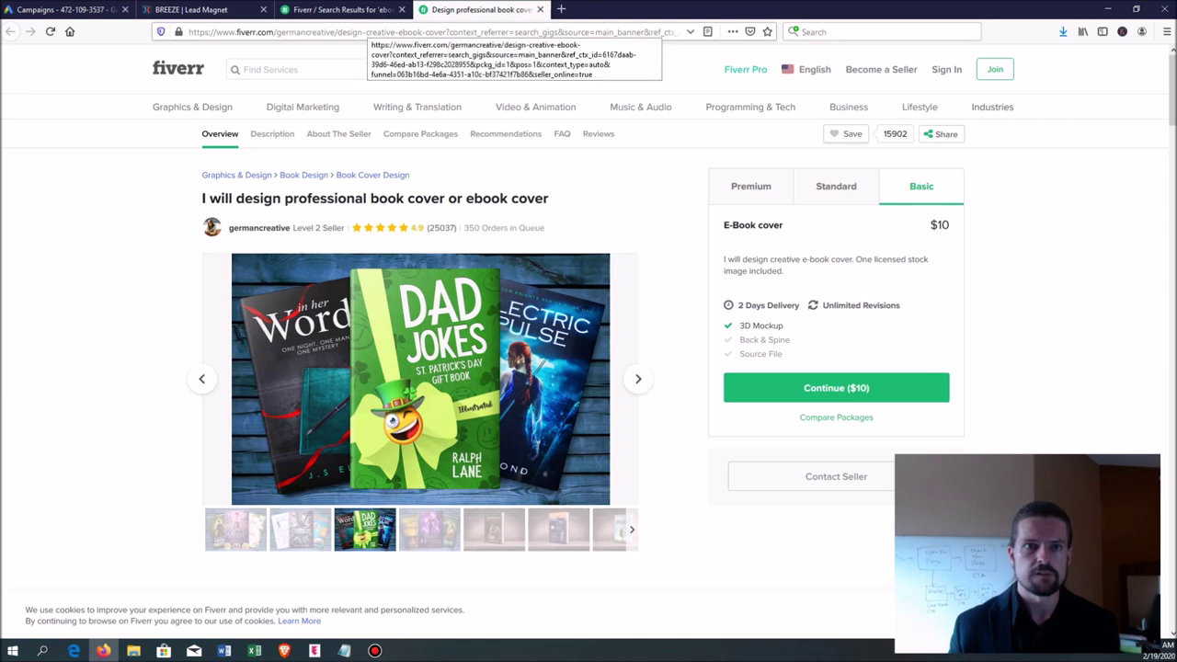
left_click(340, 9)
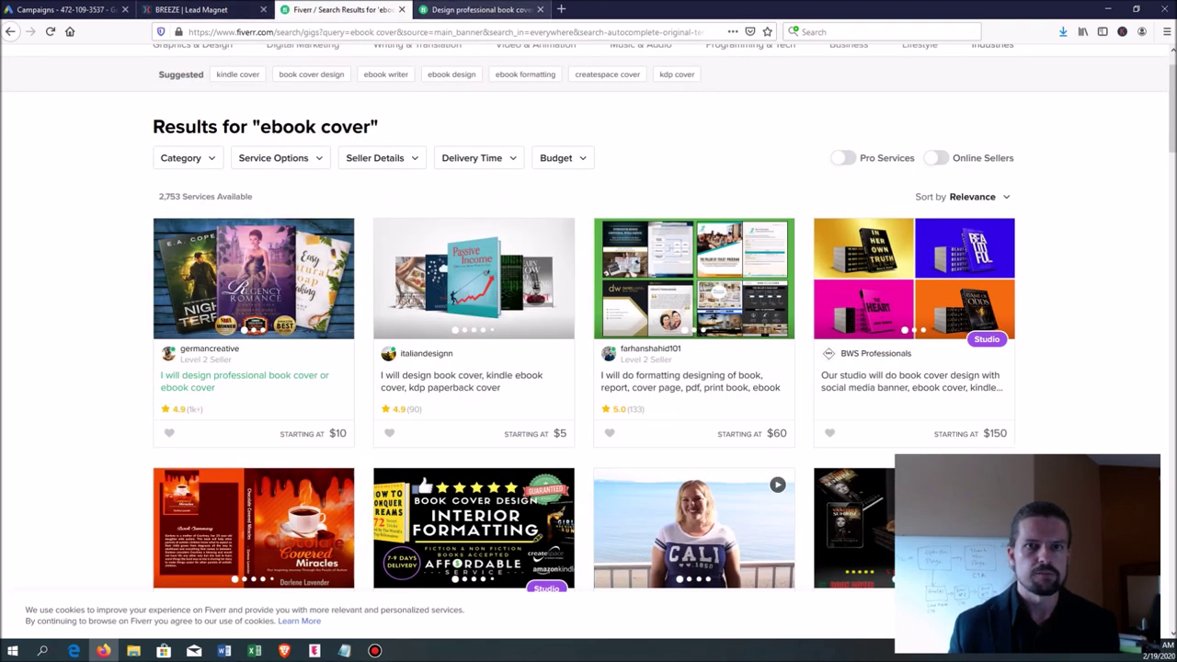
- Return to the ClickFunnels page editor and check the whole opt-in page, from introduction bar to footer
left_click(193, 9)
scroll(589, 368, "down", 1)
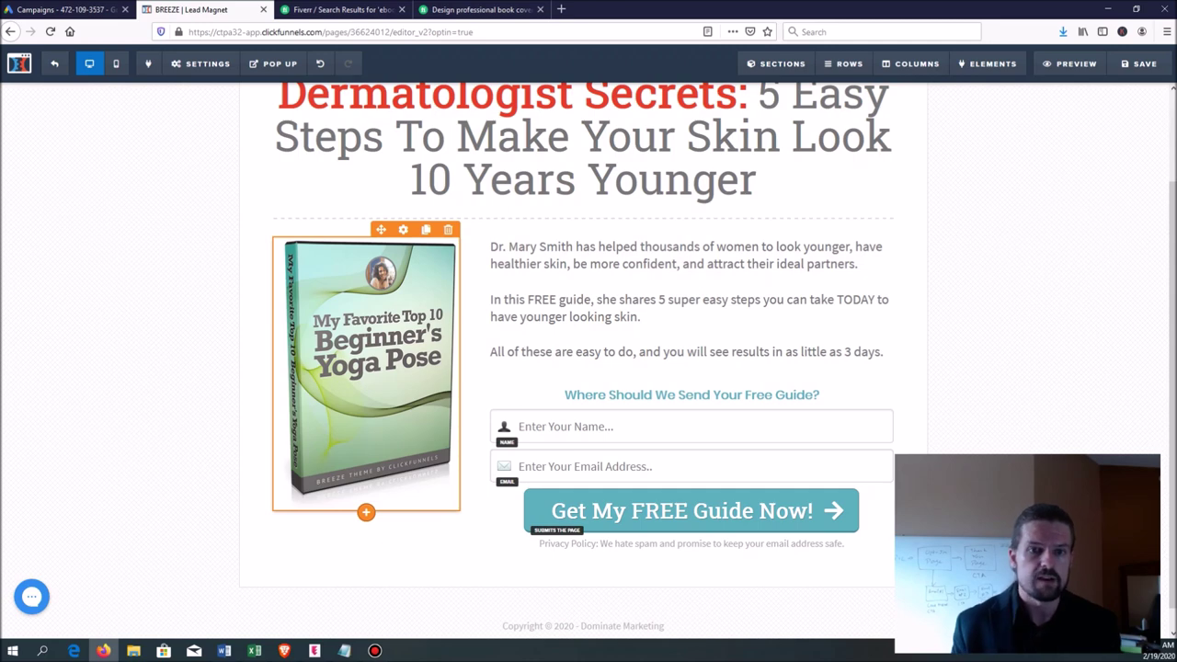
scroll(589, 327, "up", 1)
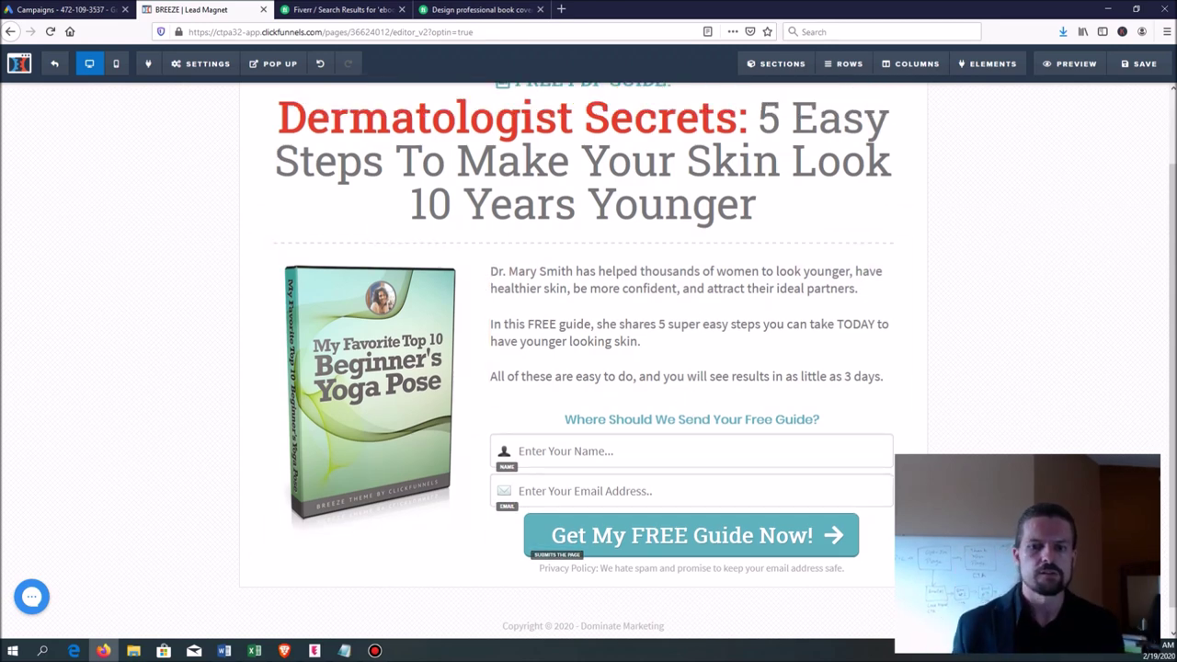
scroll(589, 357, "down", 1)
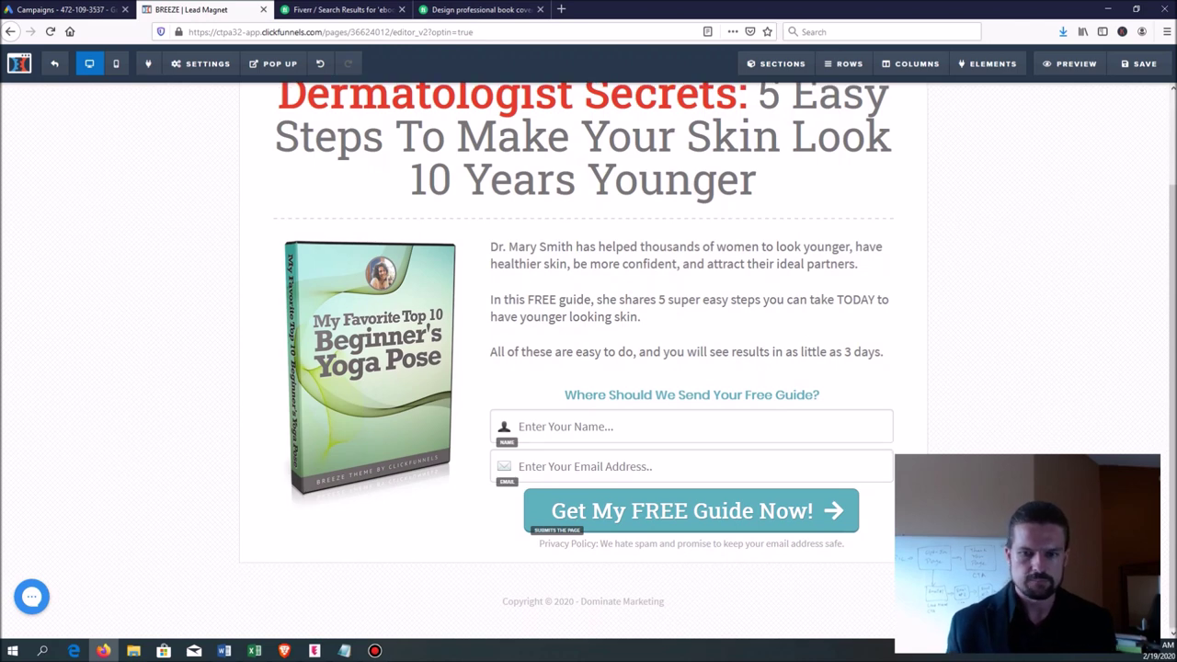
scroll(588, 359, "up", 4)
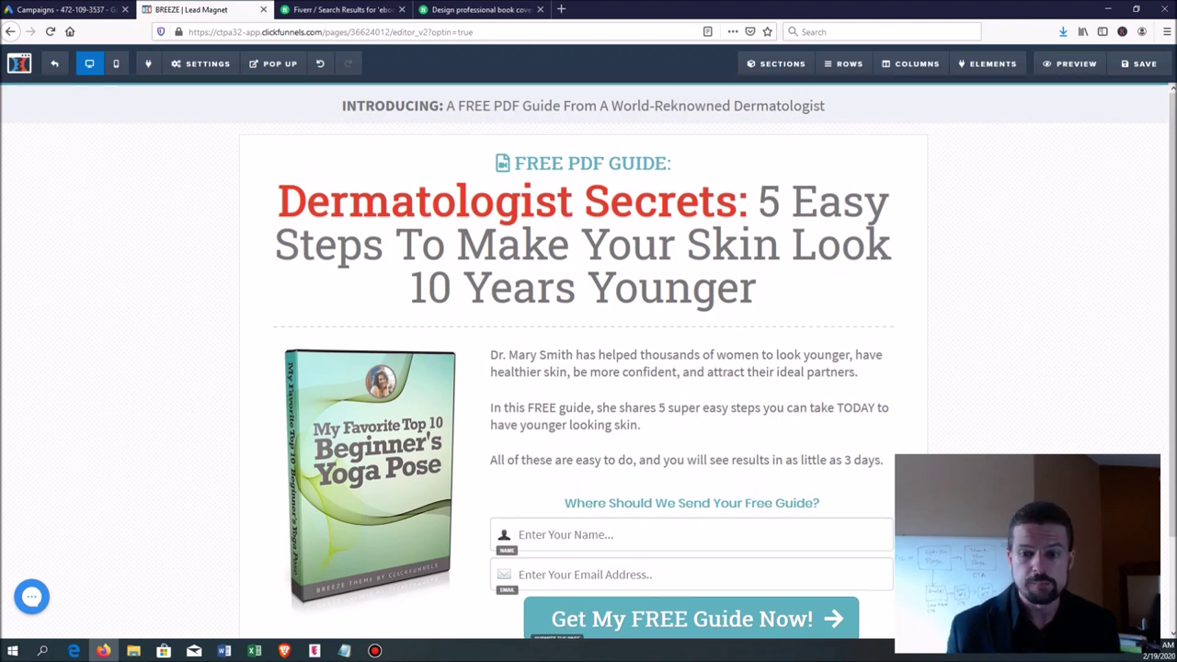
scroll(589, 359, "down", 4)
scroll(589, 359, "up", 4)
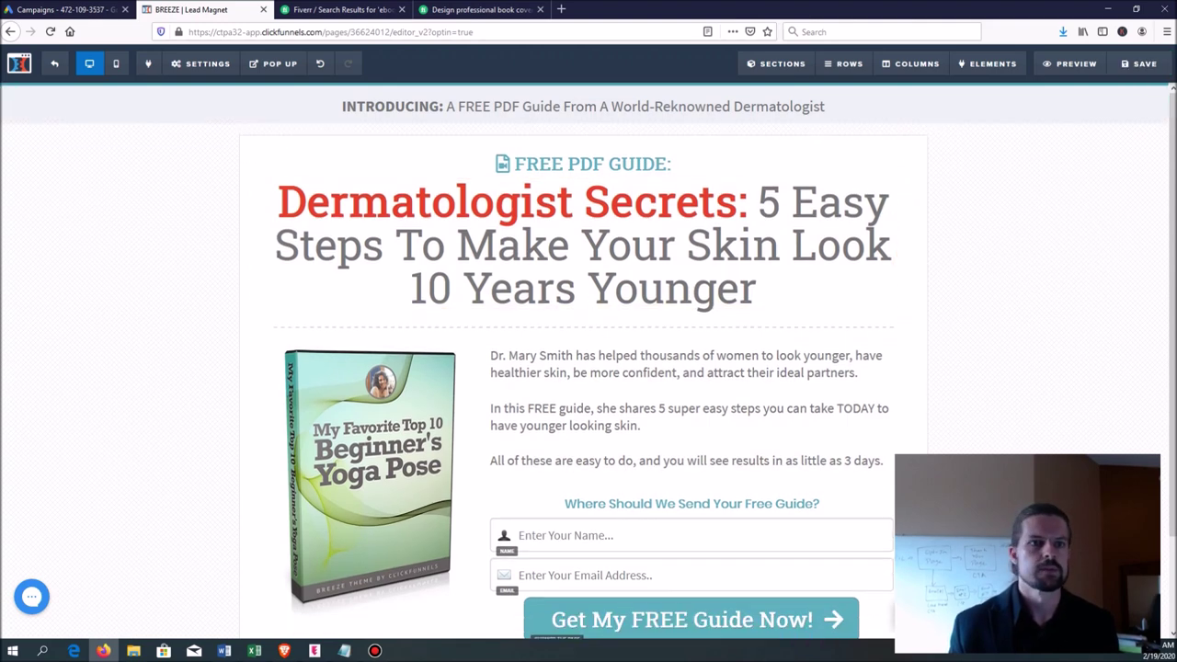
- Leave the opt-in page editor and open the funnel's Thank You Page for editing
left_click(201, 64)
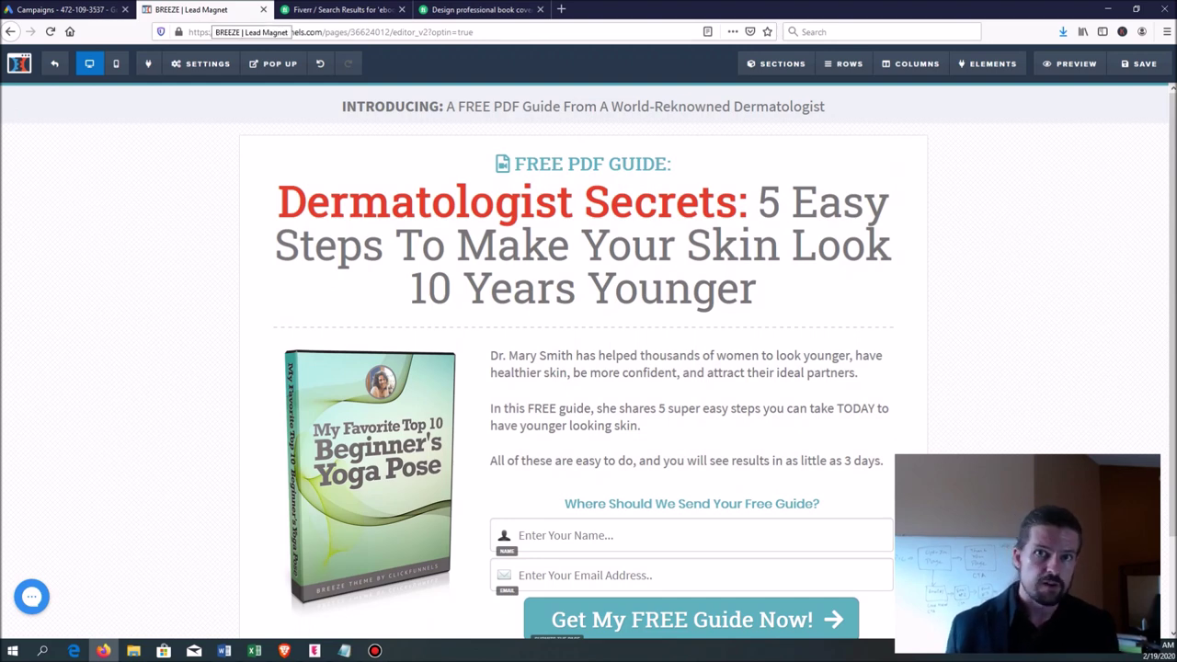
left_click(55, 64)
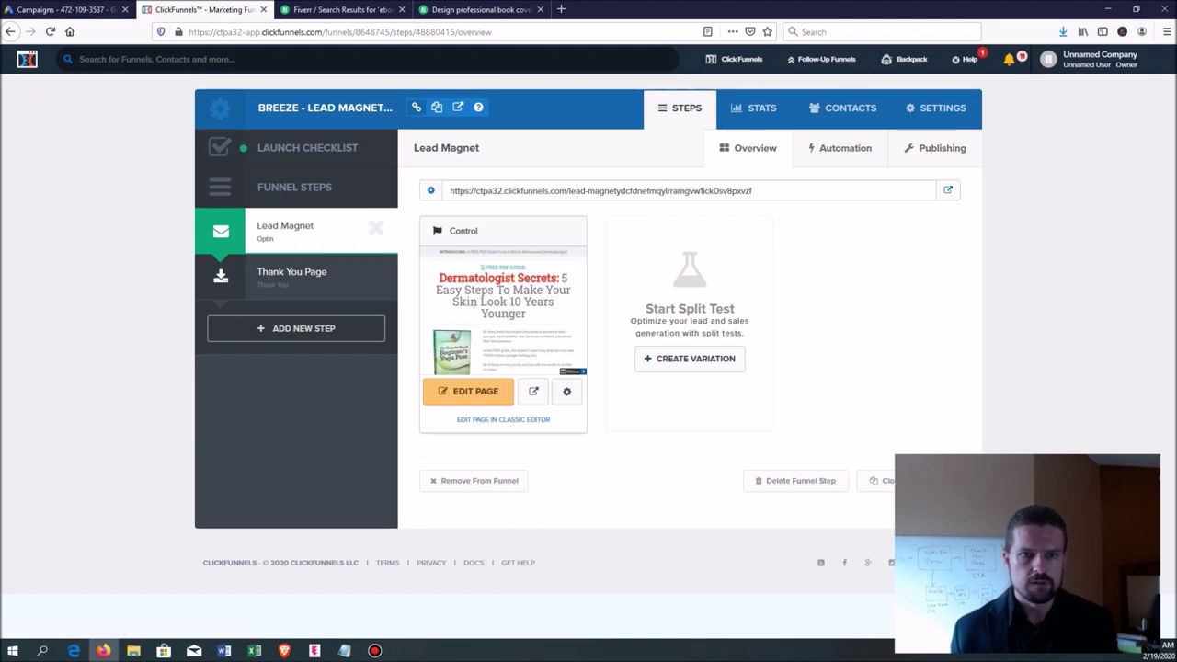
left_click(292, 274)
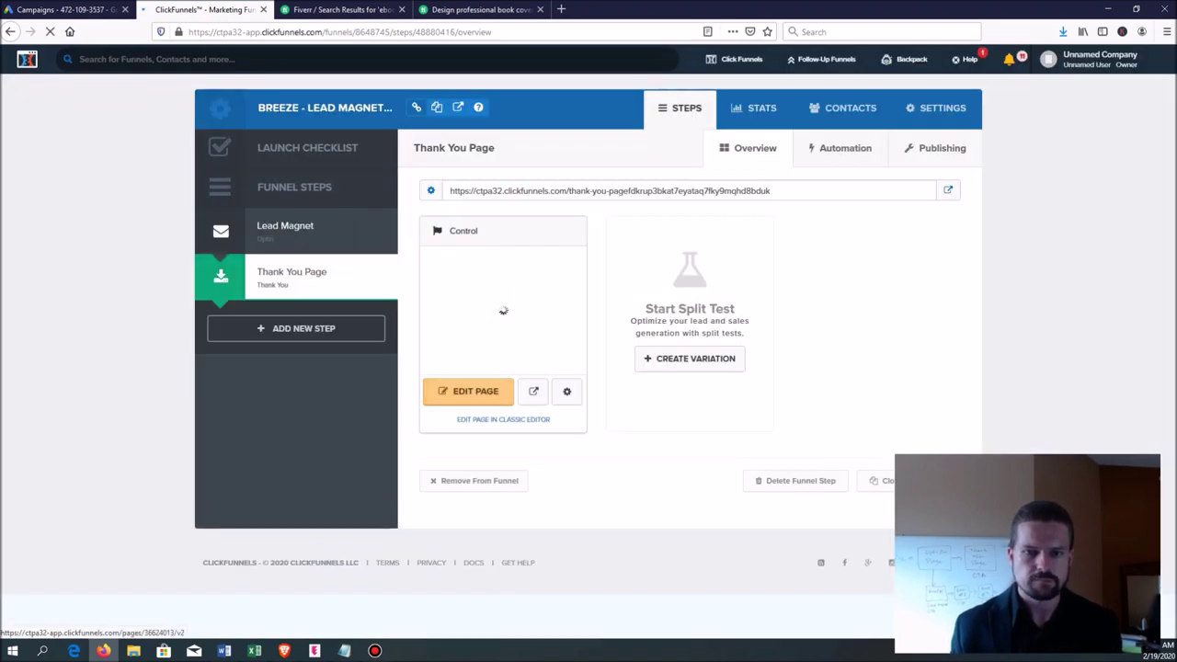
left_click(468, 391)
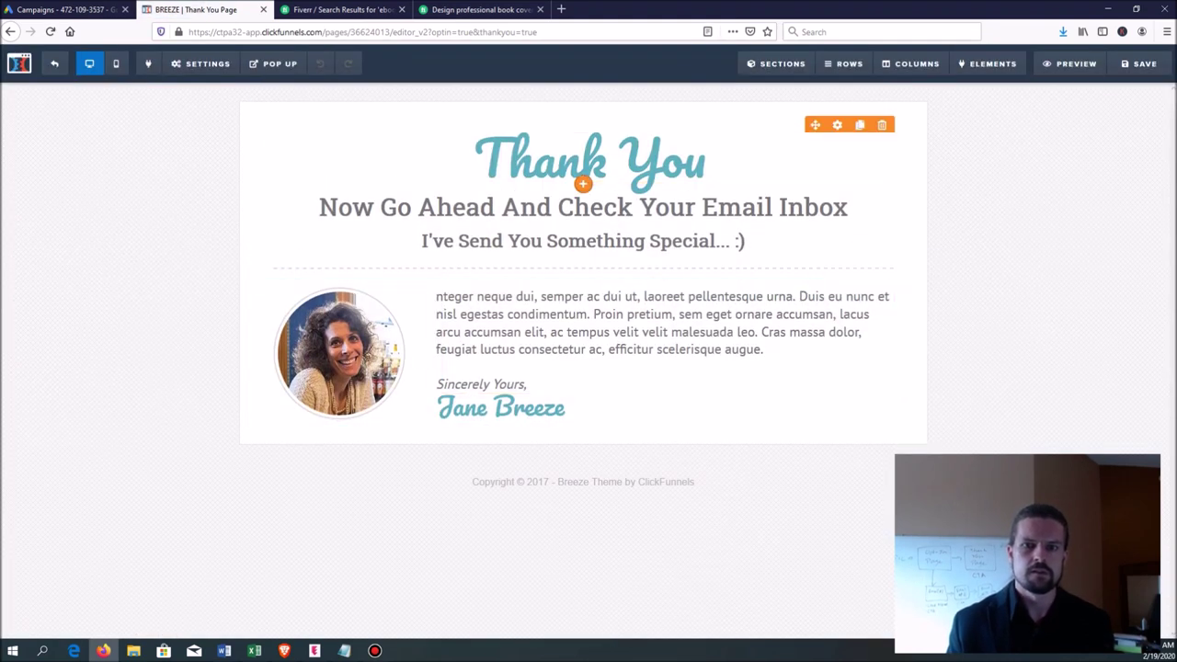
- Correct "Send" to "Sent" in the line beneath "Now Go Ahead And Check Your Email Inbox"
left_click(583, 208)
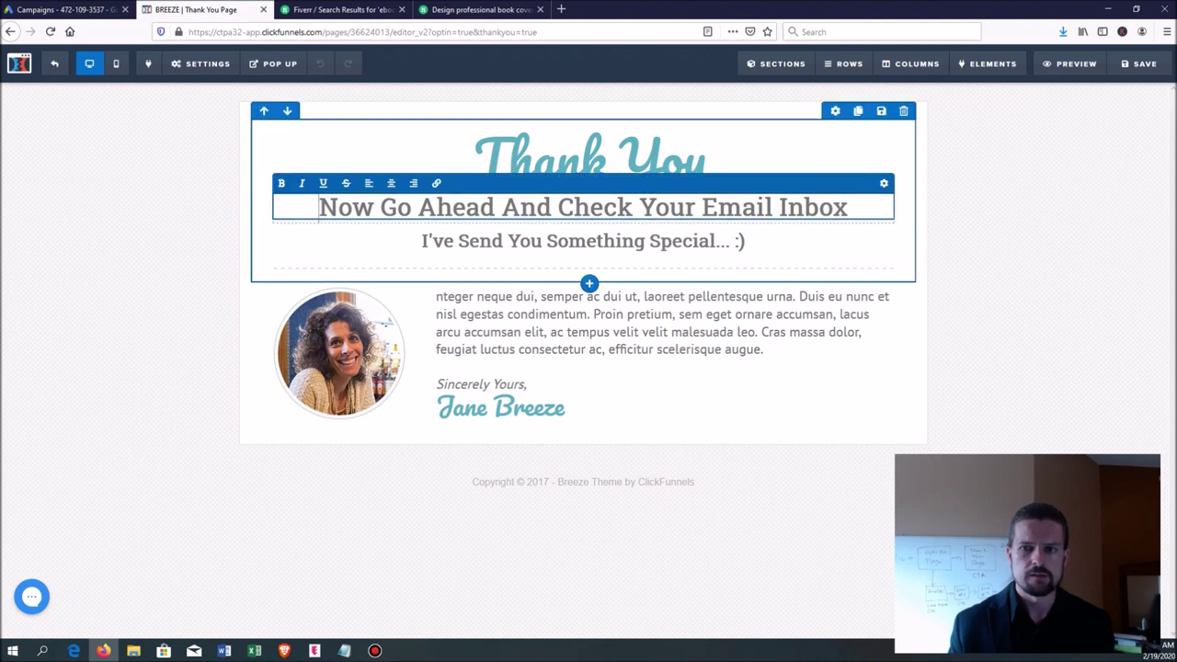
key("Escape")
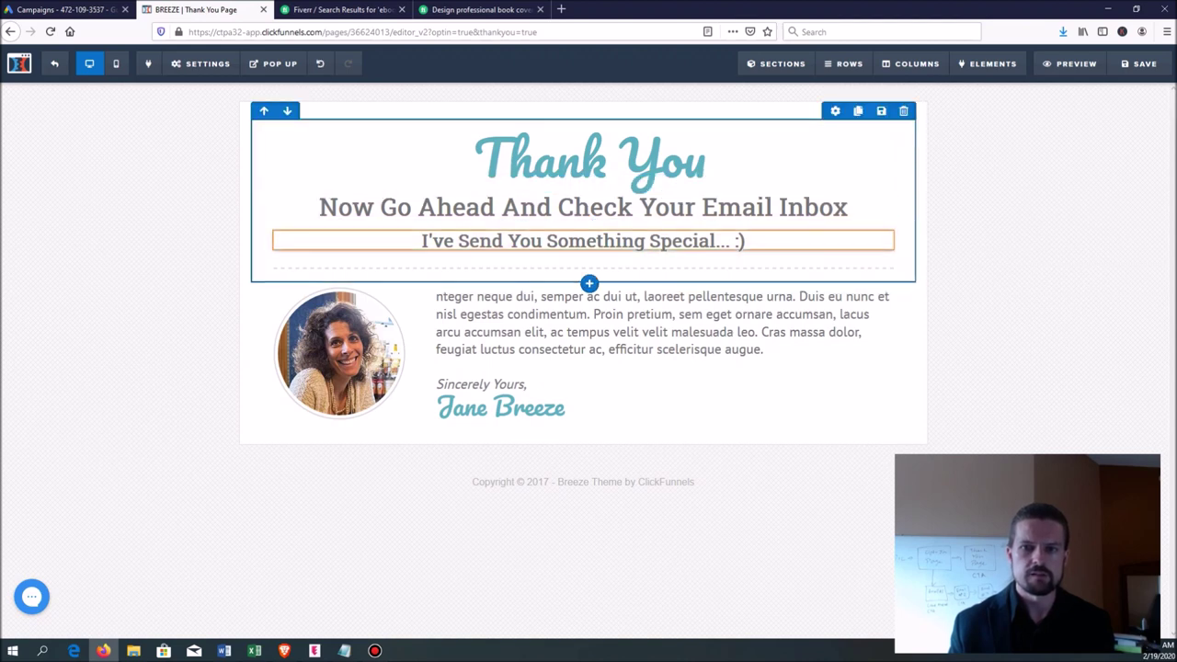
left_click(583, 241)
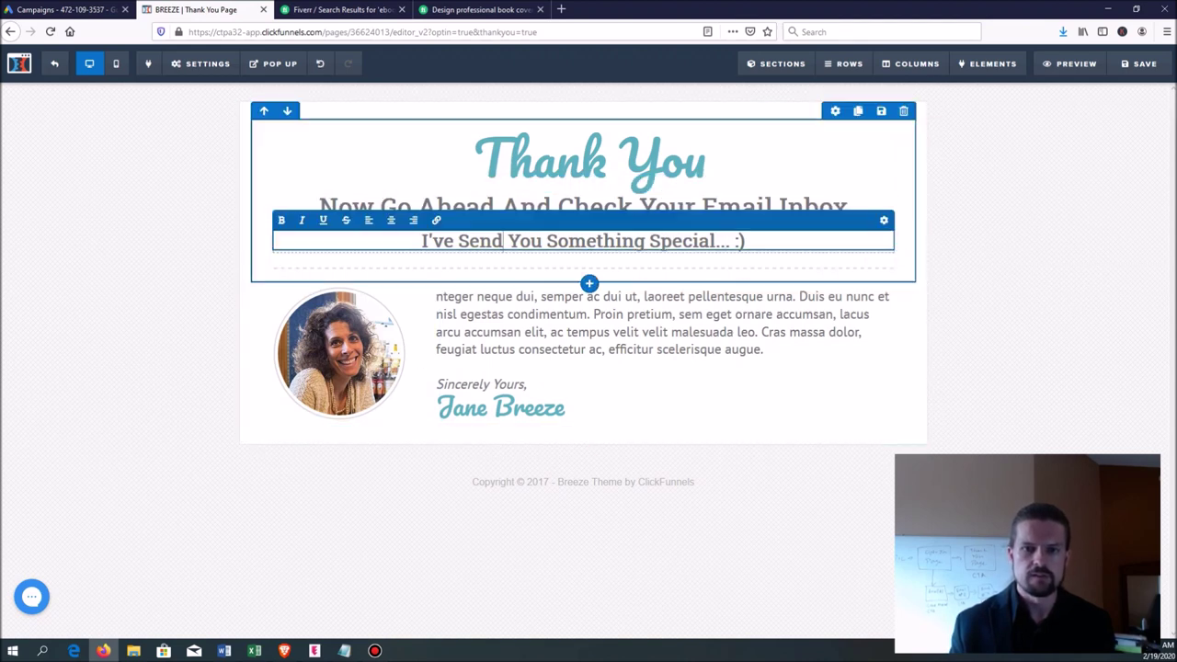
left_click(502, 241)
key("BackSpace")
type("t")
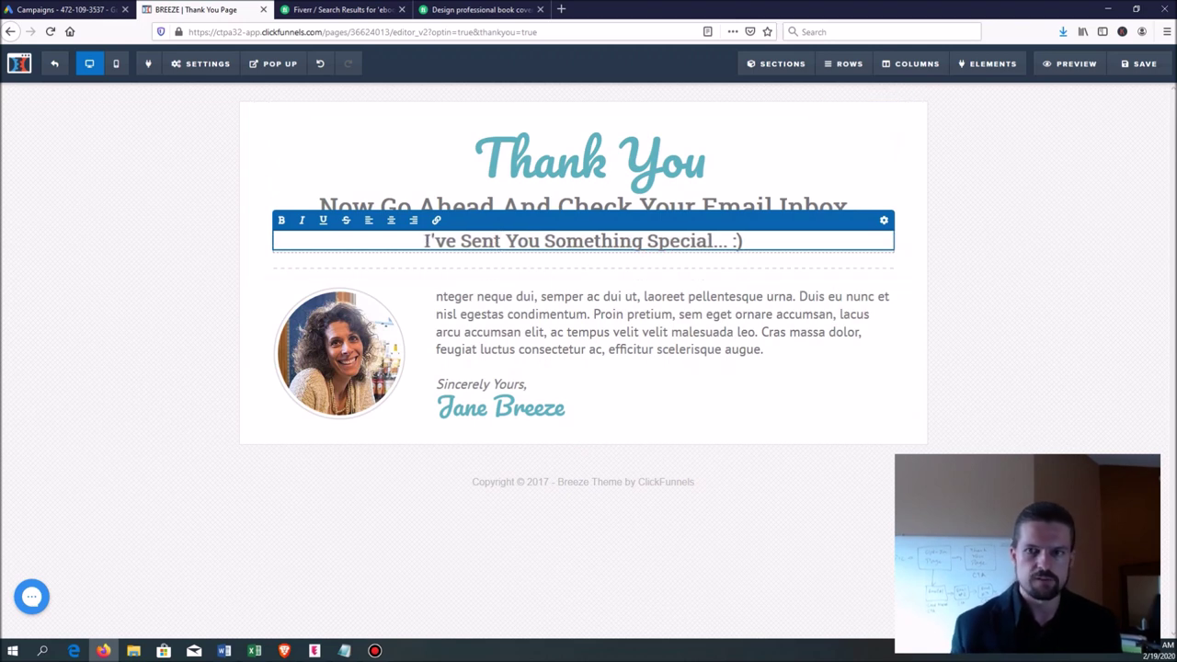
key("Escape")
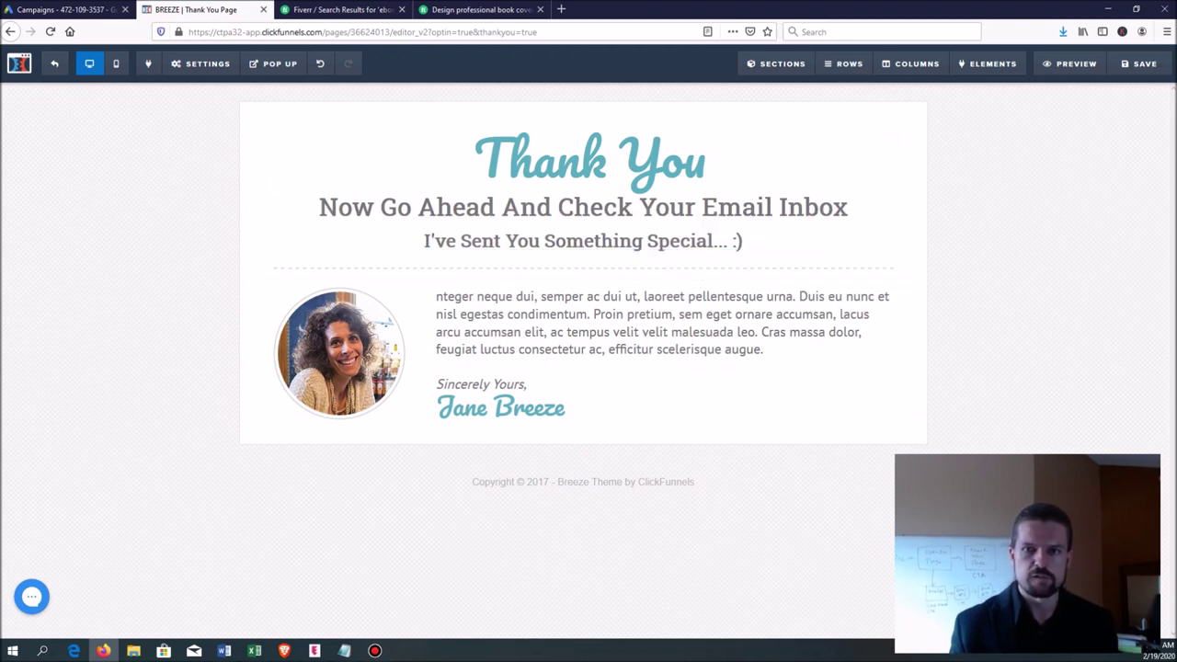
- Replace the "I've Sent You Something Special" line with "Your Free Guide Should Have Arrived By Now"
left_click(583, 241)
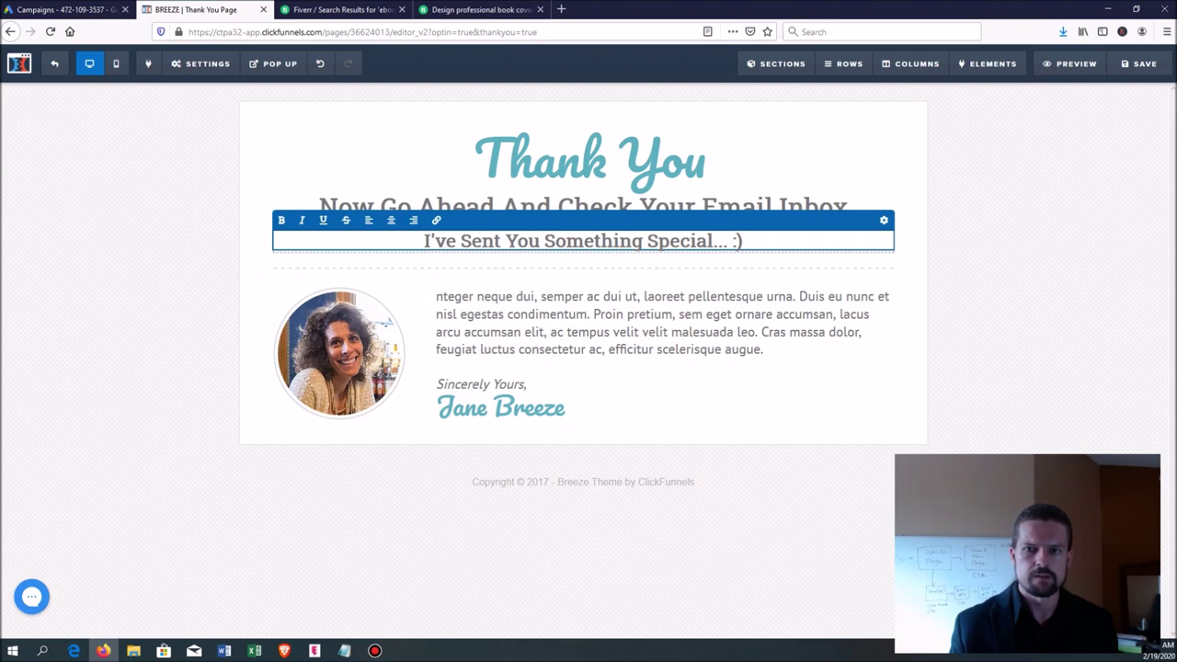
key("ctrl+a")
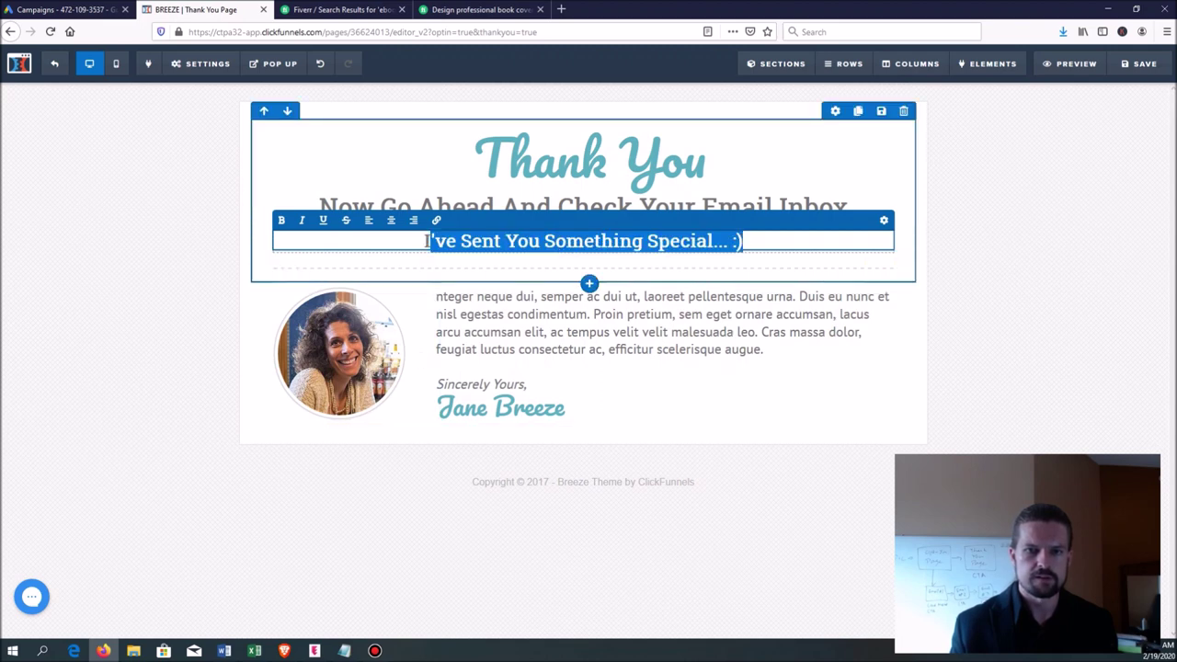
key("BackSpace")
type("Your")
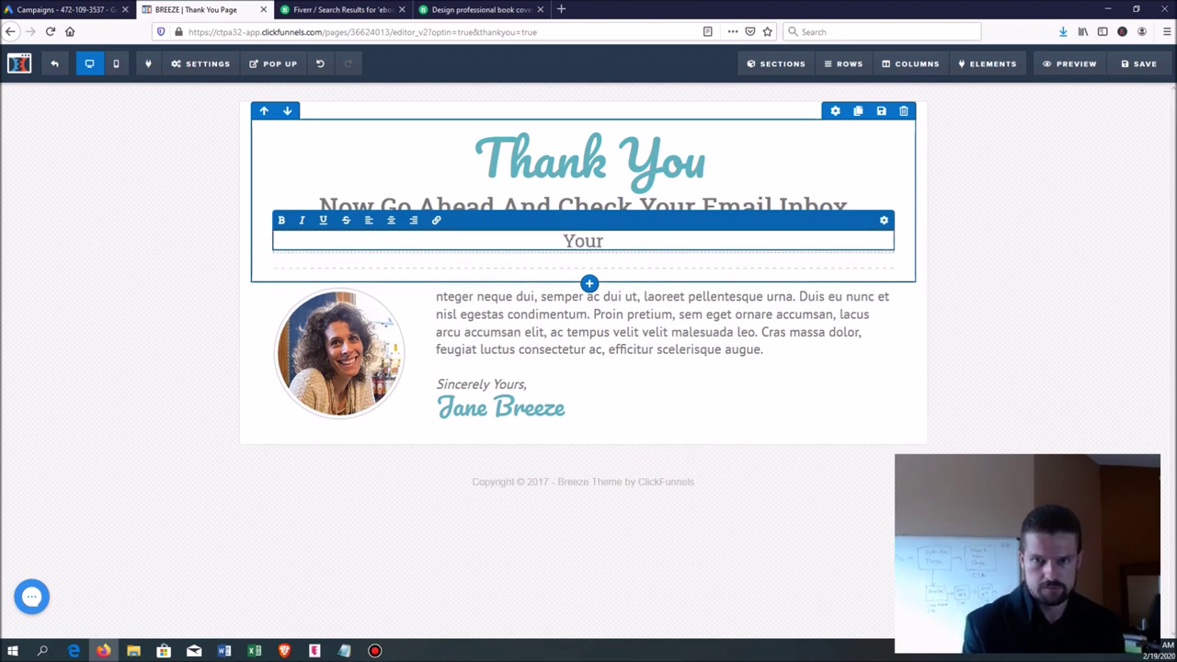
type(" Free Guide")
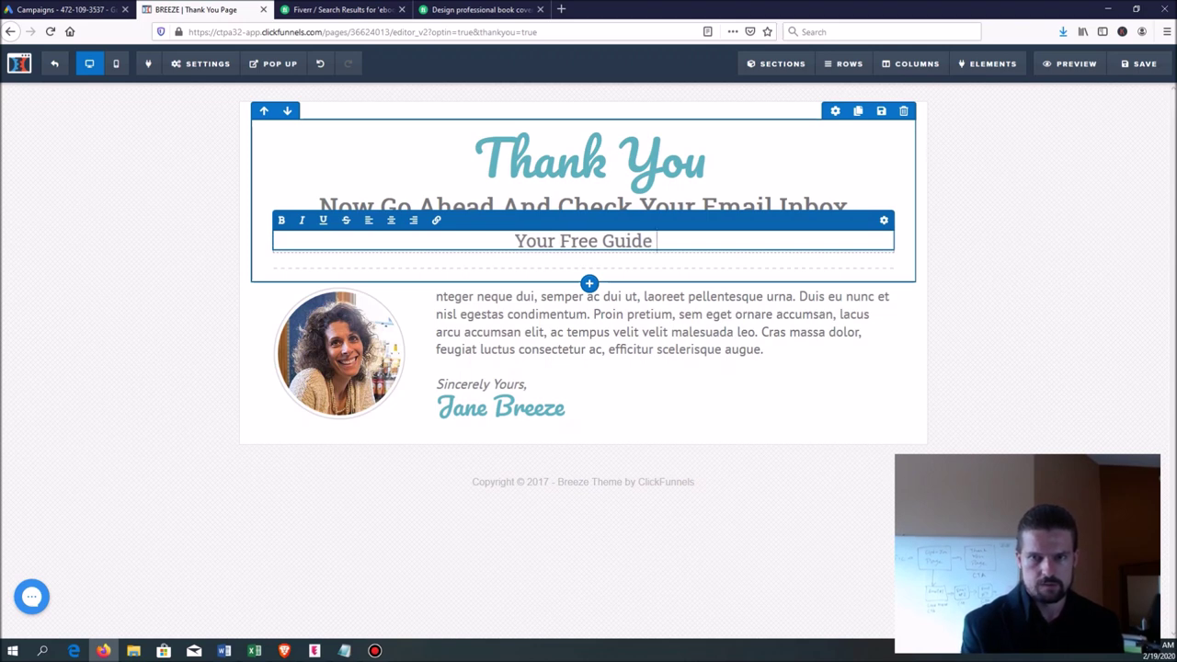
type("Should Have Arrived")
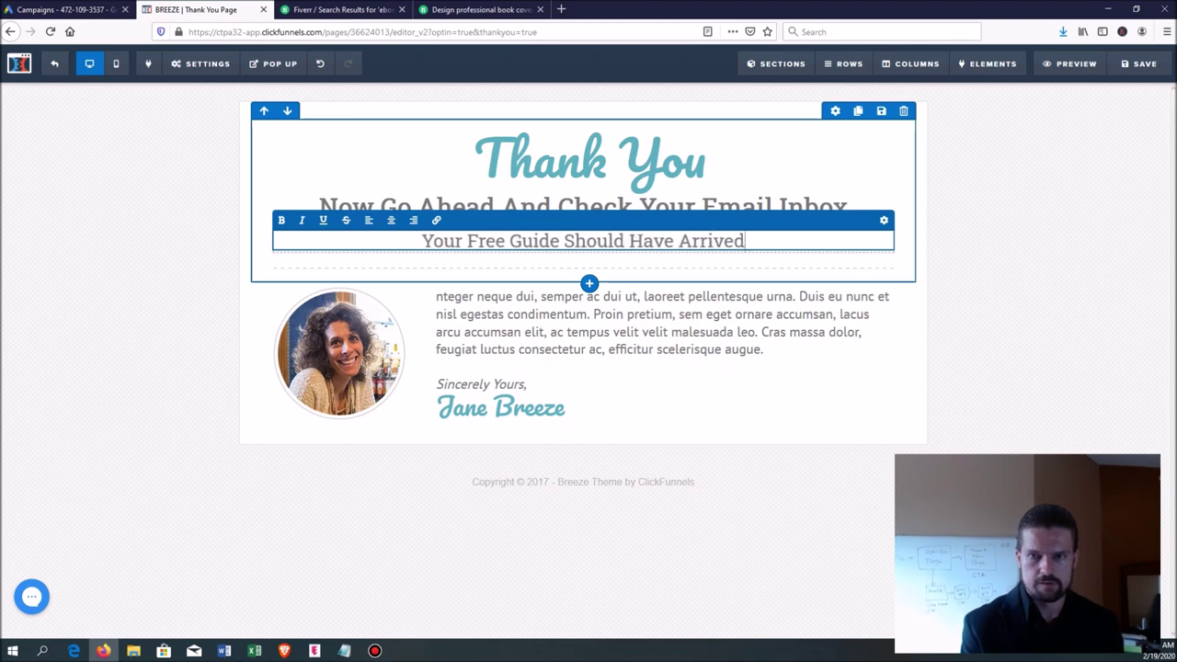
type(" By Now")
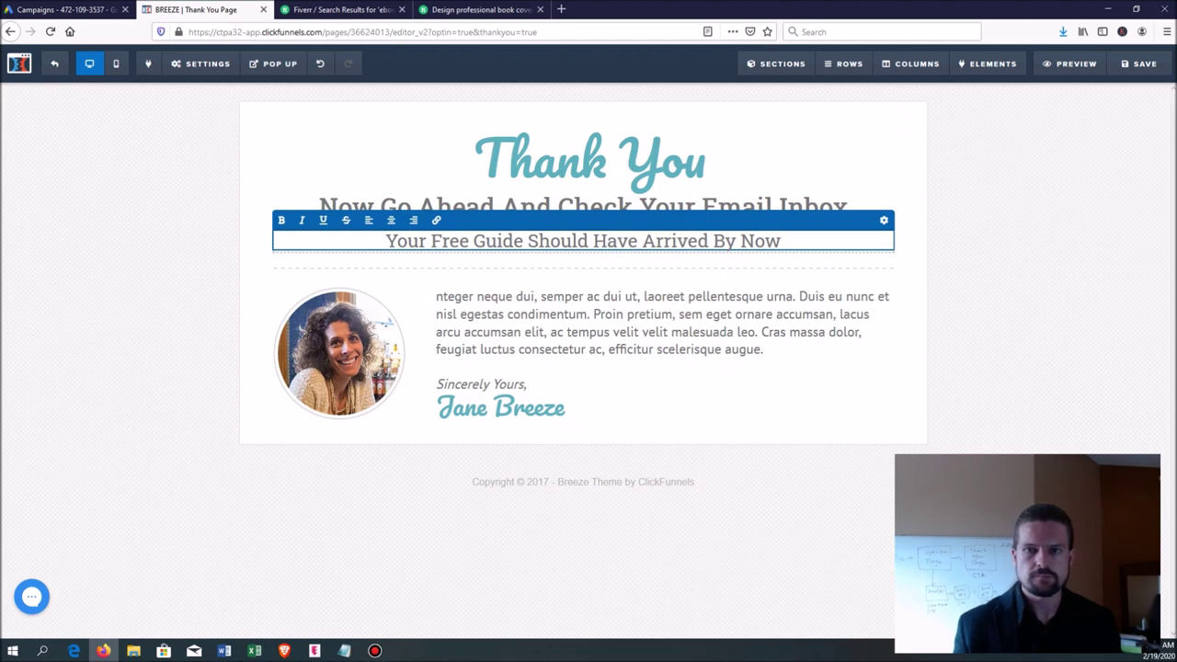
key("Escape")
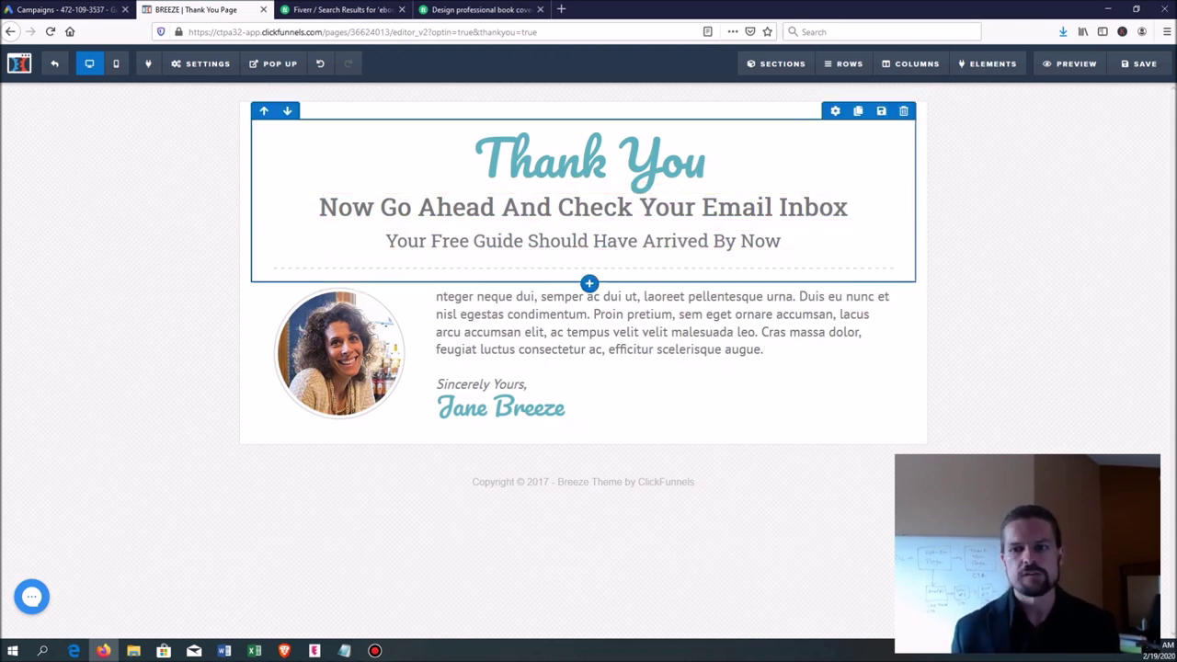
- Delete the small line above the dashed divider and change the subheadline under "Thank You" to "Your Free Guide Is On Its Way..."
left_click(881, 225)
left_click(586, 281)
left_click(834, 208)
left_click_drag(845, 208, 337, 207)
type("Y")
key("Left")
key("BackSpace")
key("Right")
type("our Free Guide ")
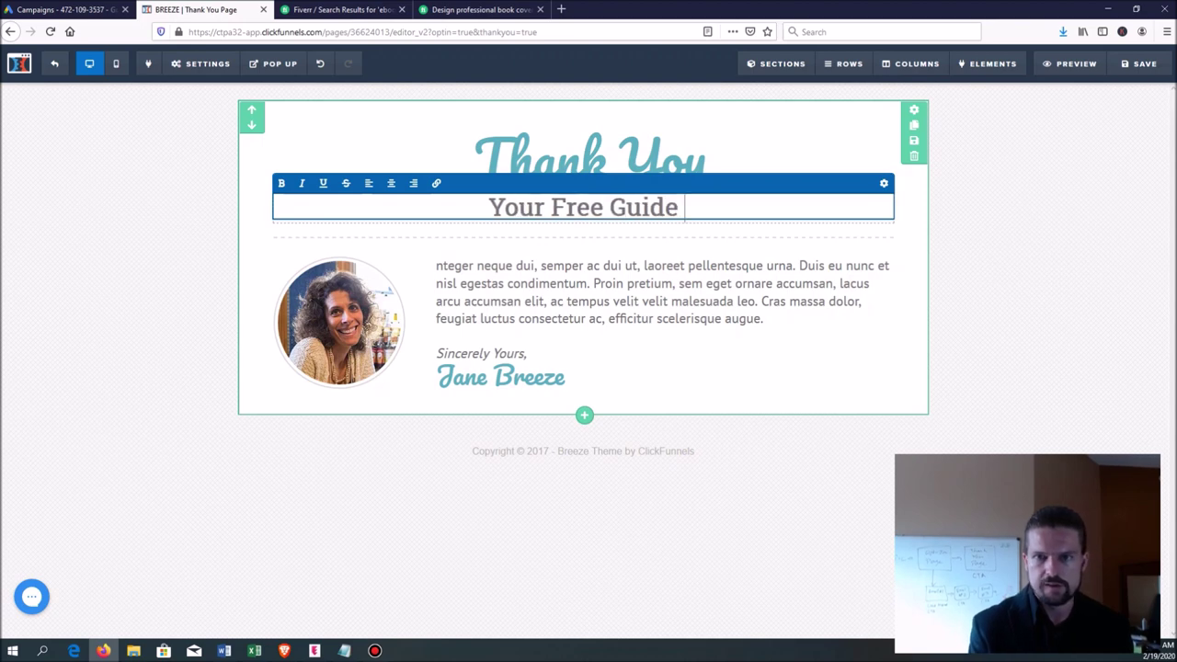
type("Is On Its Way")
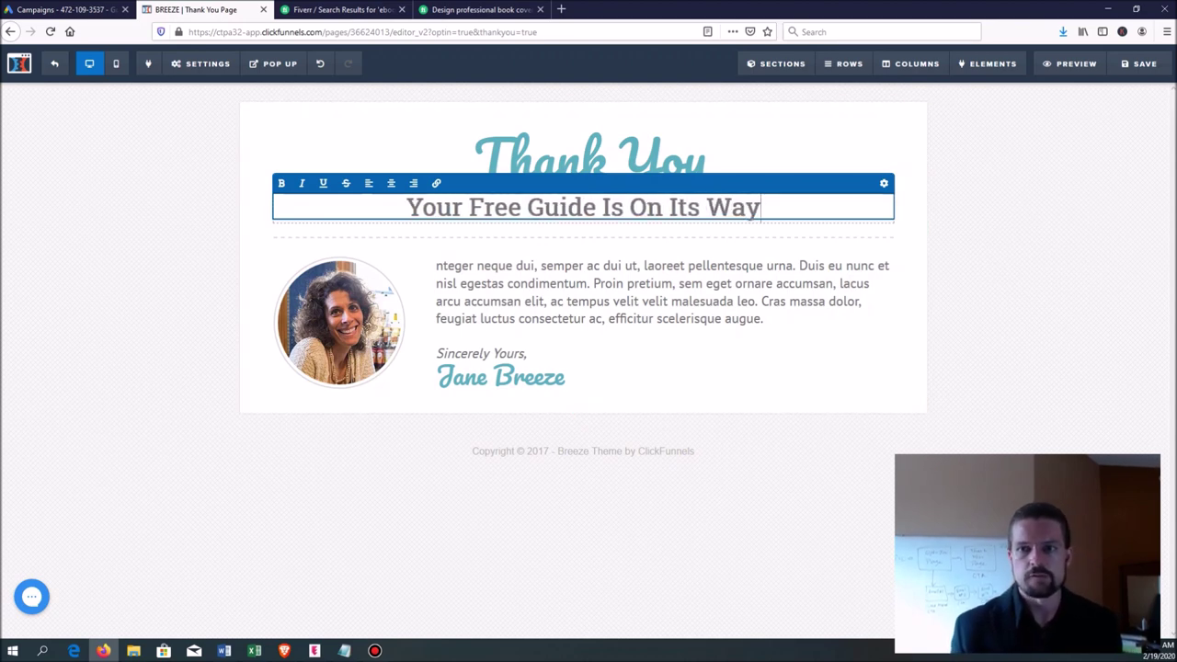
key("Escape")
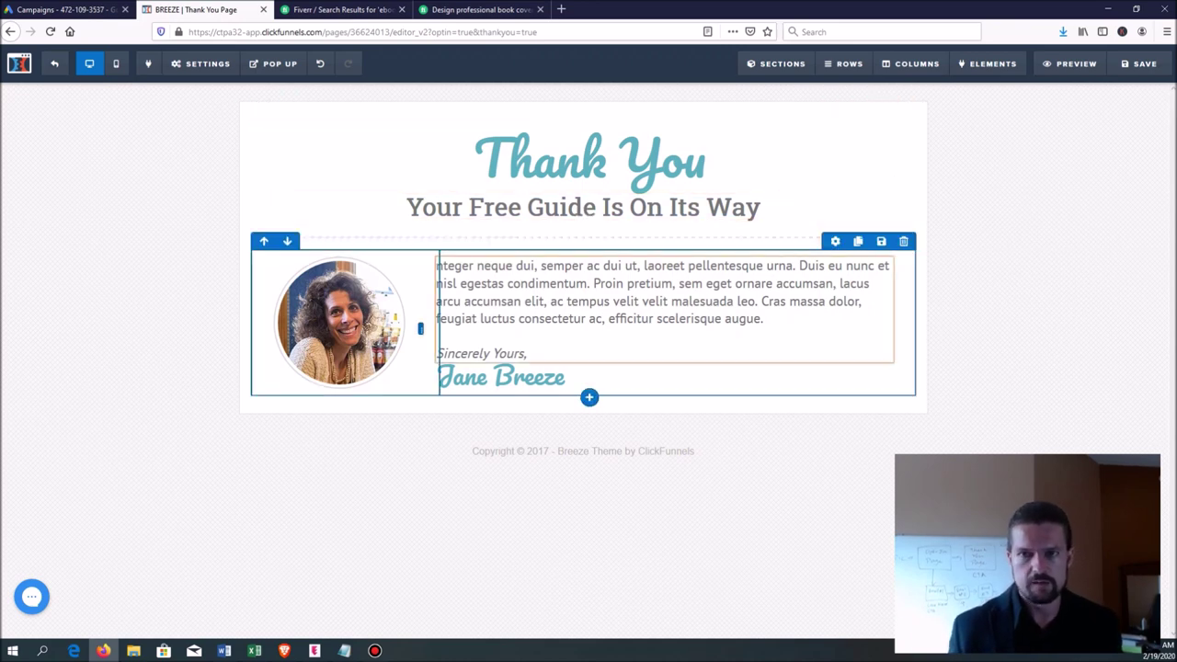
left_click(761, 207)
type("...")
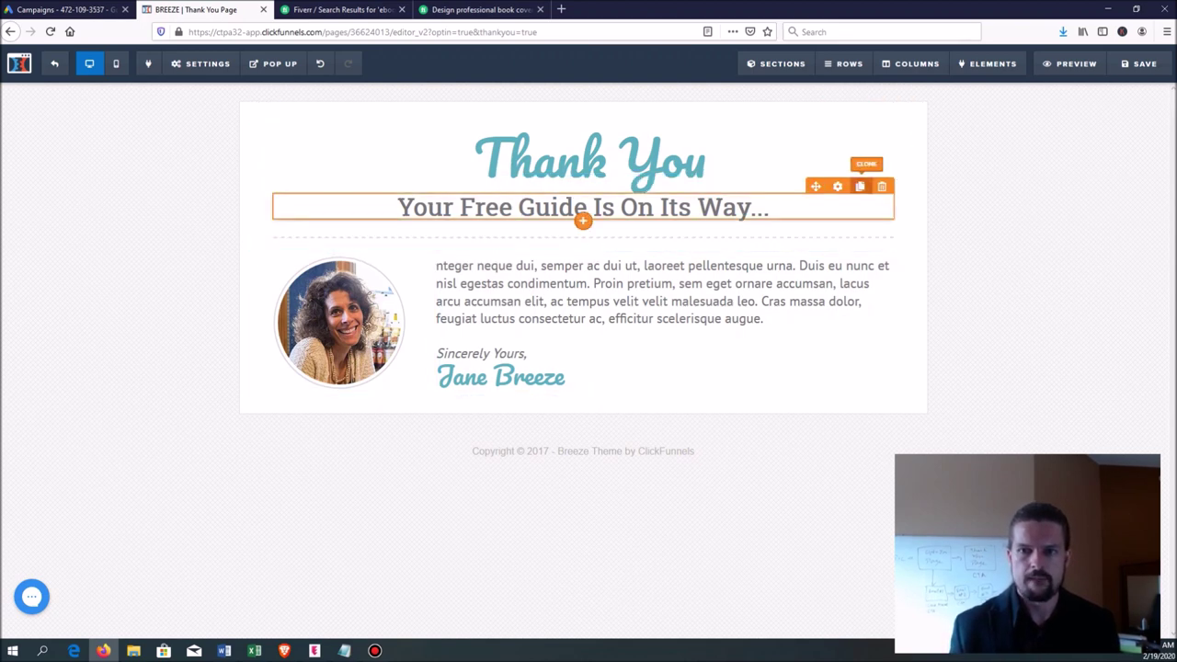
- Duplicate the "Your Free Guide Is On Its Way..." subheadline and place the copy below the dashed divider
left_click(860, 187)
mouse_move(583, 247)
left_mouse_down()
mouse_move(759, 344)
mouse_move(714, 359)
mouse_move(709, 337)
mouse_move(664, 292)
left_mouse_up()
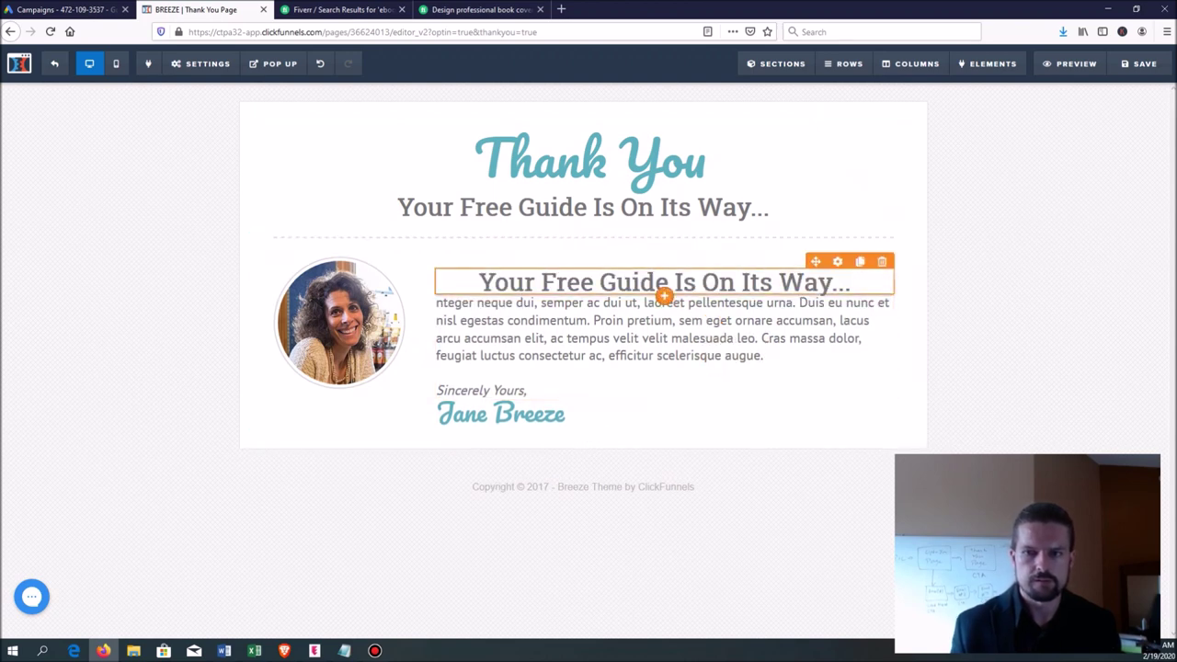
mouse_move(595, 257)
left_mouse_down()
mouse_move(576, 288)
mouse_move(579, 262)
left_mouse_up()
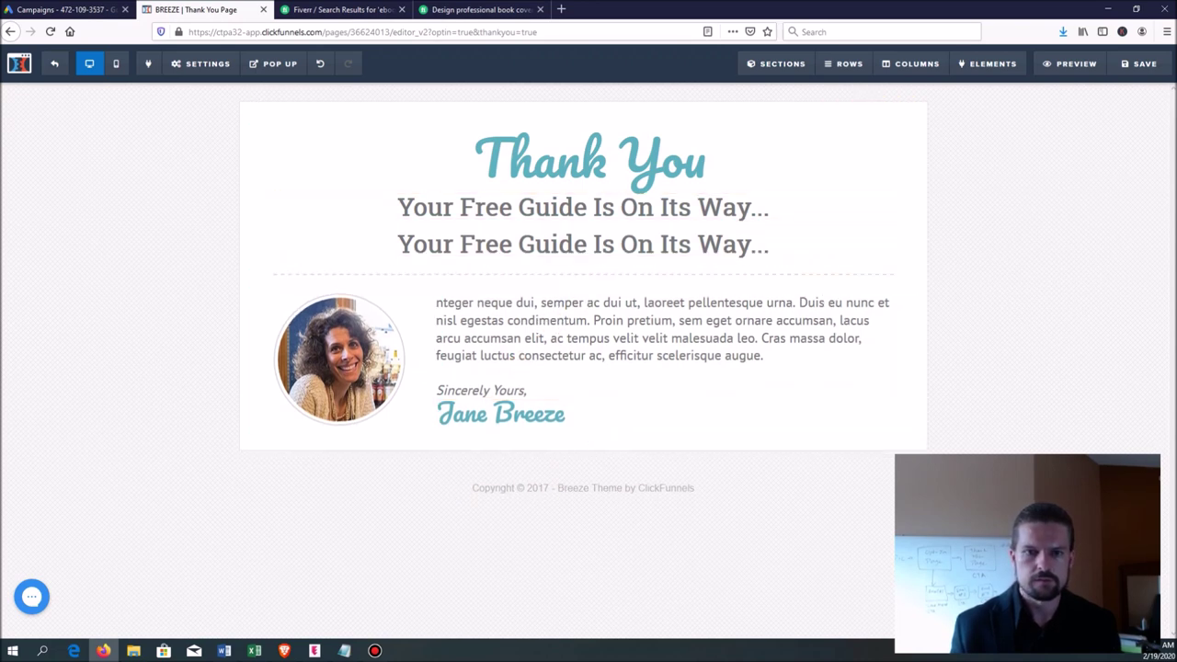
left_click_drag(815, 260, 813, 228)
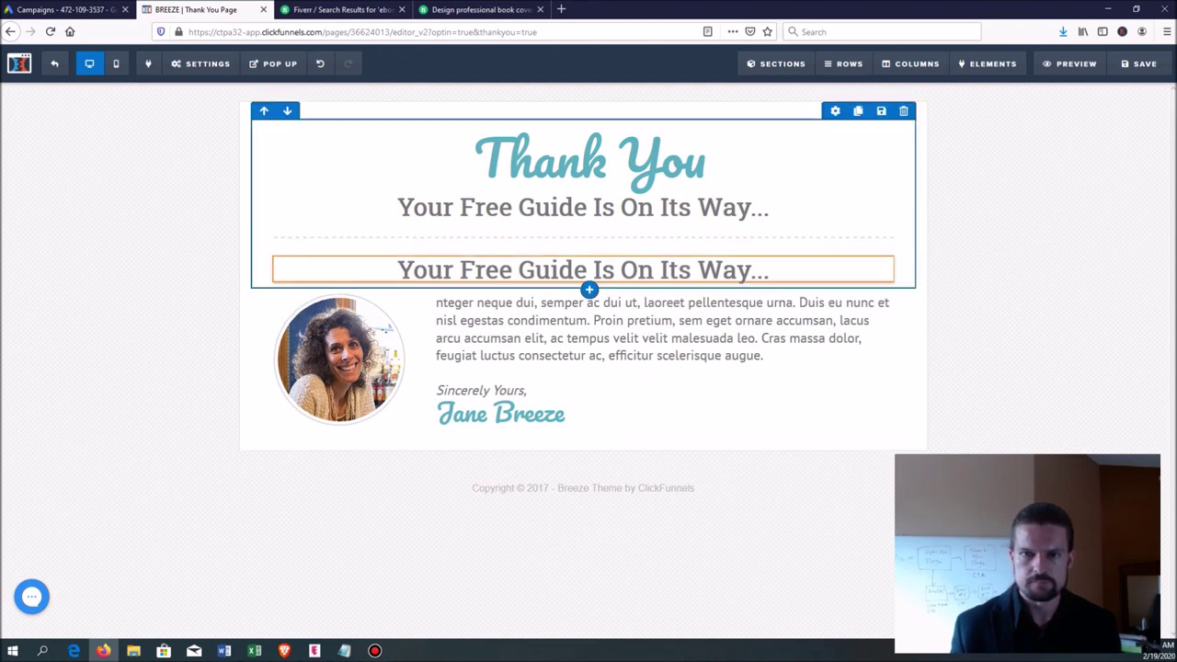
- Replace the text of the copied headline below the divider with "Want To Have Your Unique"
left_click(769, 269)
left_click_drag(769, 269, 396, 270)
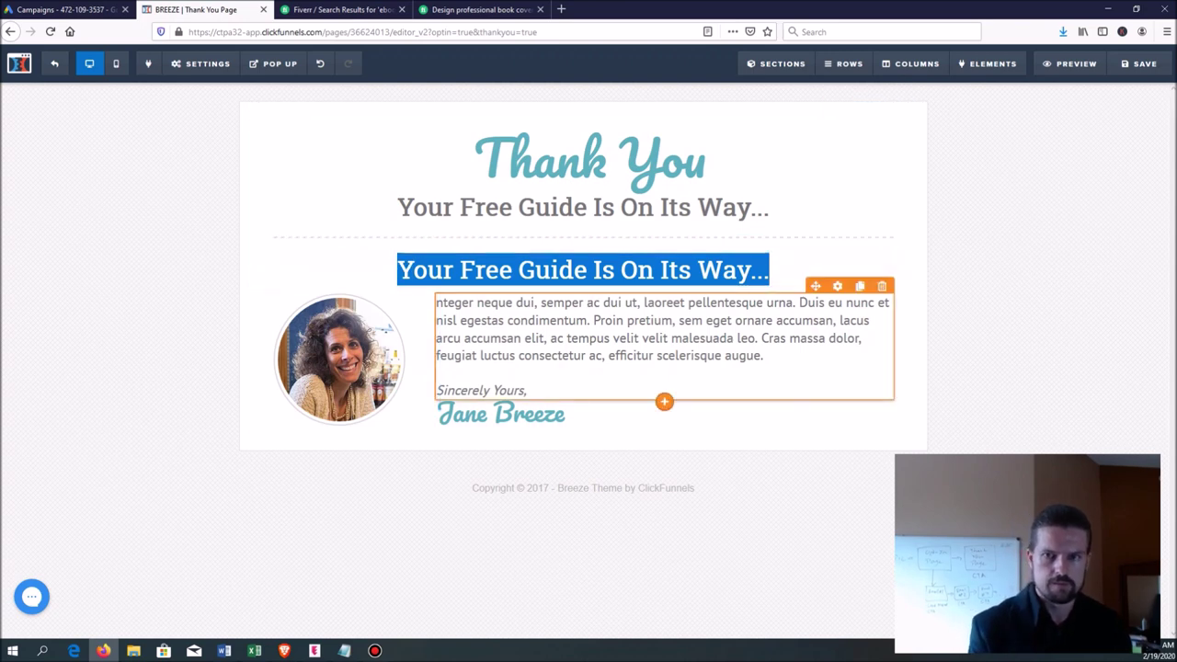
left_click(769, 270)
left_click_drag(769, 270, 412, 270)
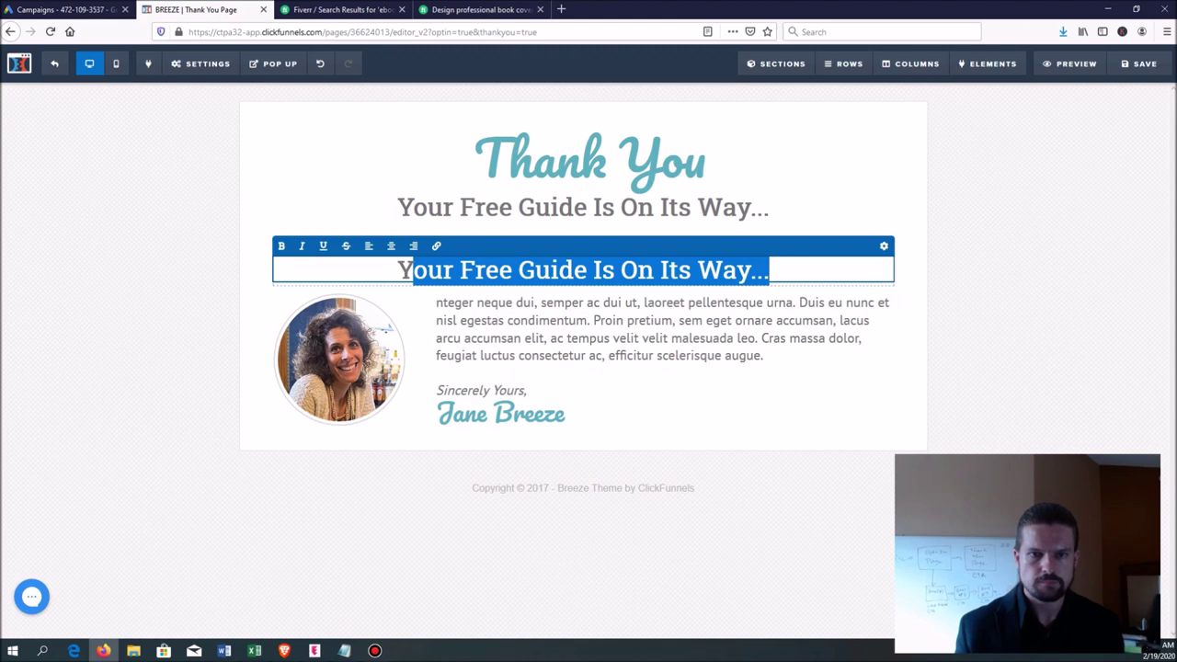
key("BackSpace")
type("W")
key("Left")
key("BackSpace")
key("Right")
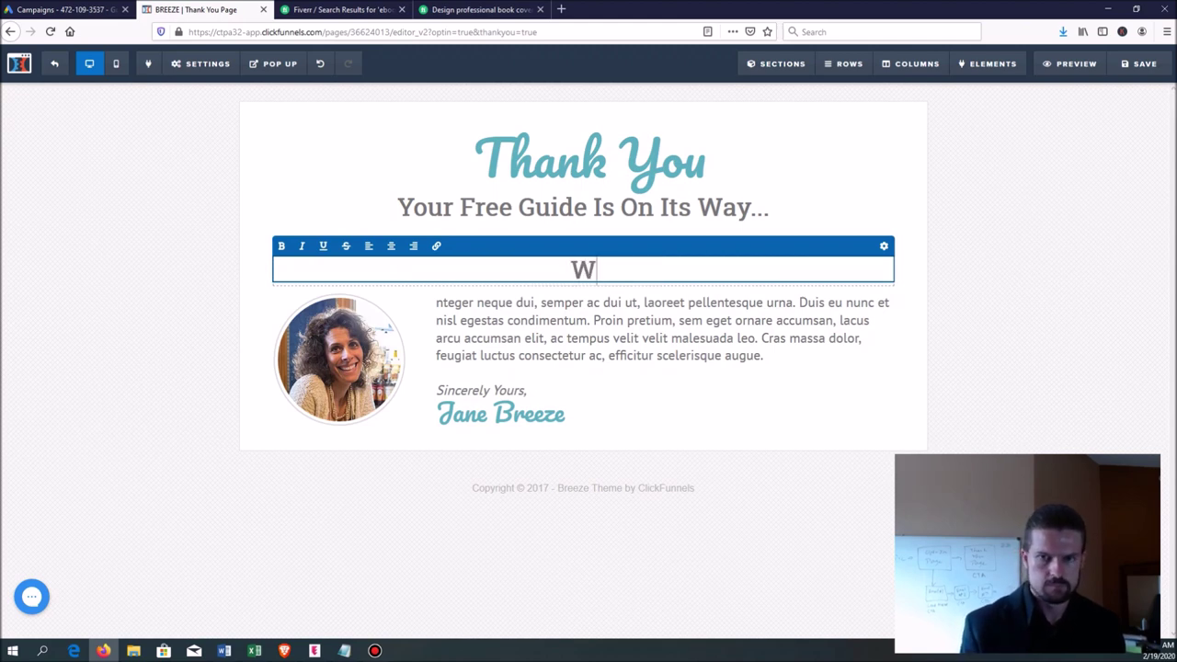
type("ant To Ha")
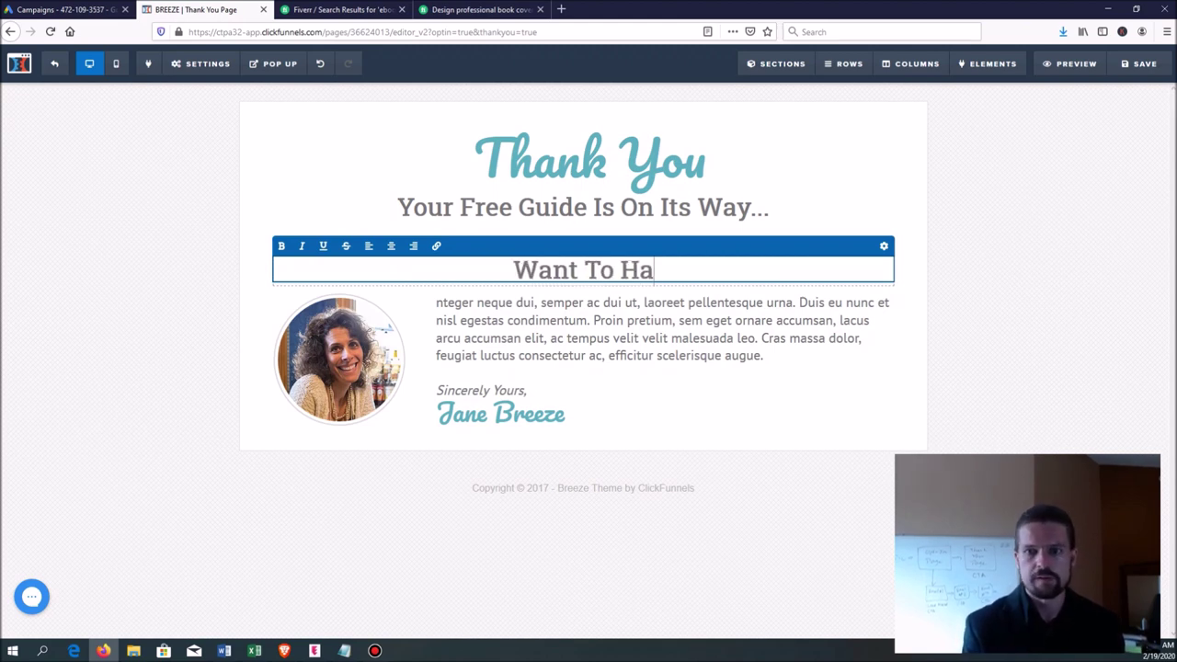
type("ve Your Unique")
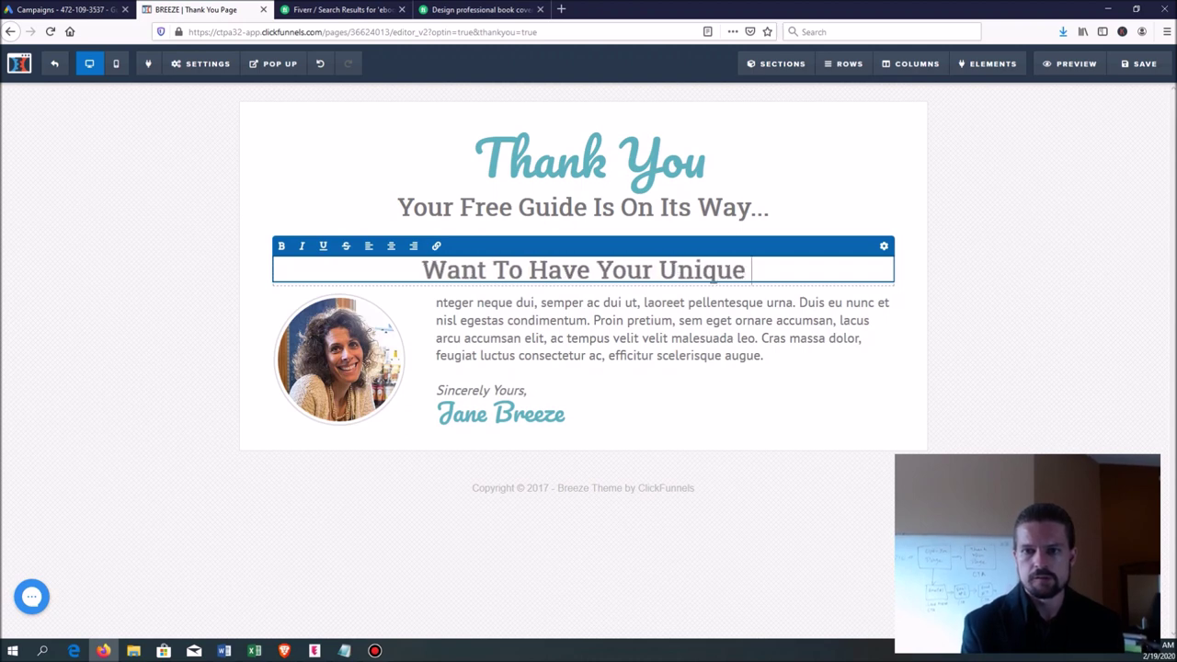
- Reword the headline below the divider to "Want To Have Me Create A"
key("BackSpace")
key("BackSpace")
key("BackSpace")
key("BackSpace")
key("BackSpace")
key("BackSpace")
key("BackSpace")
key("BackSpace")
key("BackSpace")
key("BackSpace")
key("BackSpace")
key("BackSpace")
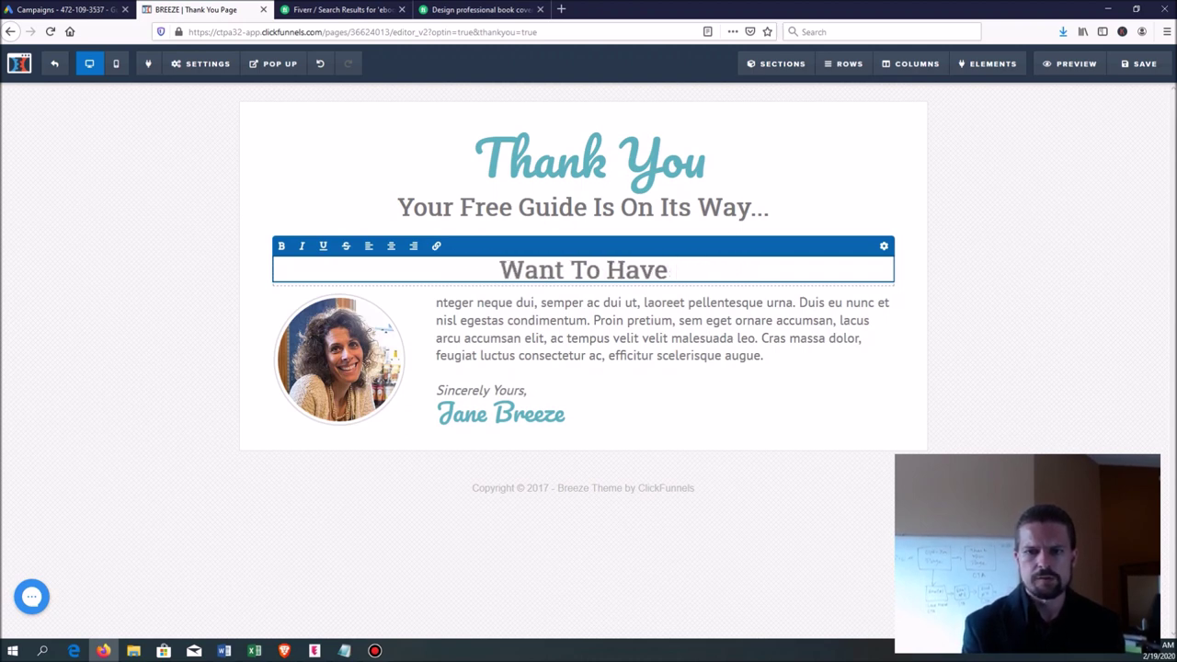
type("Us")
key("BackSpace")
key("BackSpace")
type("Me")
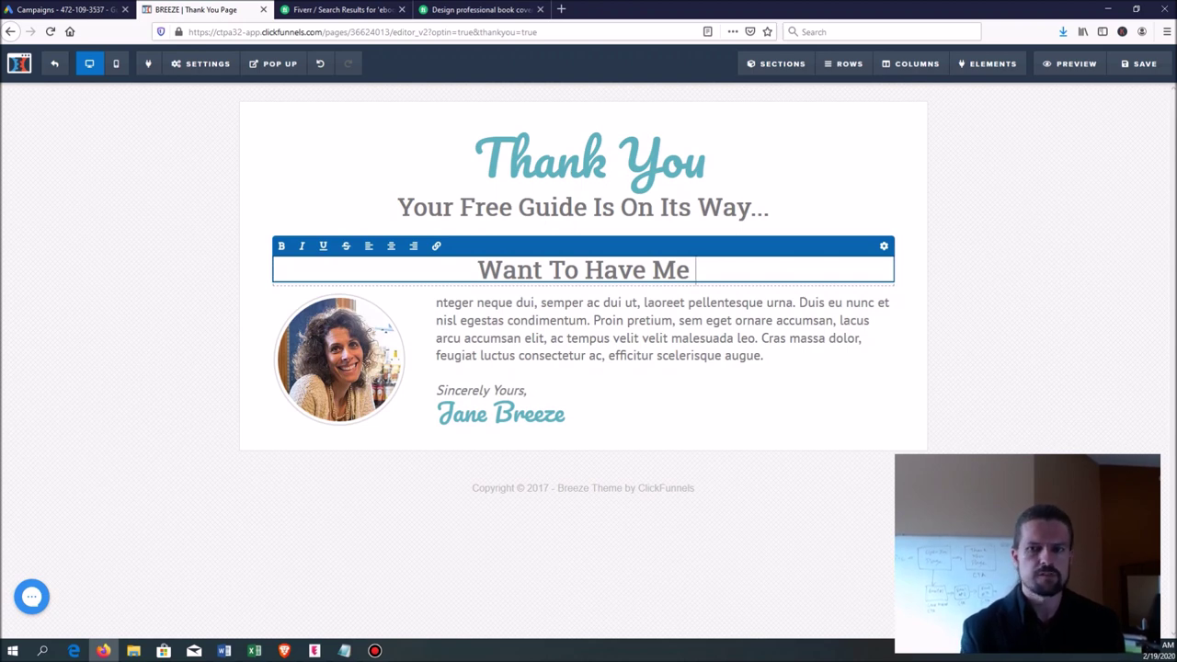
type(" Create A")
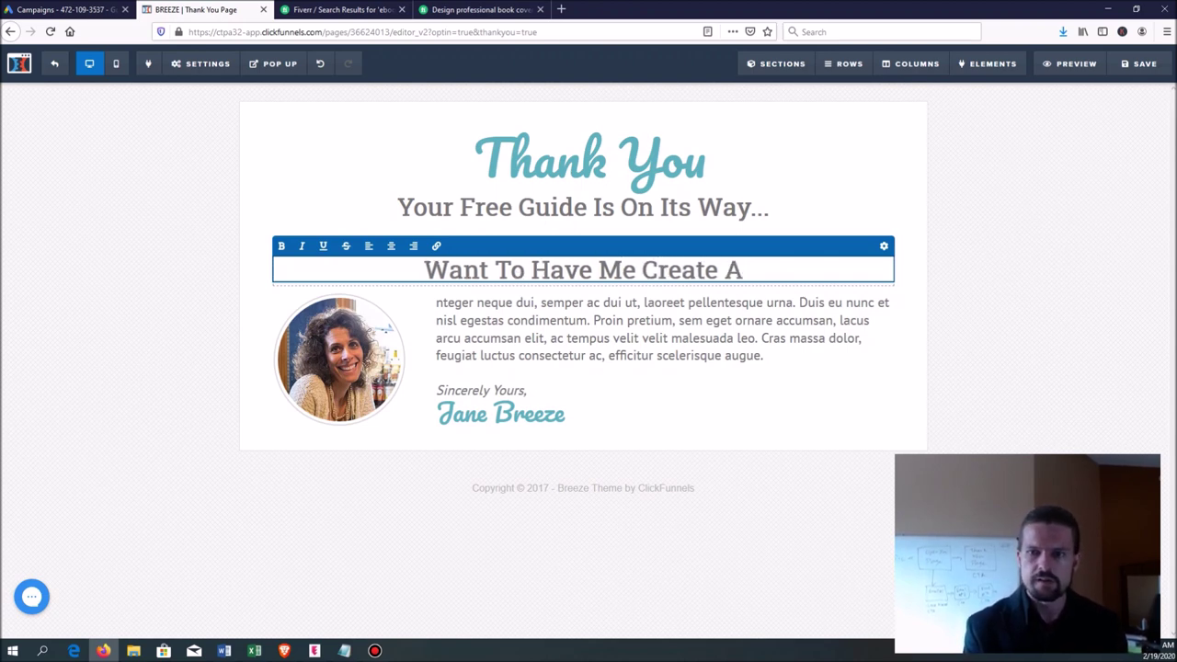
- Shorten the headline below the divider to "Want" and continue it with "Me To Create"
key("BackSpace")
key("BackSpace")
key("BackSpace")
key("BackSpace")
key("BackSpace")
key("BackSpace")
key("BackSpace")
key("BackSpace")
key("BackSpace")
key("BackSpace")
key("BackSpace")
key("BackSpace")
key("BackSpace")
key("BackSpace")
key("BackSpace")
key("BackSpace")
key("BackSpace")
key("BackSpace")
key("BackSpace")
key("BackSpace")
type("Me To Create")
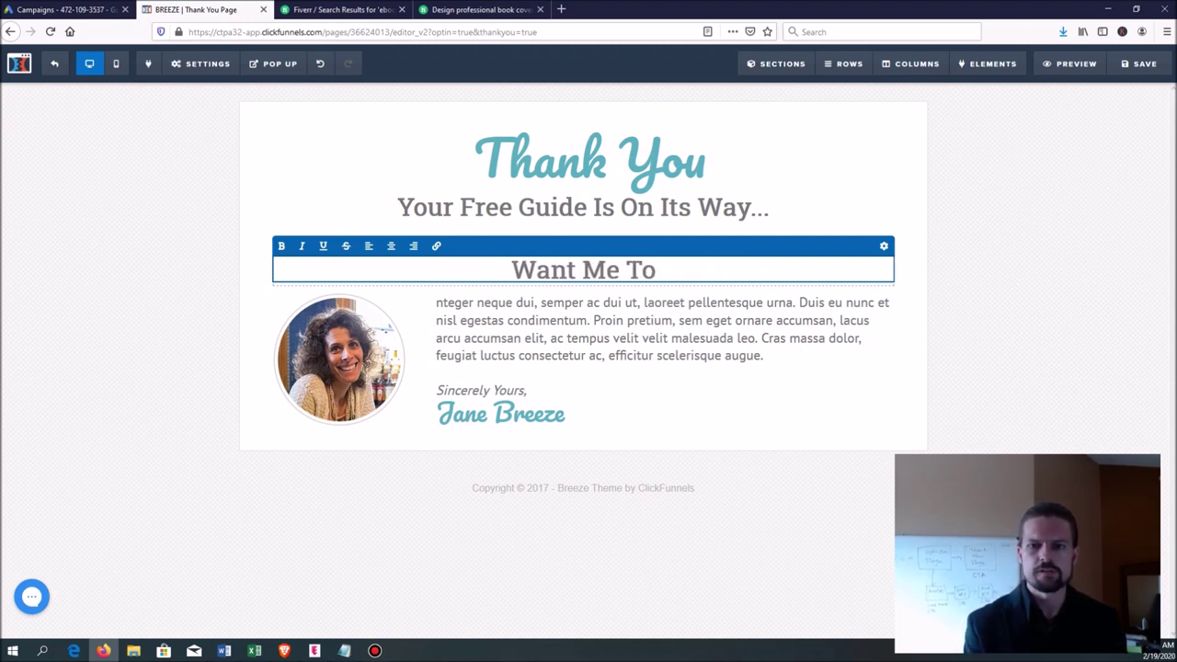
- Reword the headline below the divider to "Want Me To Look At Your Unique Skin To Create A Custom Skincare Plan Just For You?"
key("BackSpace")
key("BackSpace")
key("BackSpace")
key("BackSpace")
key("BackSpace")
key("BackSpace")
key("BackSpace")
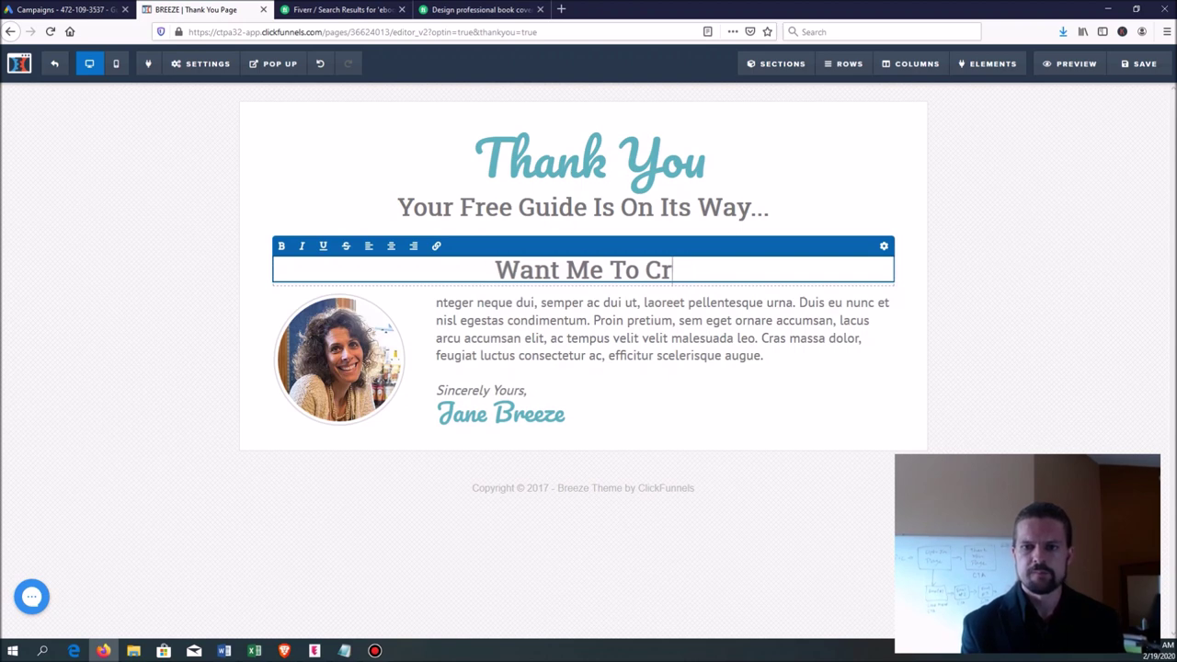
type("As")
key("BackSpace")
key("BackSpace")
type("Look At Y")
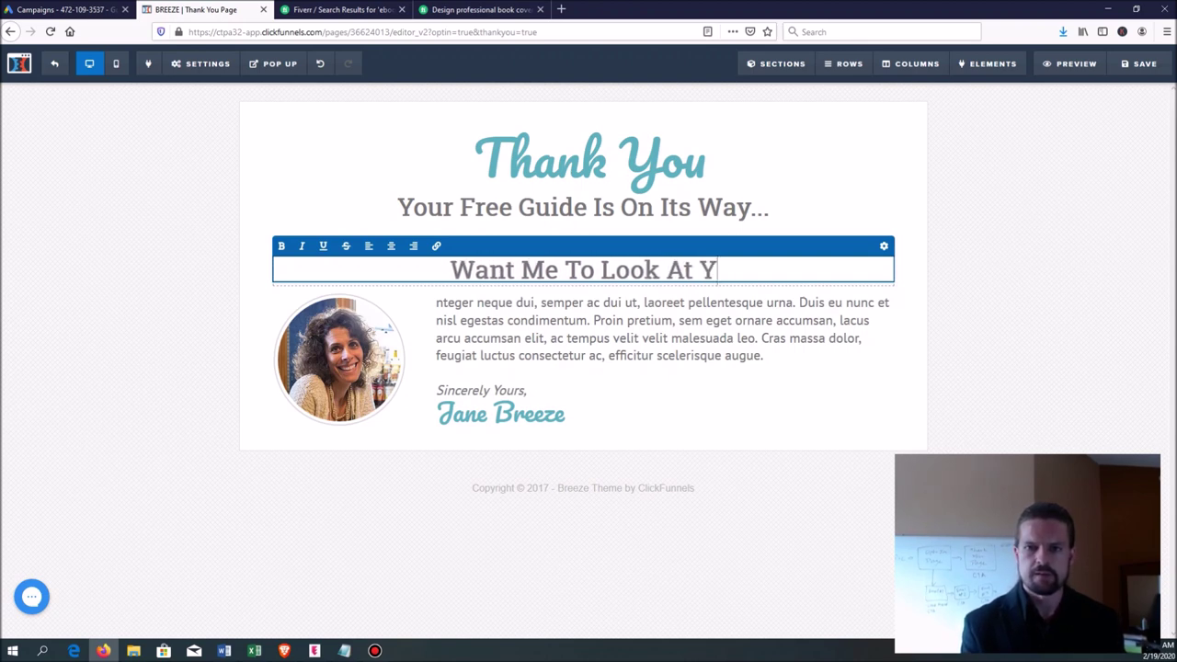
type("our Unique S")
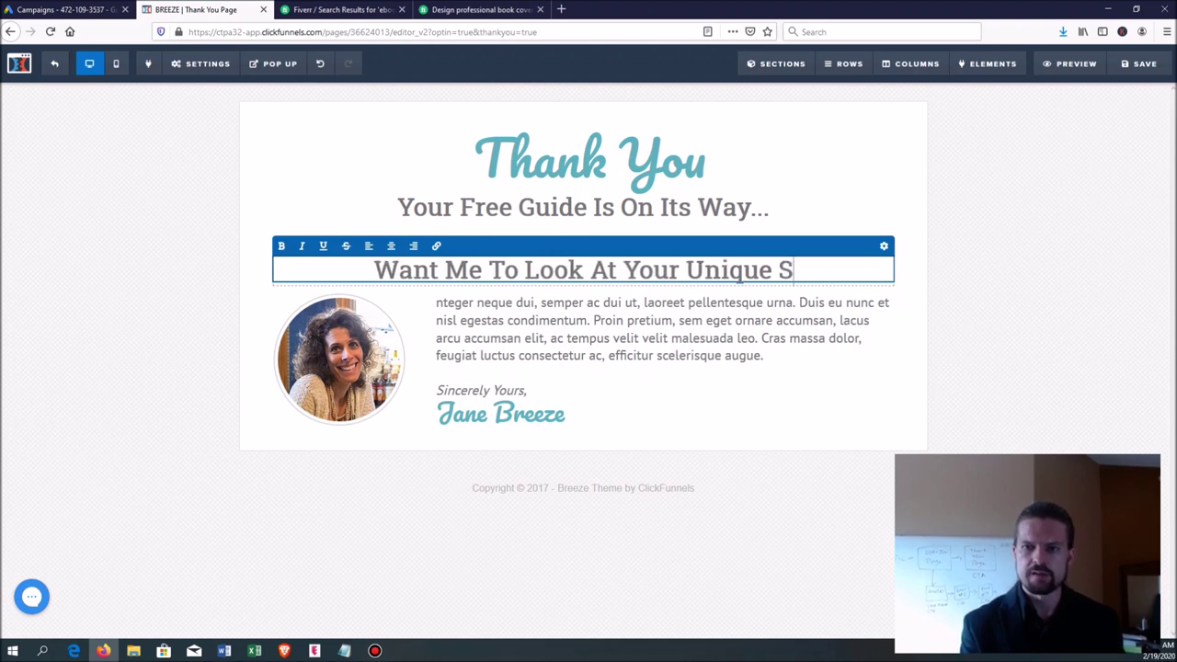
type("kin To Create A Custom")
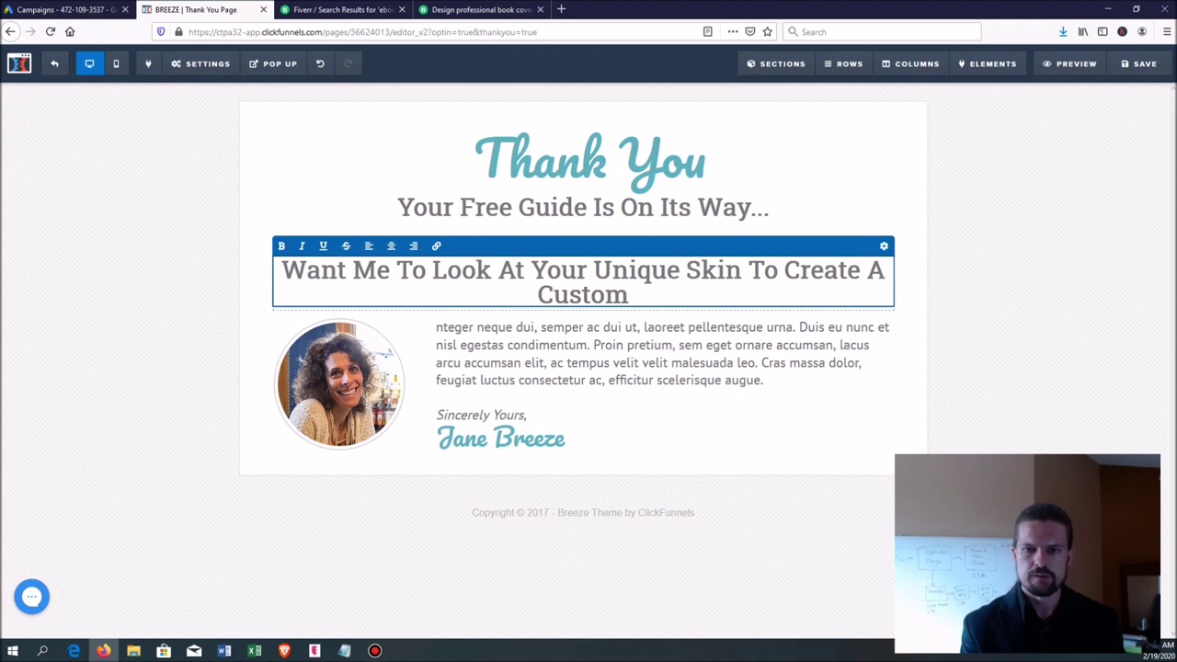
type(" Sk")
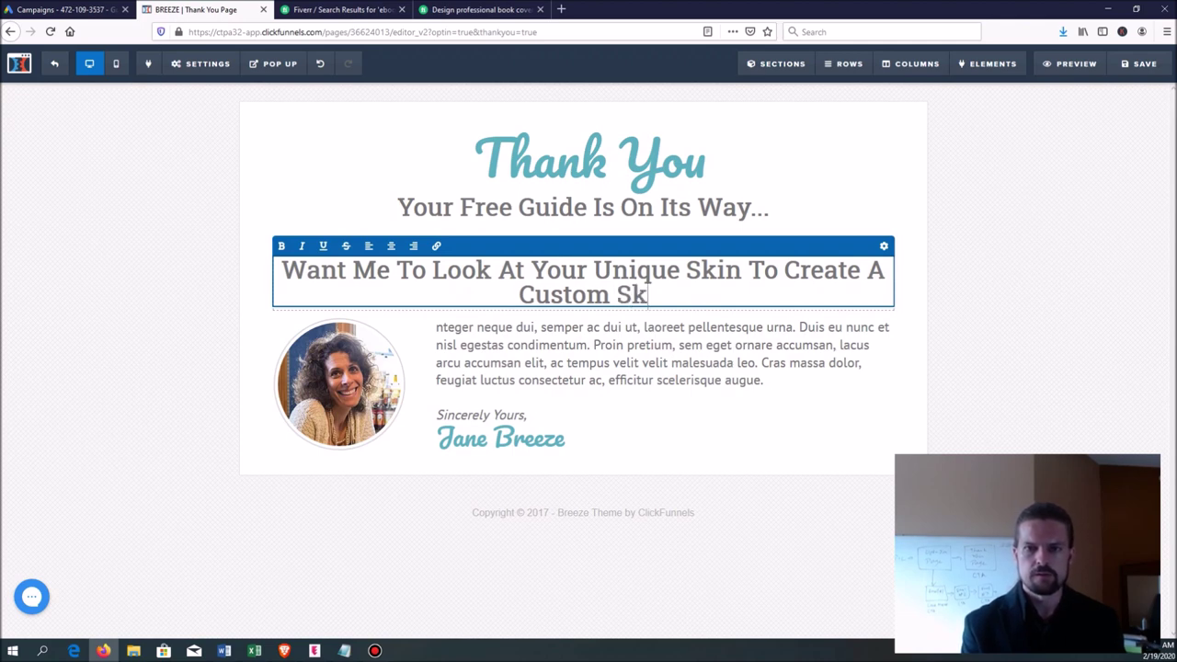
type("incare Plan Just For You?")
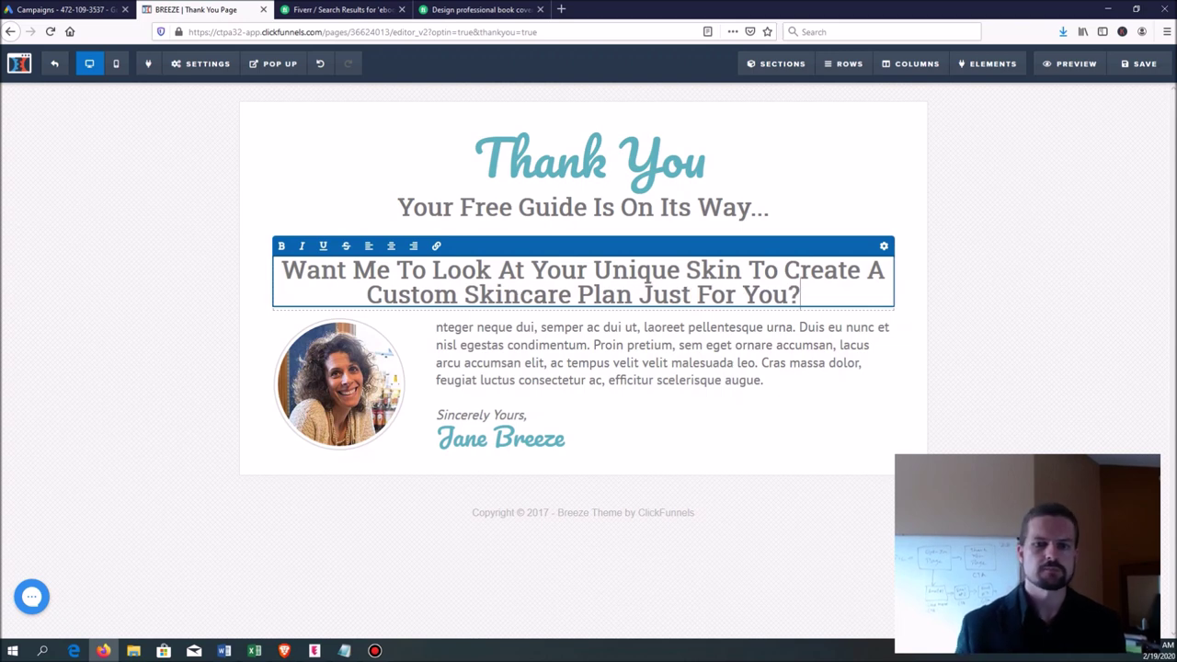
- Duplicate the paragraph beside the photo and place the copy directly below the custom skincare plan headline
left_click(420, 389)
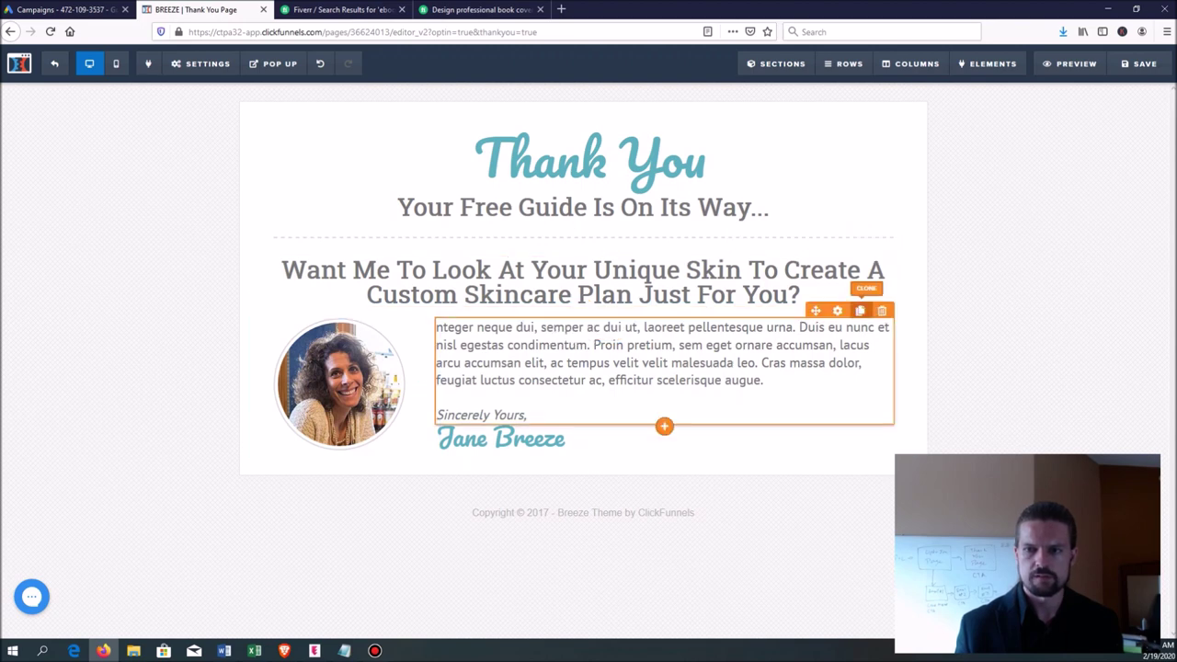
left_click(860, 311)
left_click_drag(816, 311, 589, 308)
- Replace all text in the copied paragraph with "There are as many skin types as there are people."
left_click(274, 367)
left_click_drag(365, 385, 277, 316)
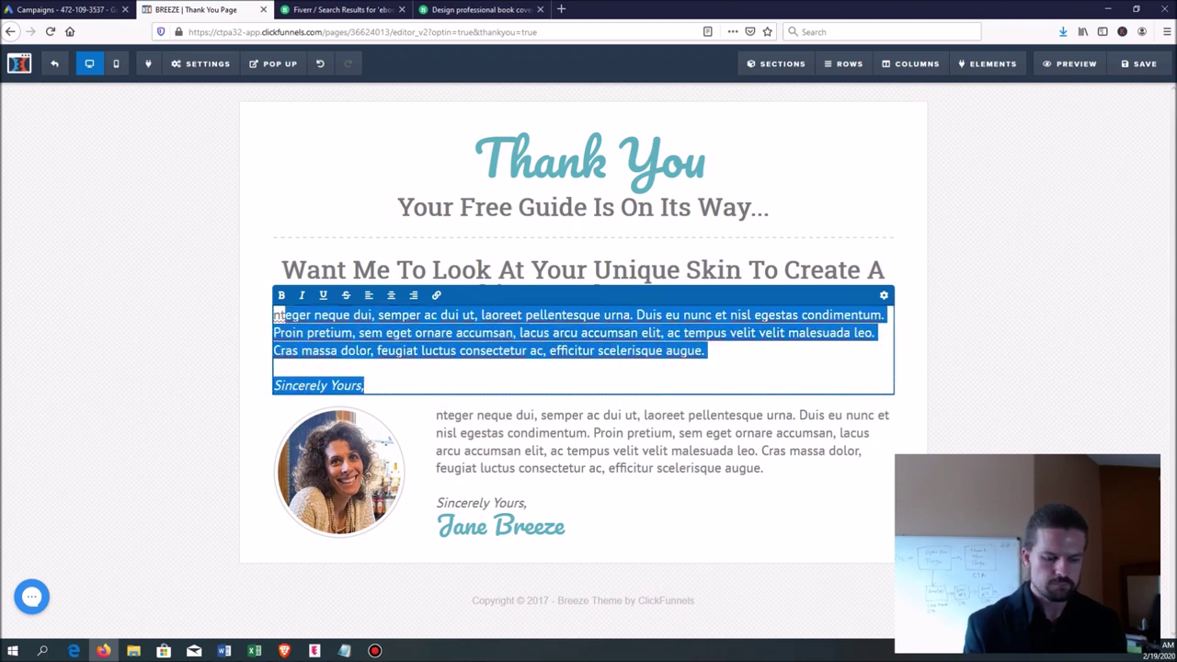
key("BackSpace")
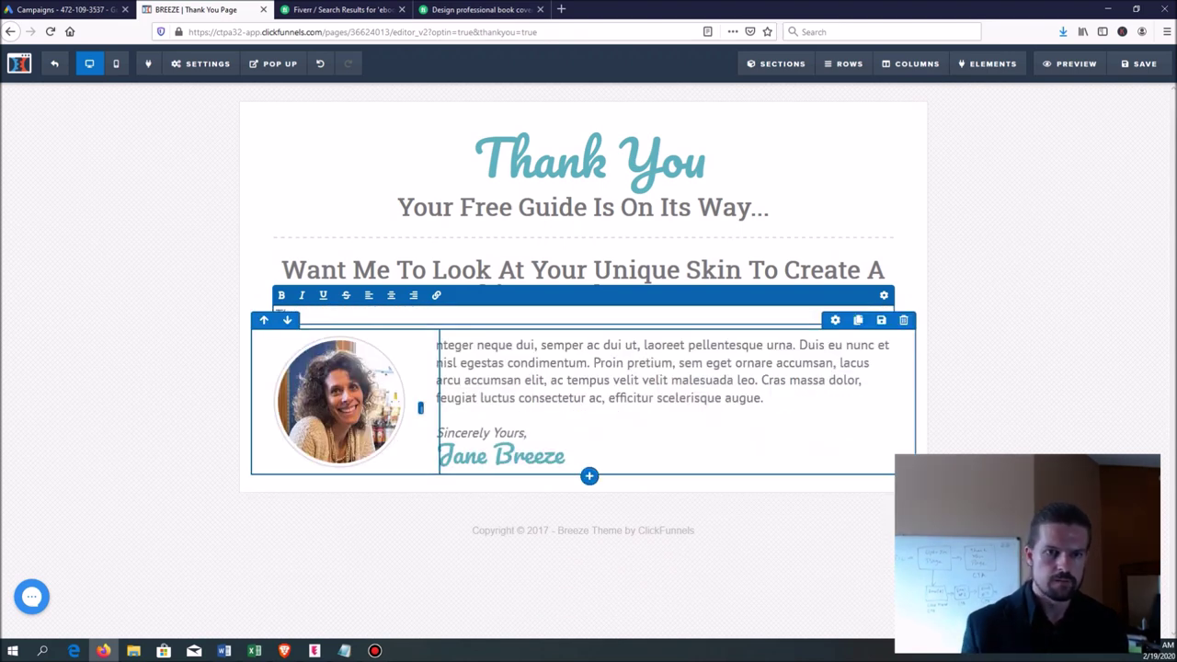
type("There")
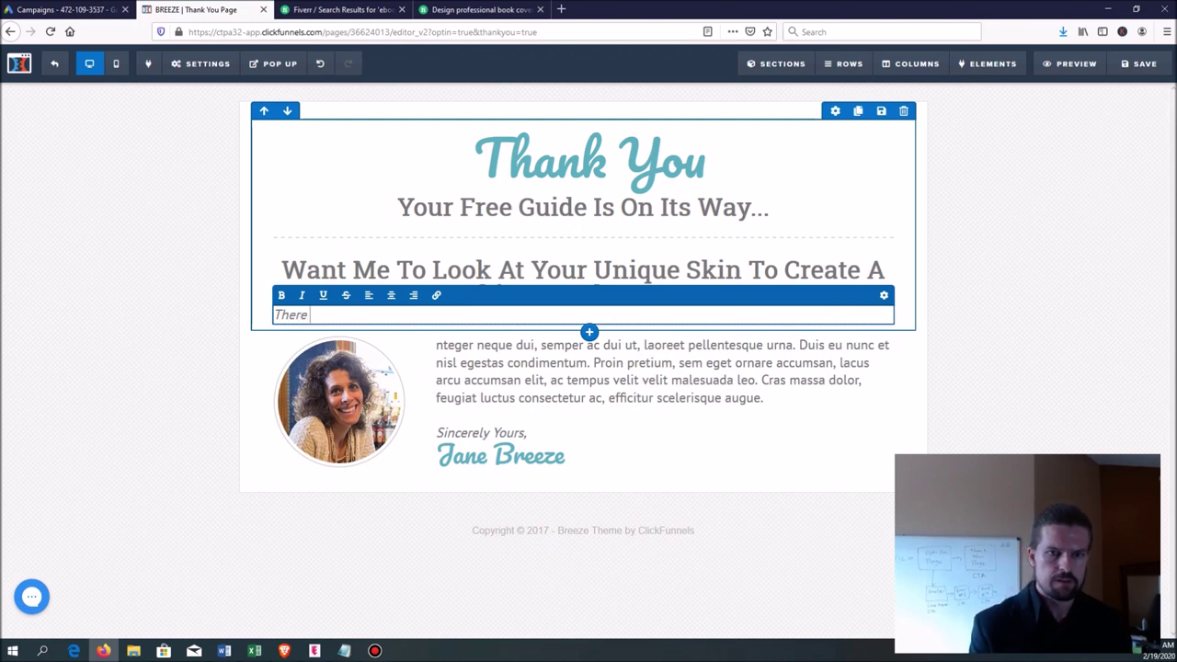
type(" are as many skin t")
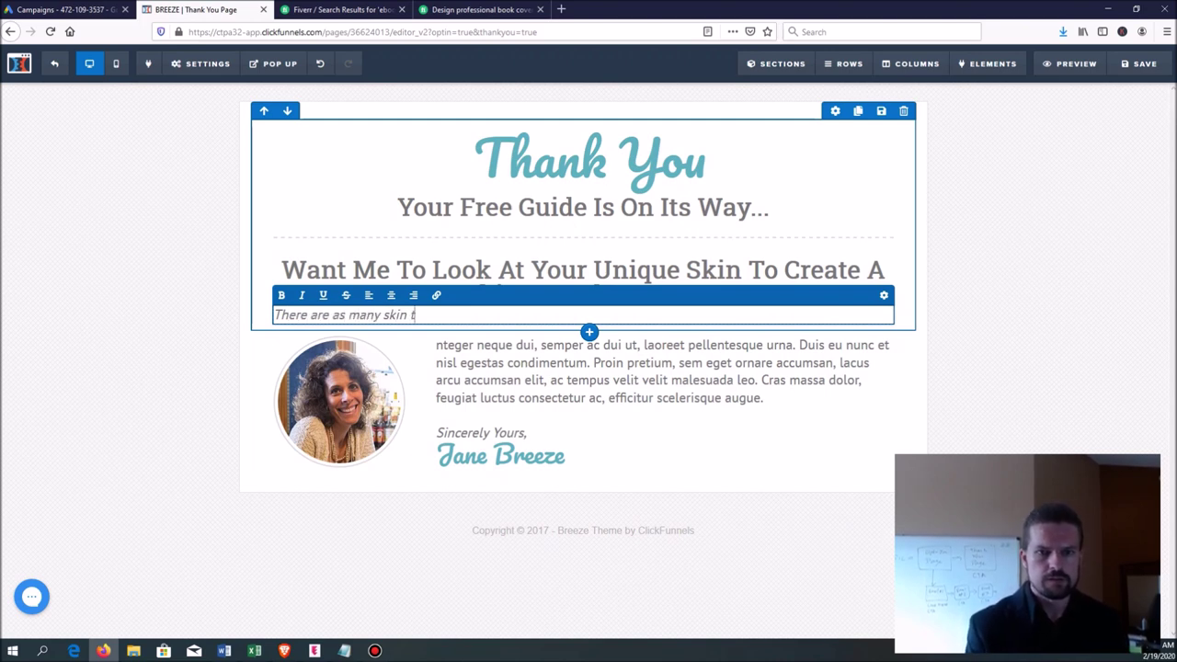
type("ypes as there are people.")
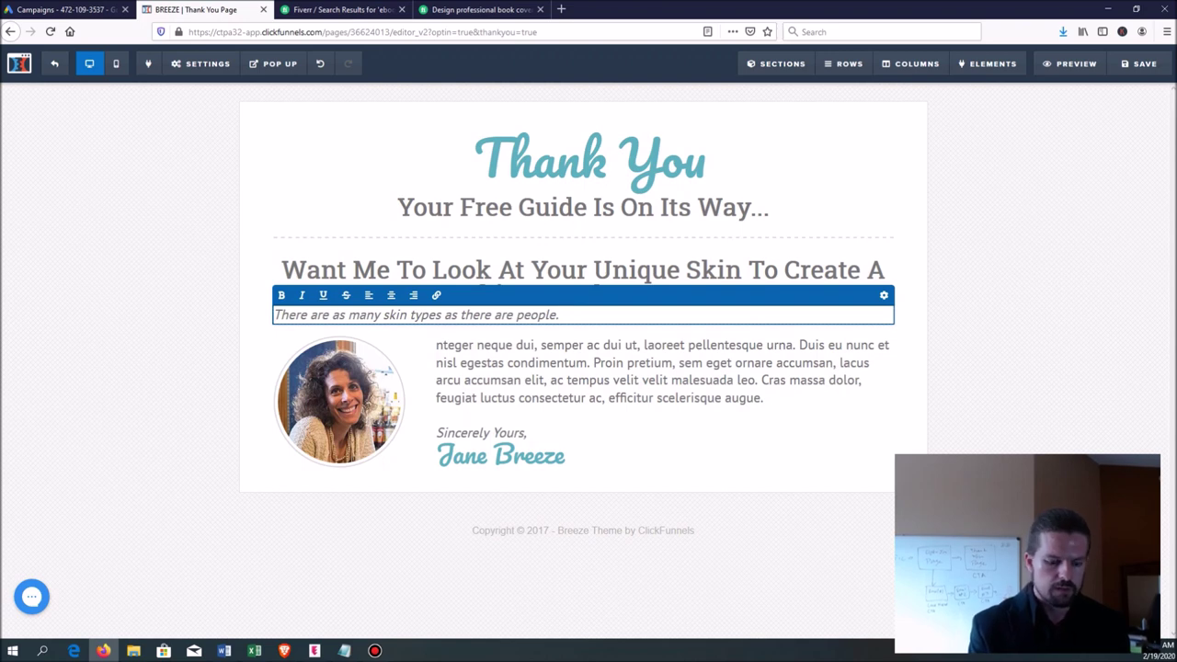
- Continue the paragraph with "If you want the best looking skin, you need a plan that is custom-tailored to your unique skin type."
type("If")
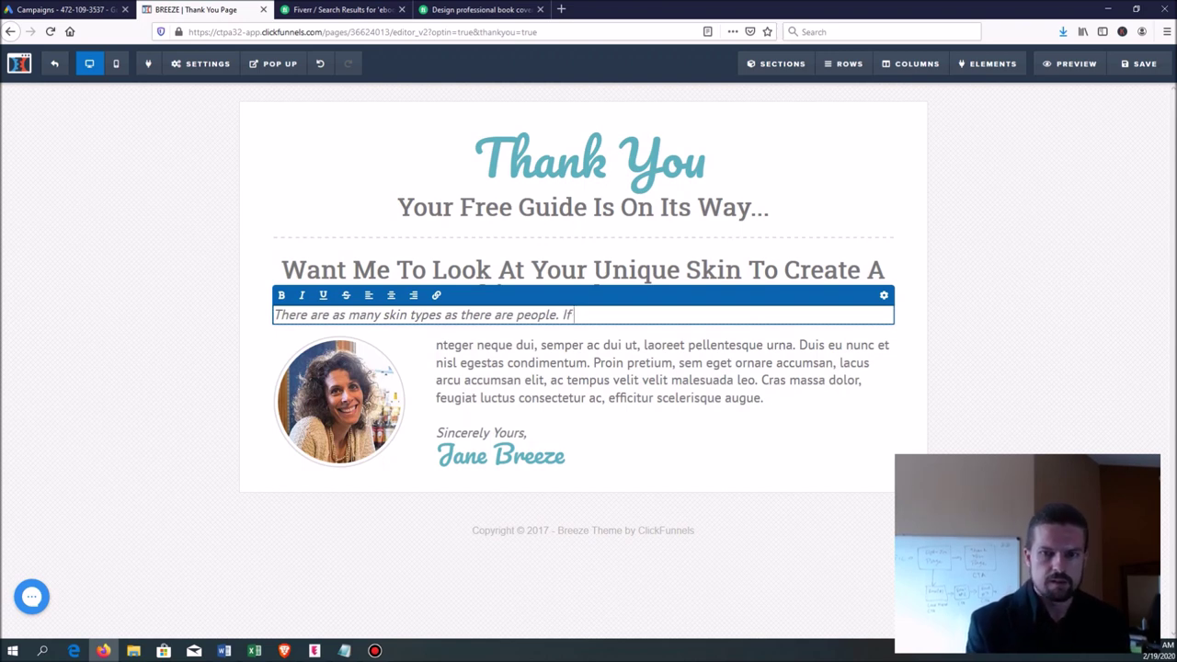
type(" you want the best")
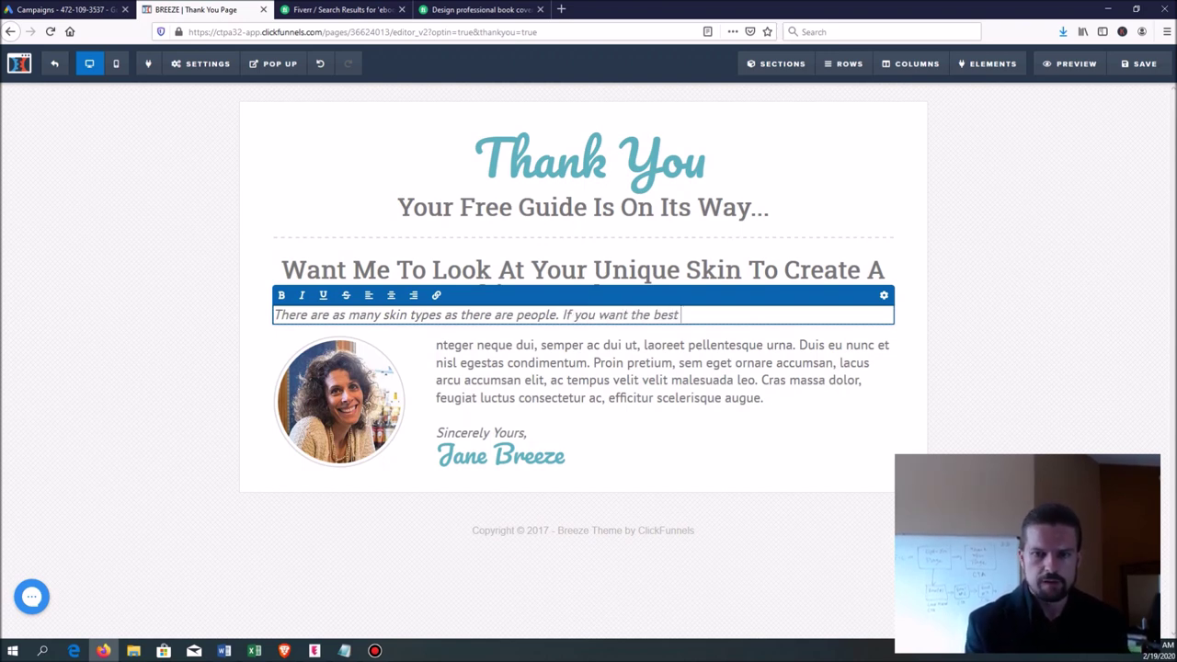
type(" looking skin, yo")
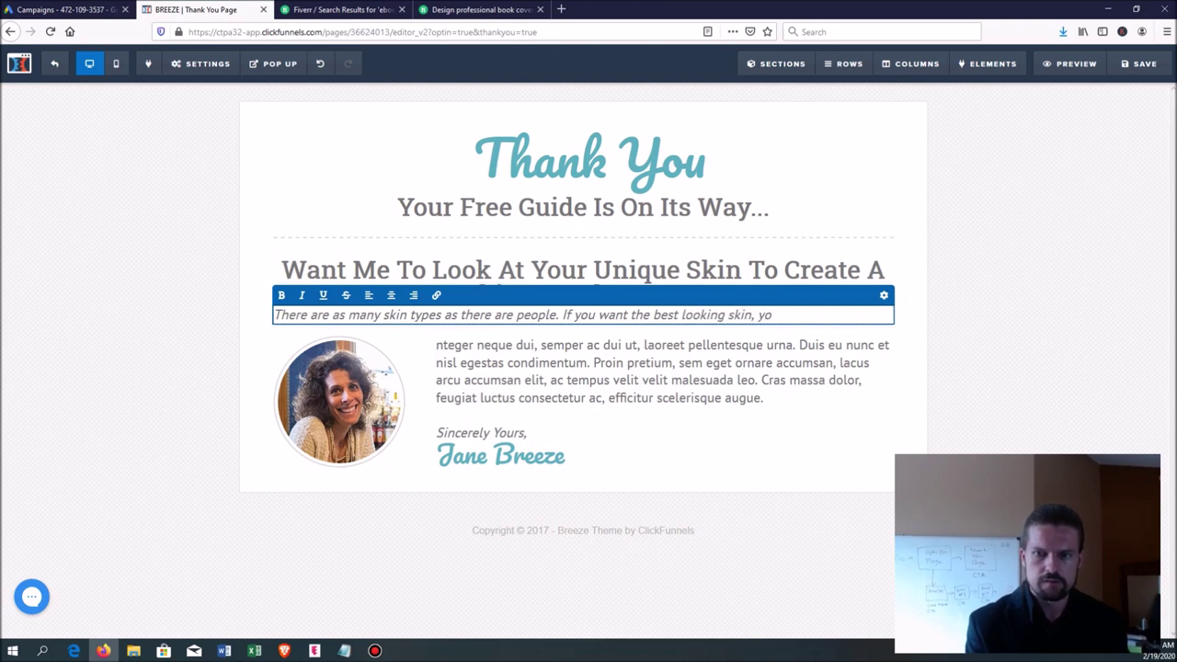
type("u need a plan that ")
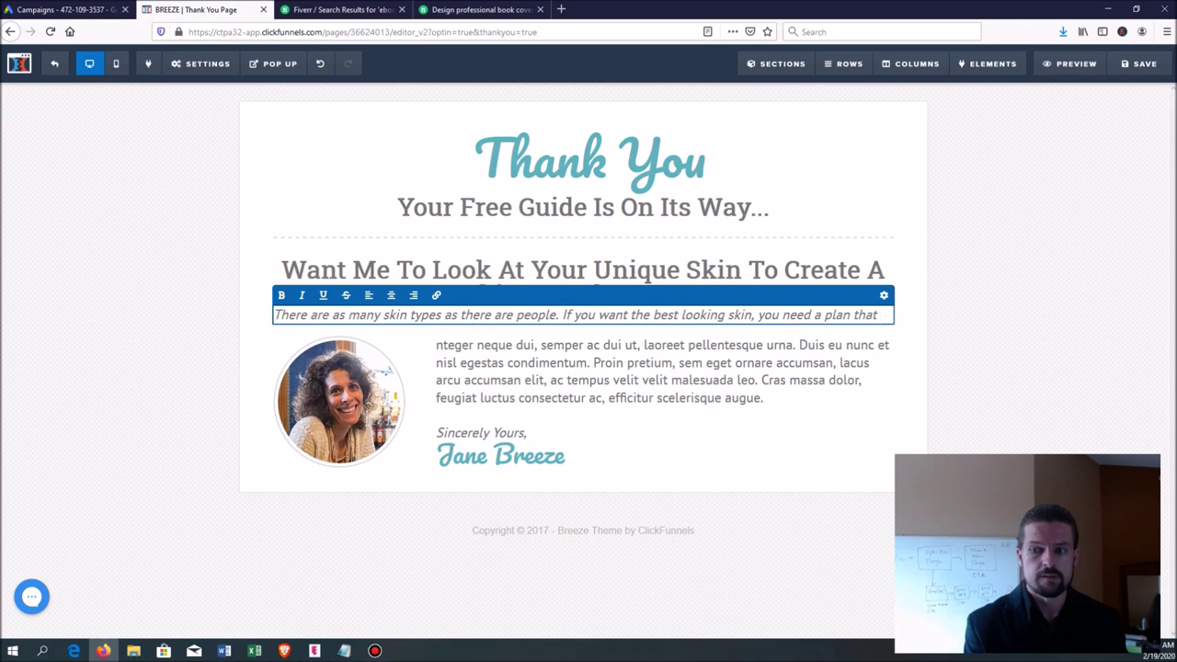
type("is custom")
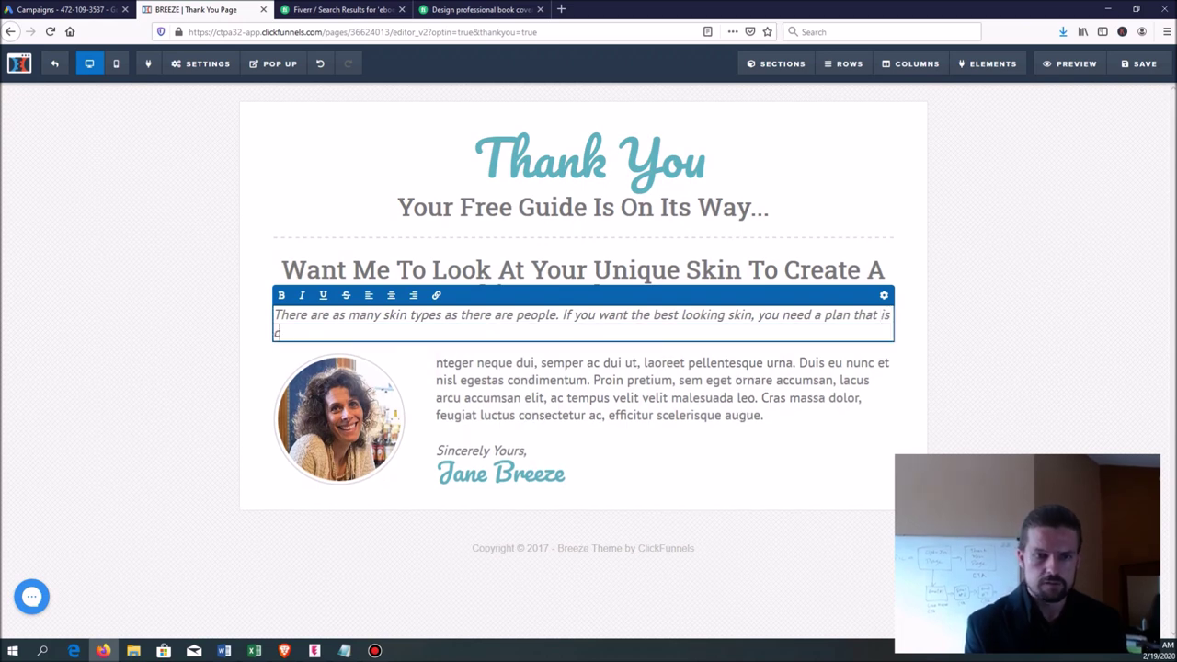
type("-tailored")
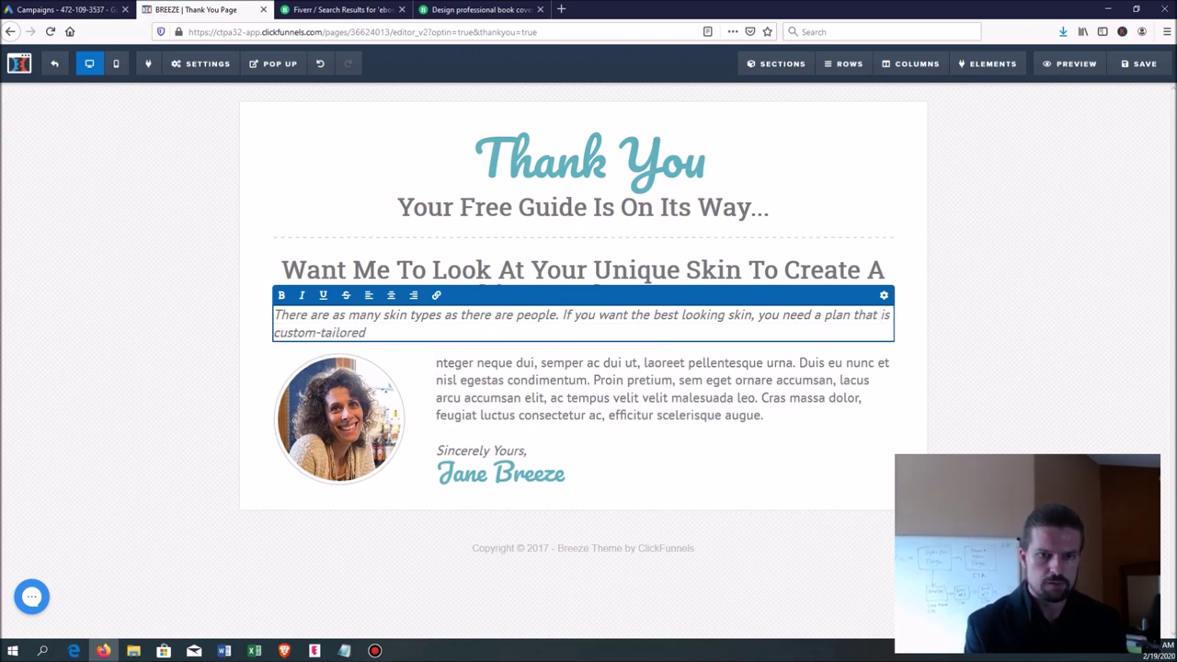
type(" to your unique sk")
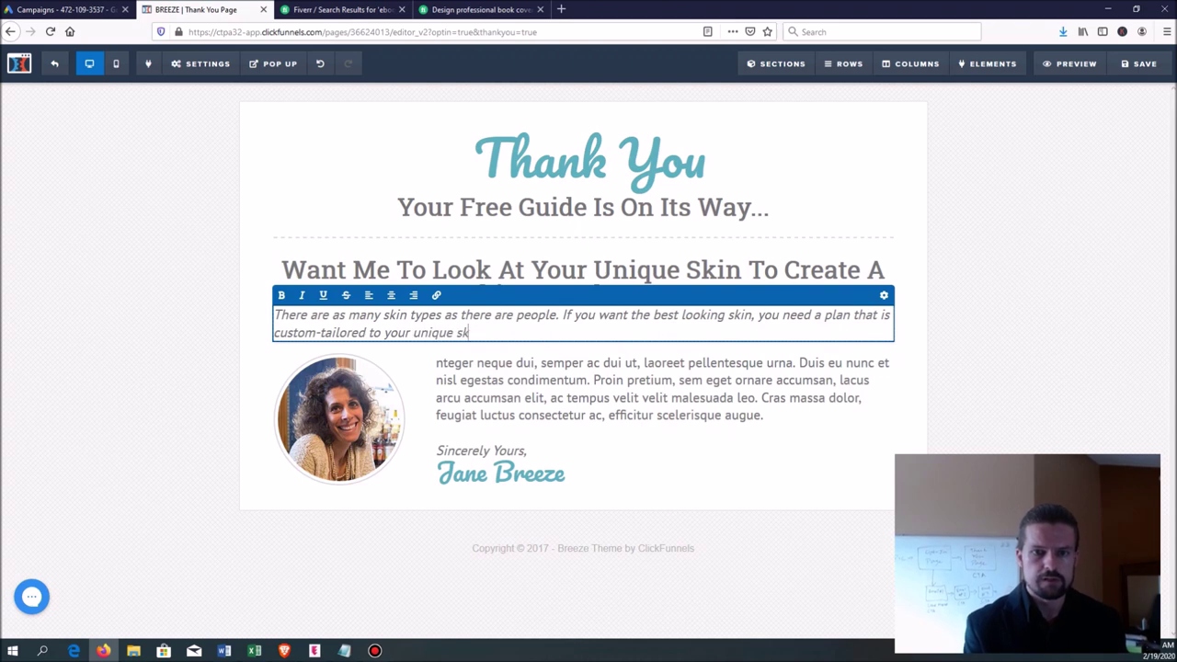
type("in type")
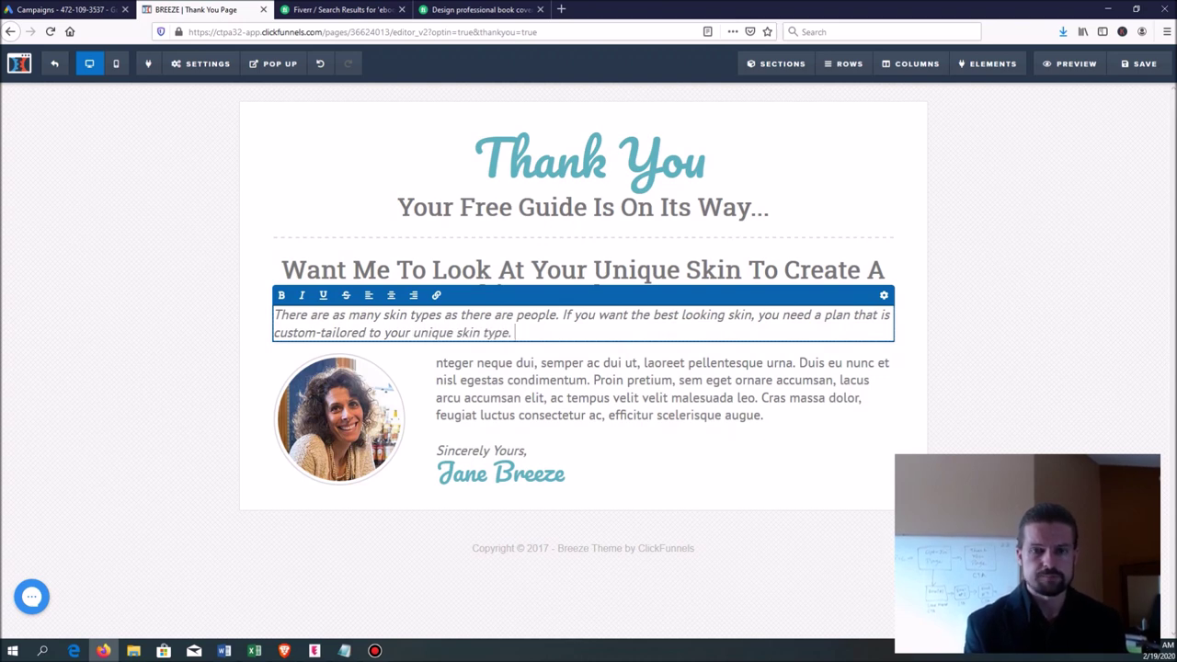
type(".")
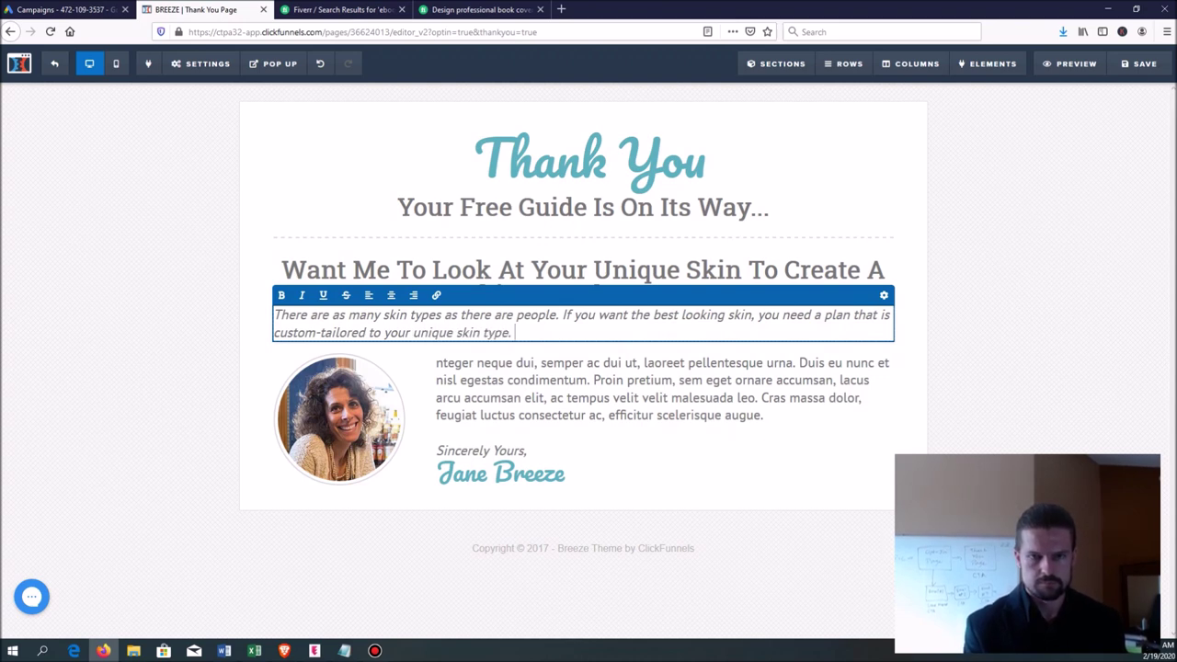
- Start a second paragraph after a blank line with the words "If you want me to take"
key("Return")
key("Return")
type("If you want me to tak")
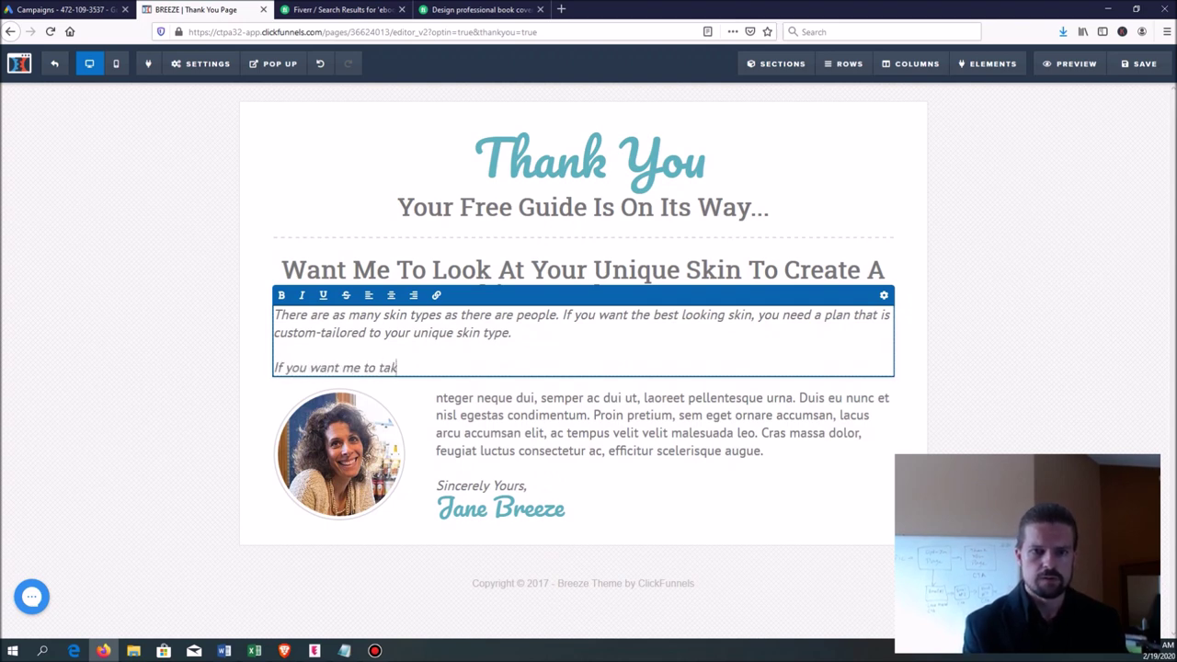
type("e a look at yo")
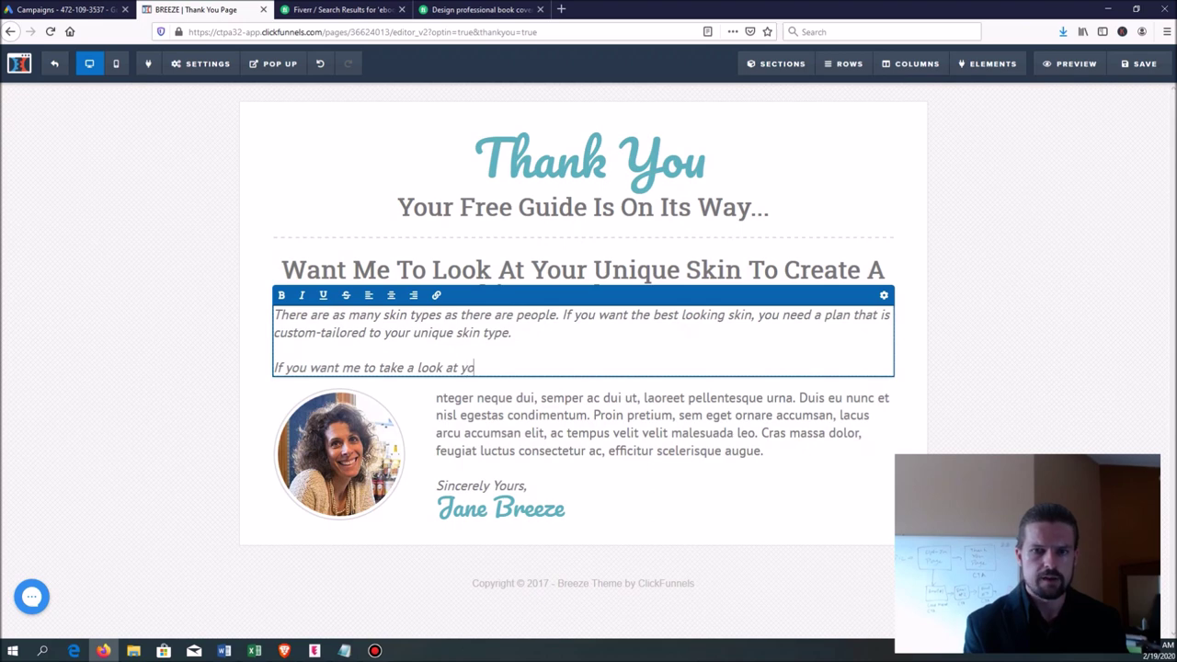
key("BackSpace")
key("BackSpace")
key("BackSpace")
key("BackSpace")
key("BackSpace")
key("BackSpace")
key("BackSpace")
key("BackSpace")
key("BackSpace")
key("BackSpace")
key("BackSpace")
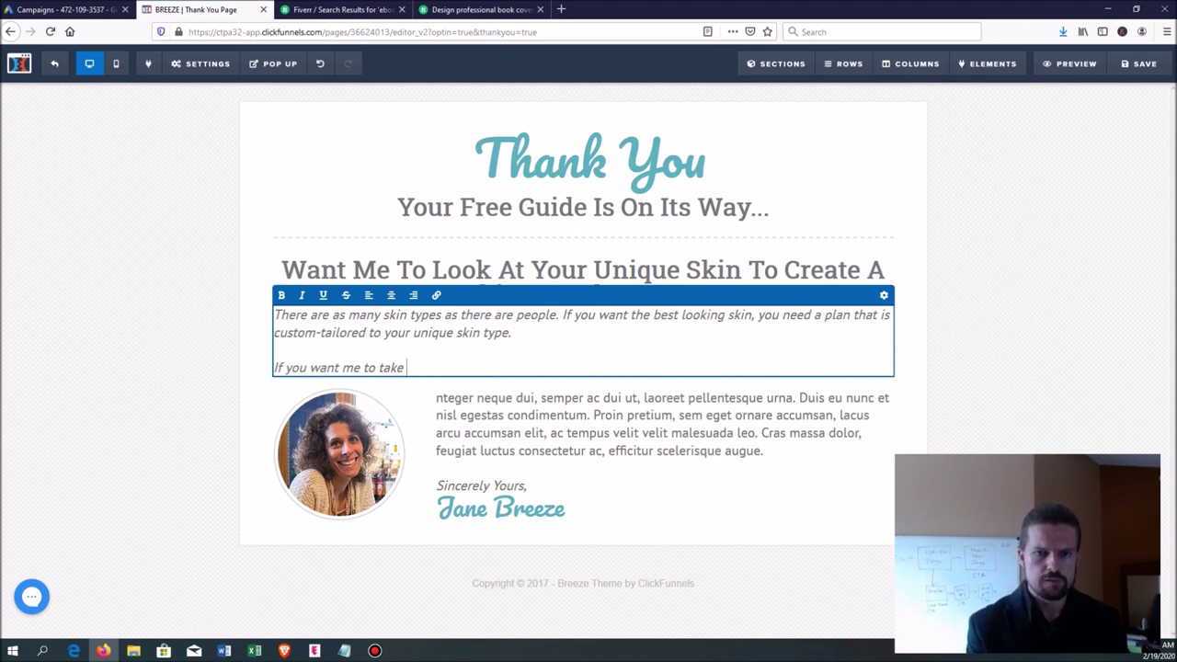
- Continue the second paragraph with "help you come up with a FREE skincare plan"
type("help you come up")
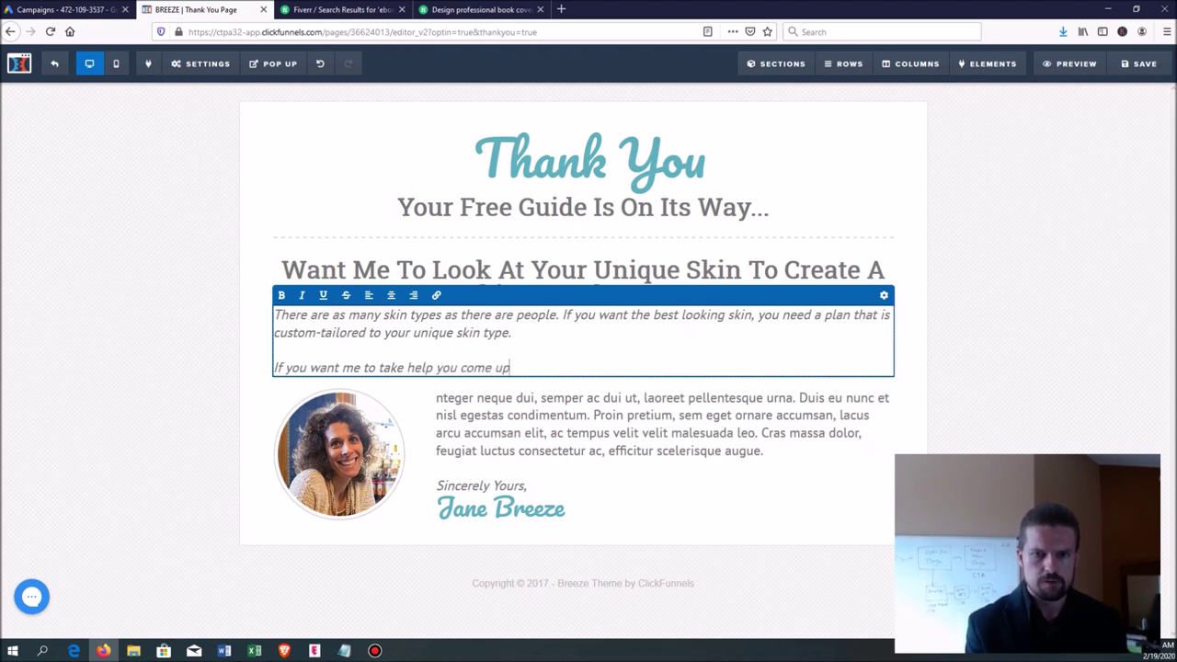
type(" wiht a")
key("BackSpace")
key("BackSpace")
key("BackSpace")
key("BackSpace")
key("BackSpace")
type("ith")
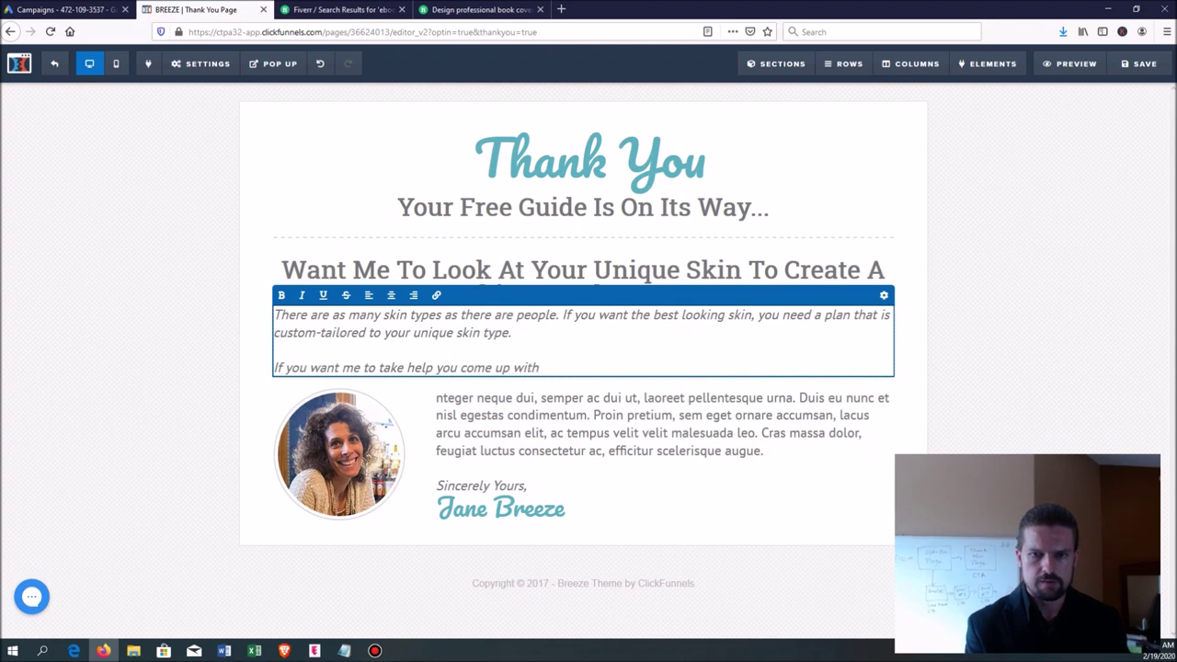
type(" a FREE")
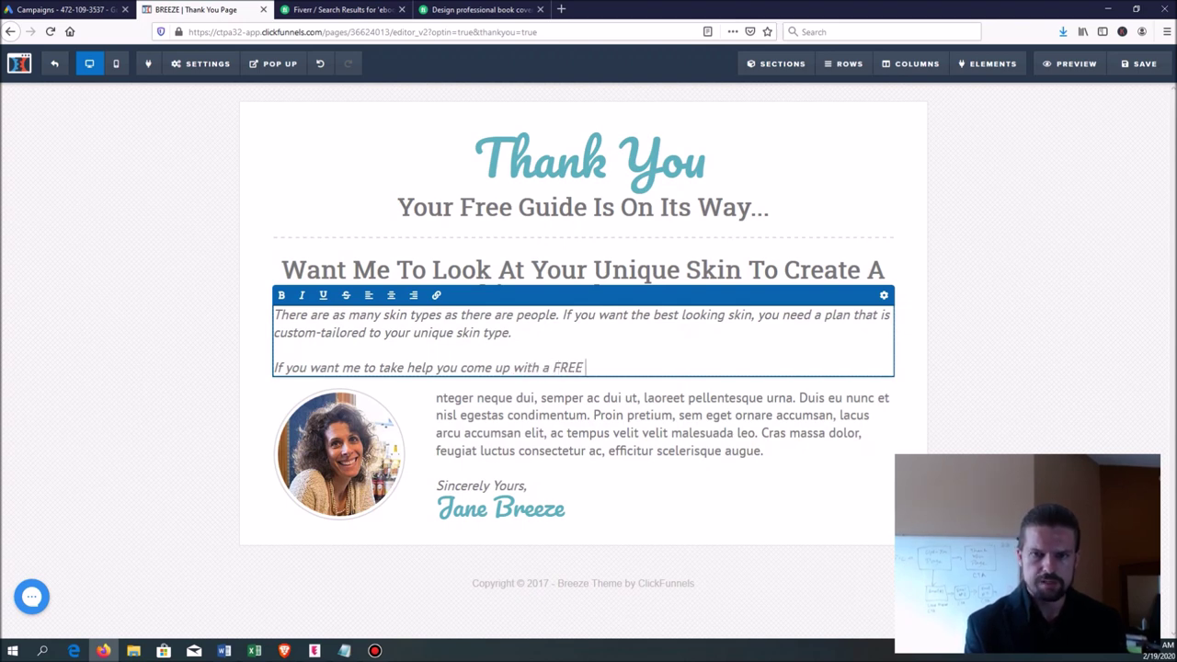
type(" skincare plan")
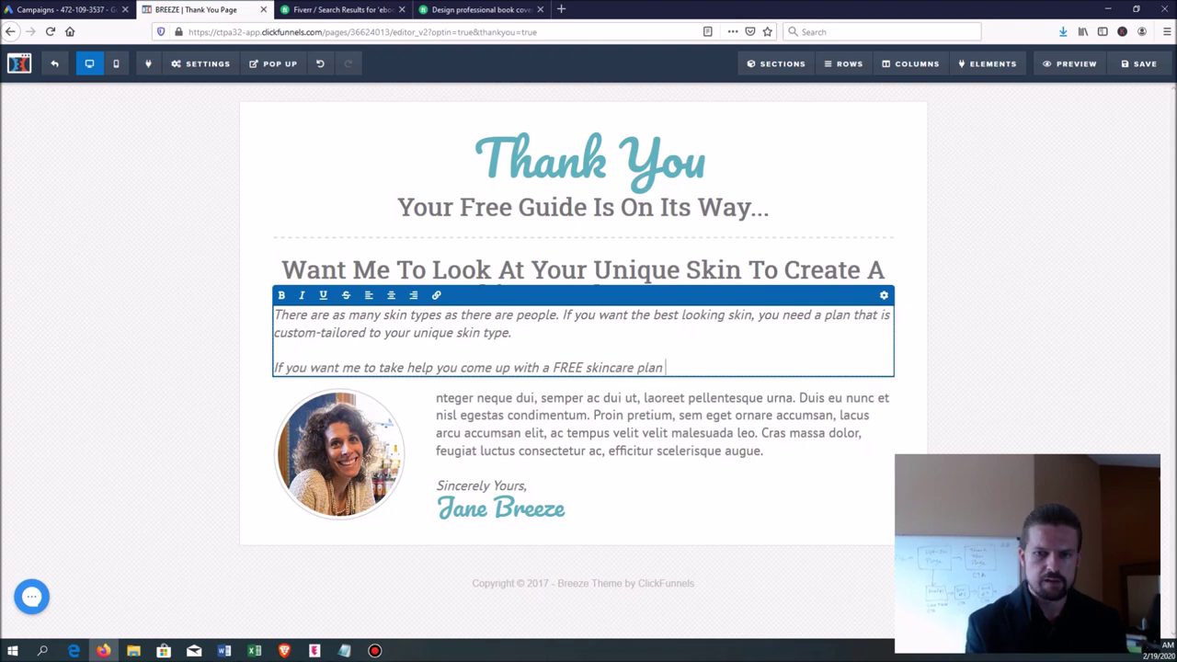
- Continue the second paragraph with "to shave 10 years off your appearance and give you a boatload of new confidence,"
type(" to shave 10 years off")
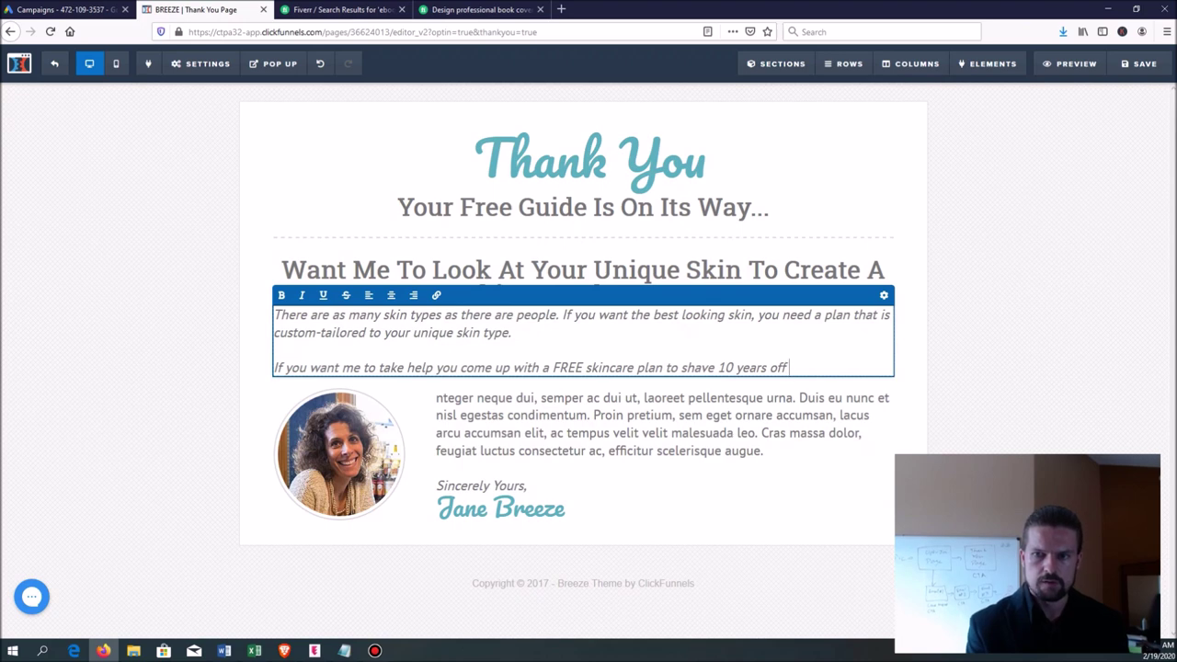
type(" your appearance")
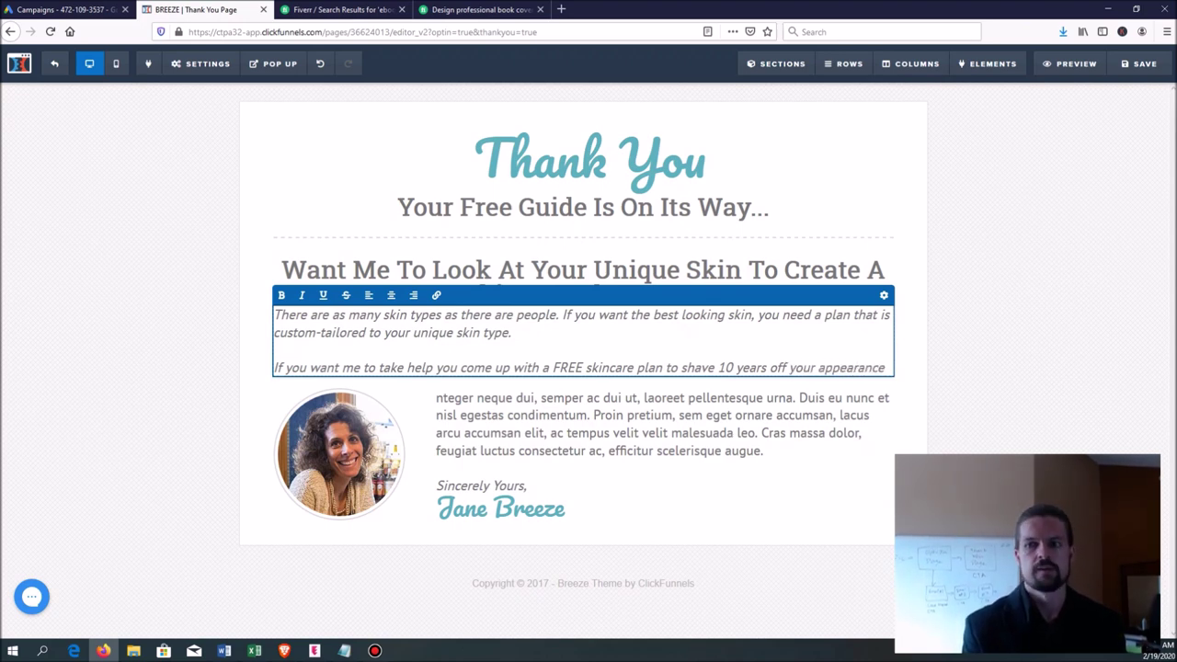
type(" and give you")
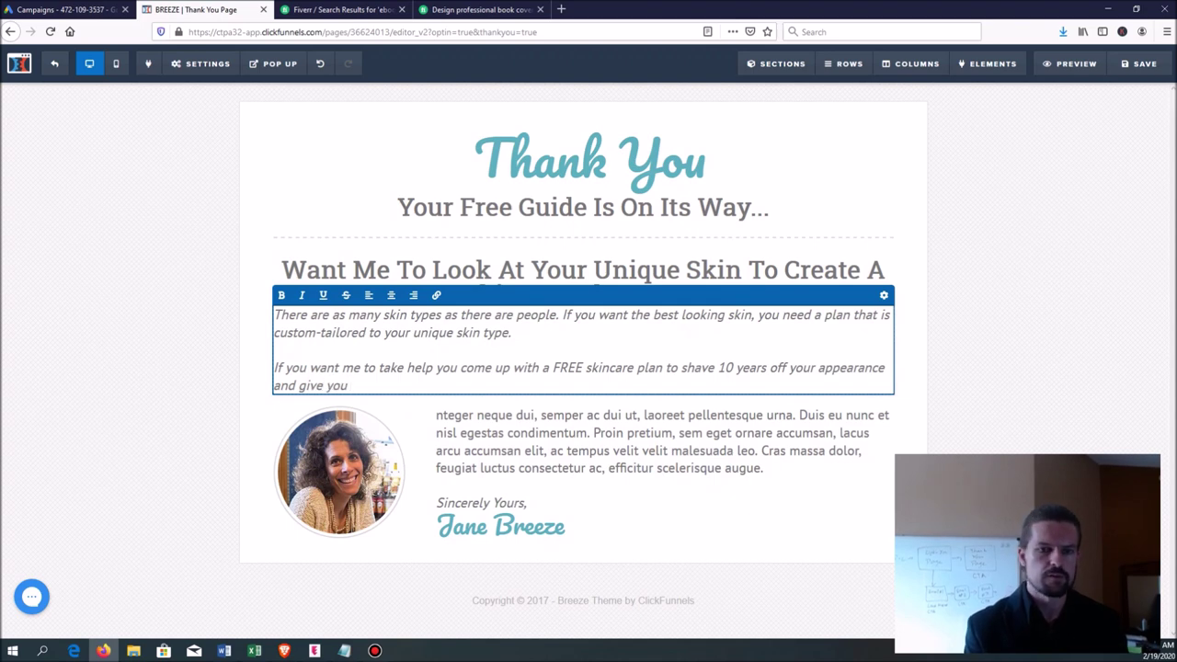
type(" a boat")
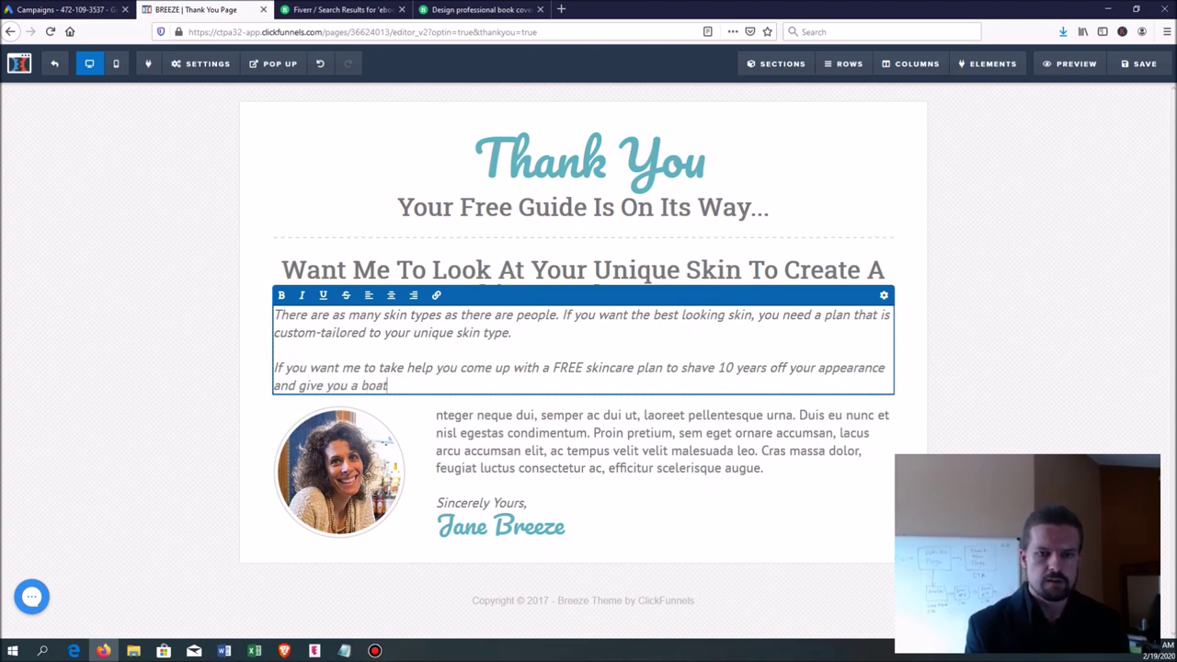
type("load of new confidence,")
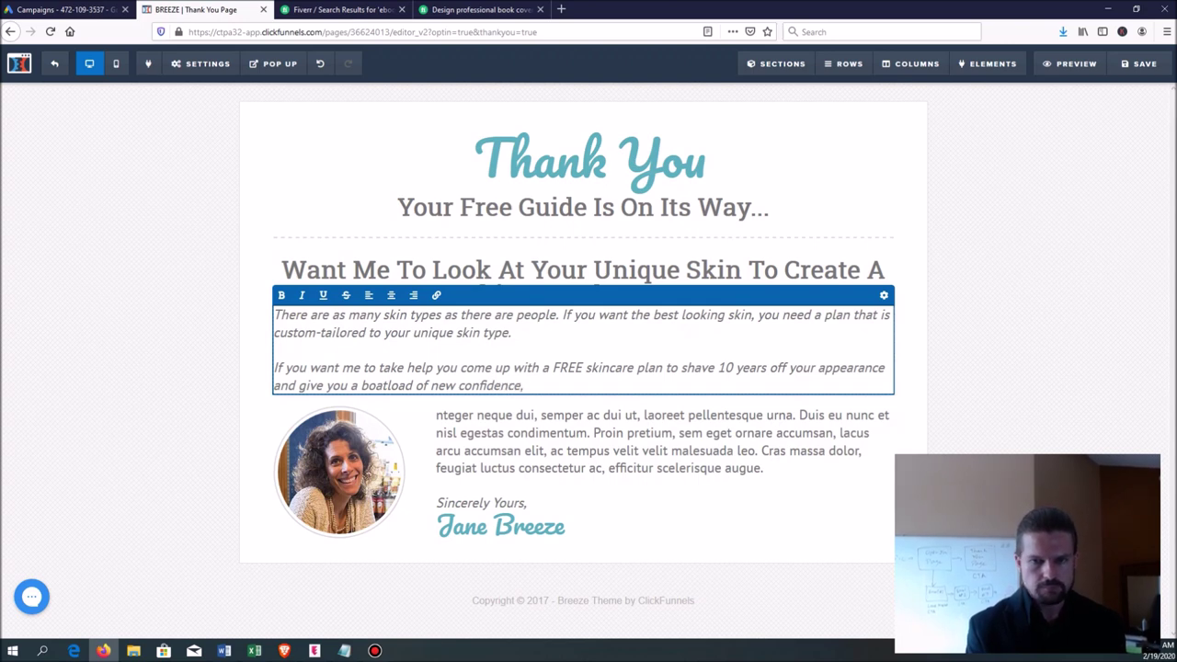
- Finish the second paragraph with "give me a call today to schedule your free appointment."
type(" give me a call today")
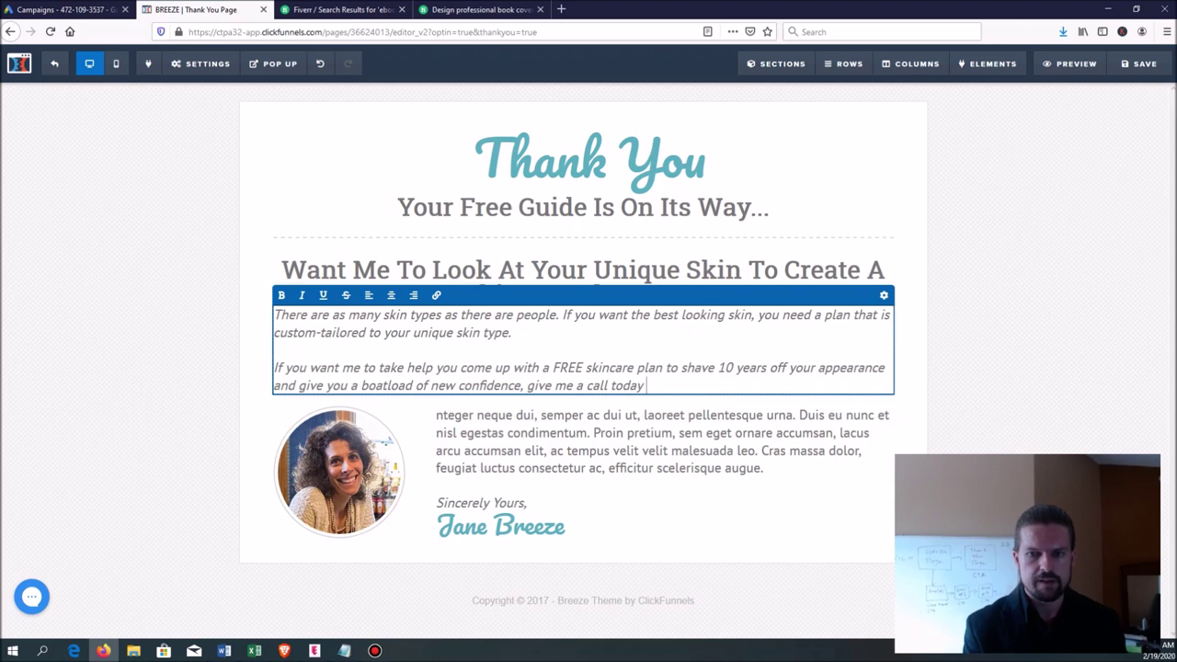
type(" to schedule your f")
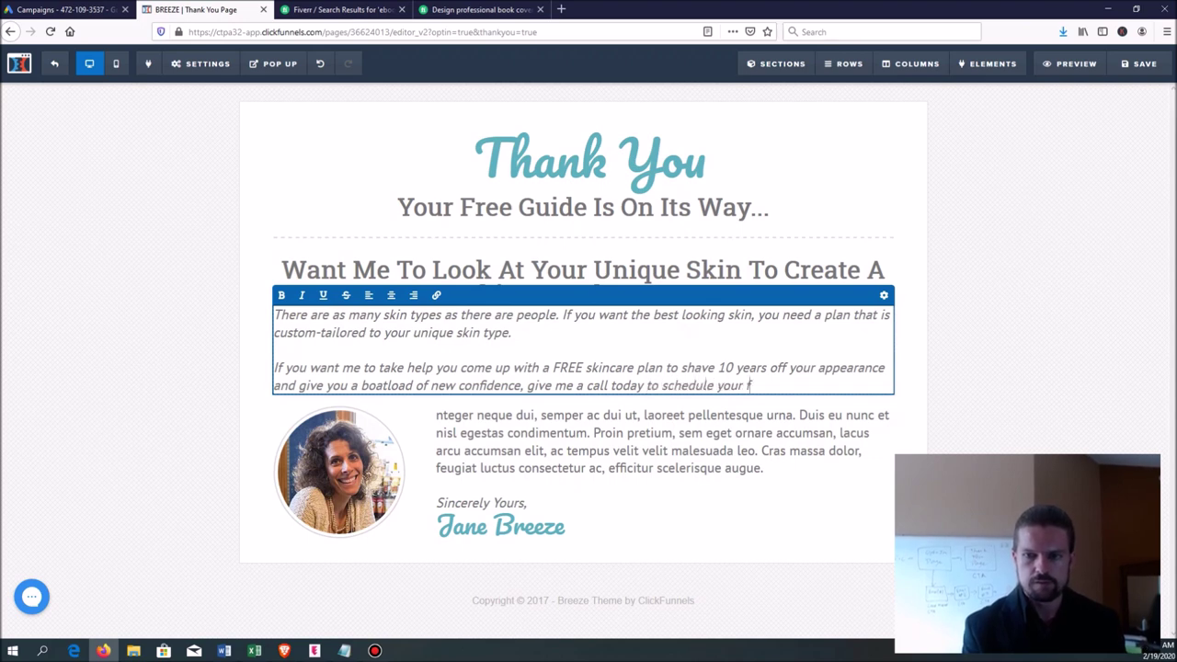
type("ree appointment.")
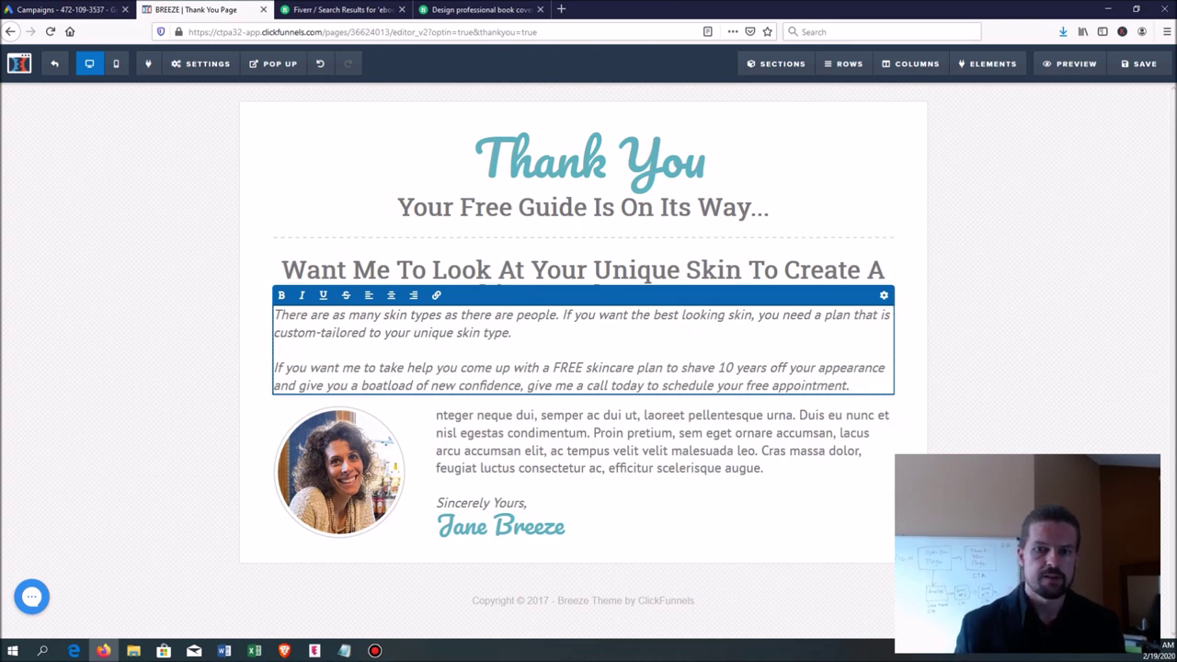
- Duplicate the "Want Me To Look At Your Unique Skin" headline and move the copy below the skincare plan paragraphs
left_click(588, 404)
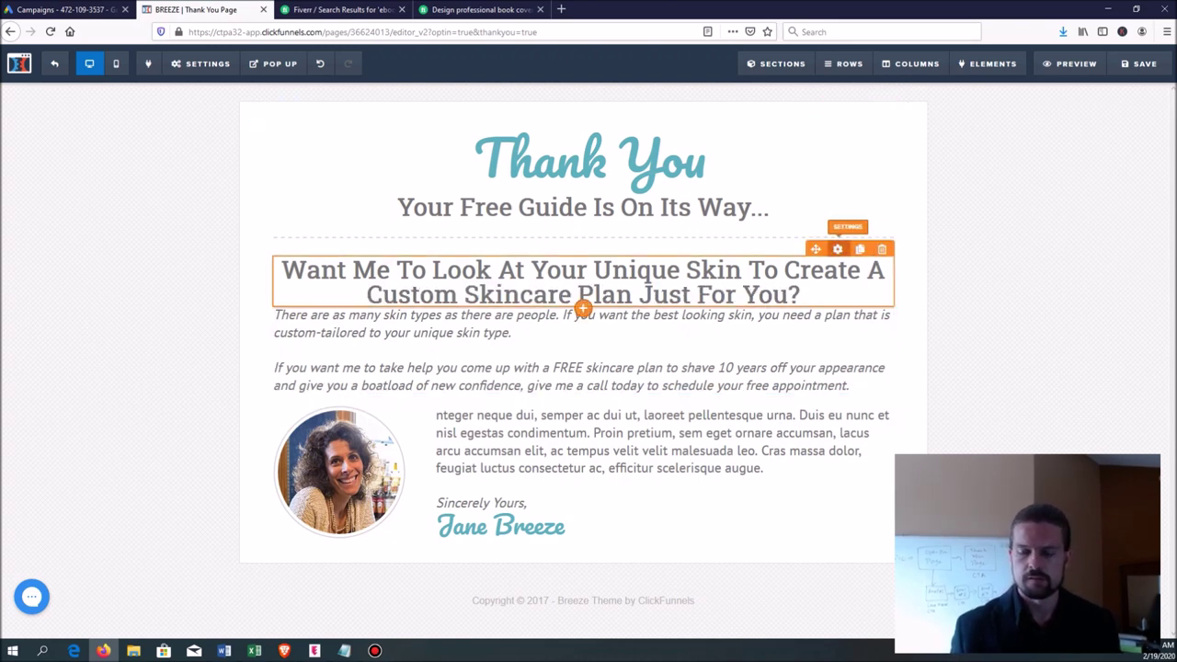
scroll(583, 285, "down", 1)
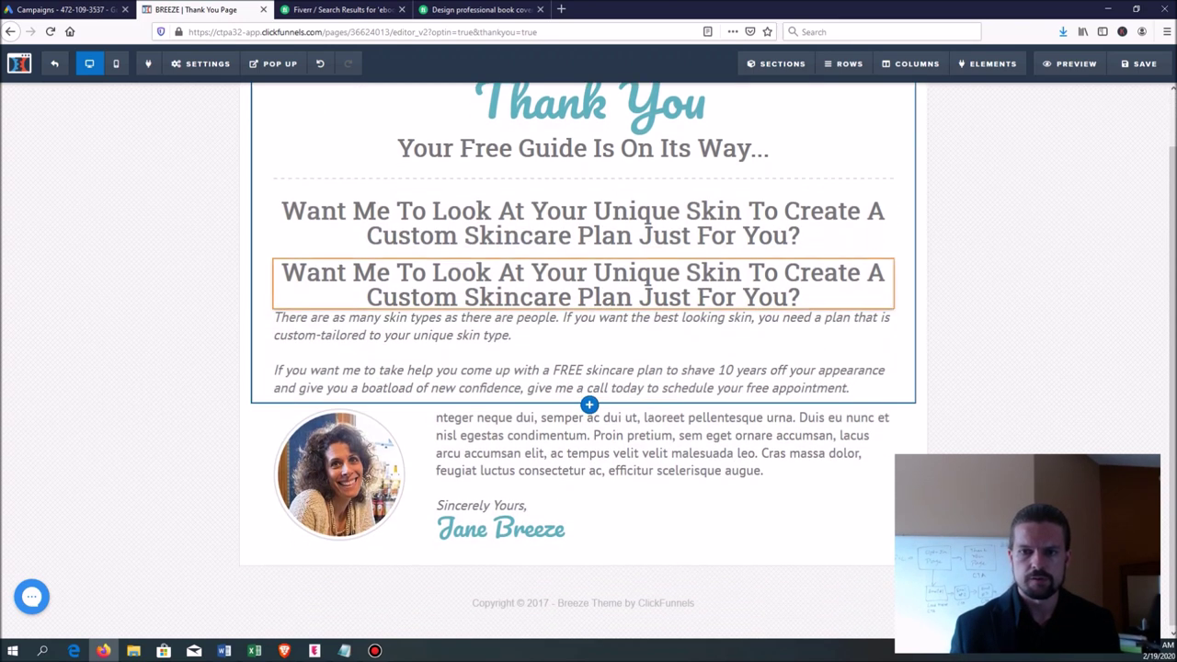
left_click_drag(583, 368, 583, 377)
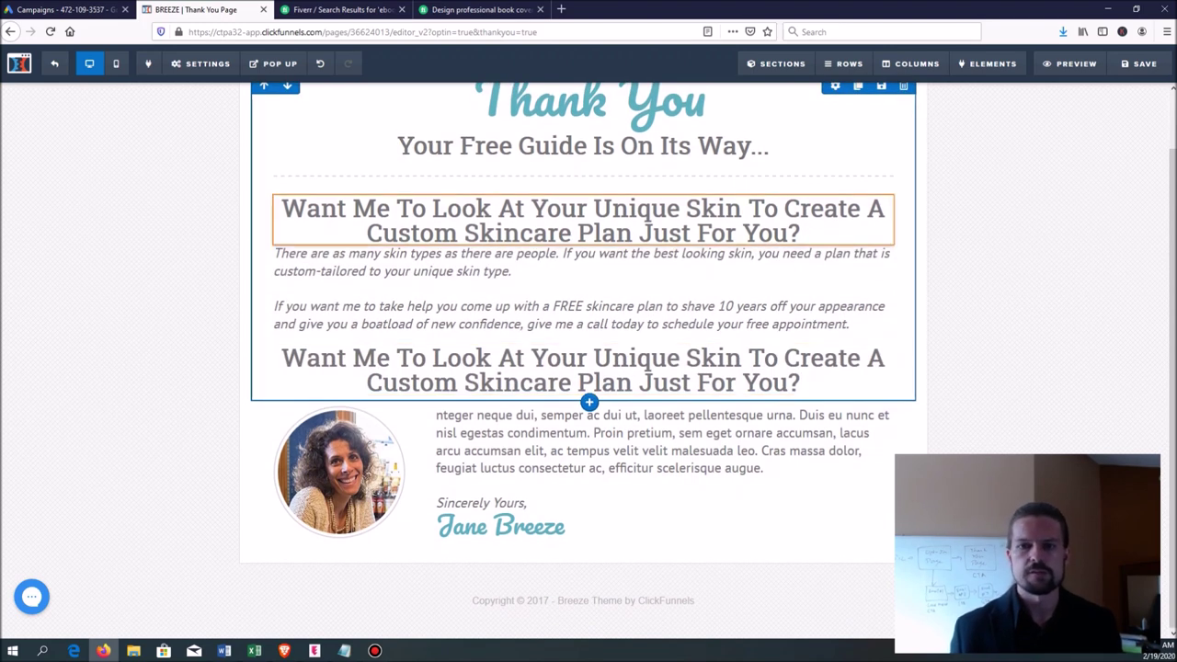
- Insert a blank line before "There are as many skin types" to separate the text from the headline above
left_click(274, 253)
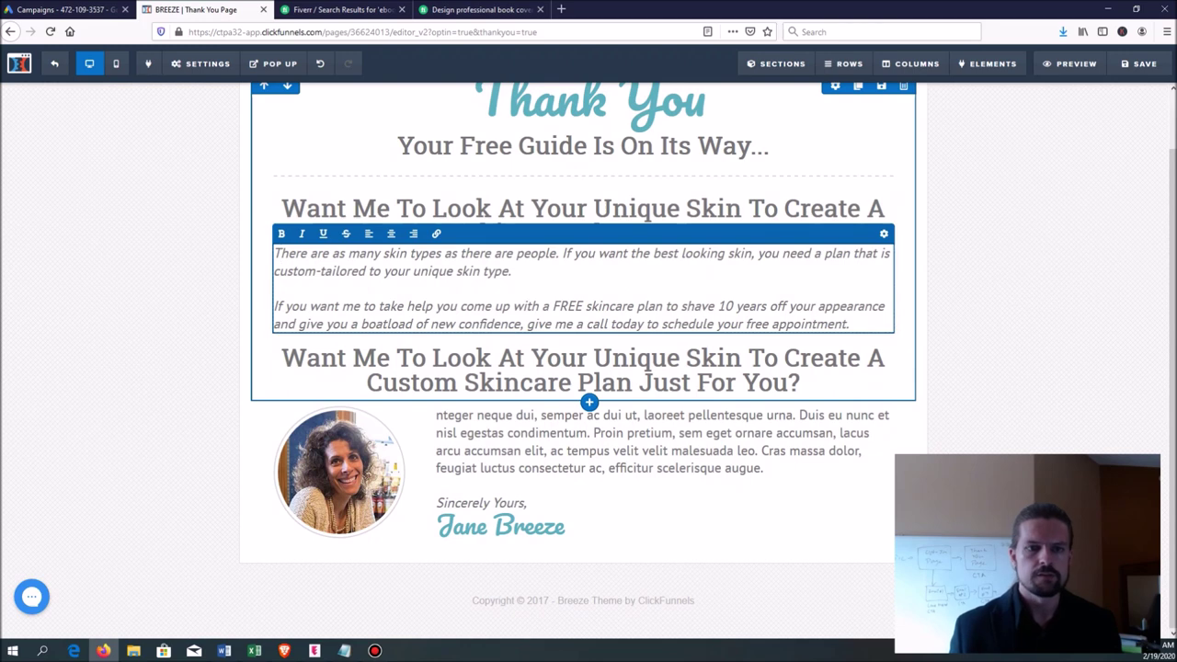
key("Left")
key("Return")
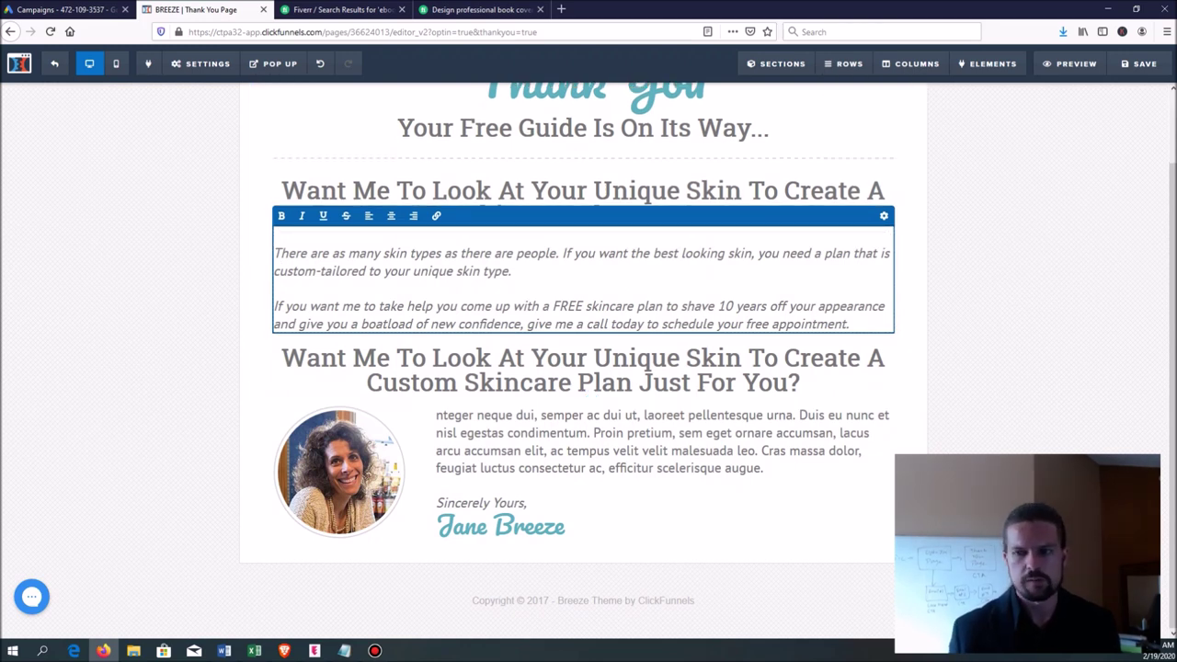
key("Escape")
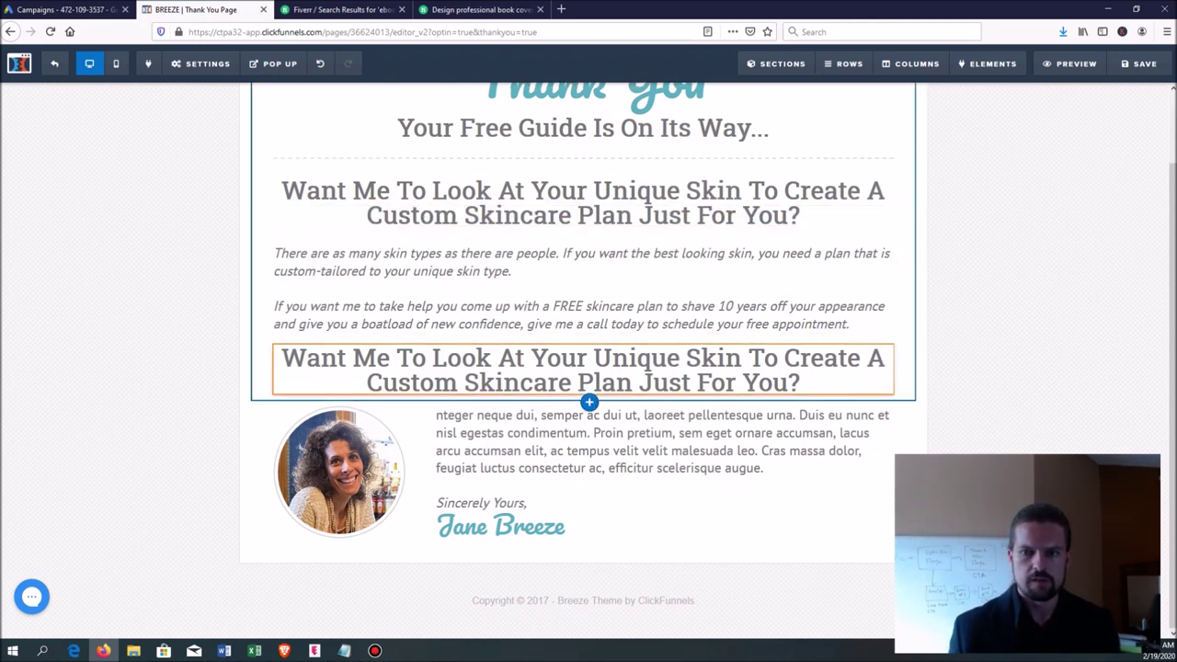
- Replace all text in the duplicated headline with the office phone number
left_click(837, 336)
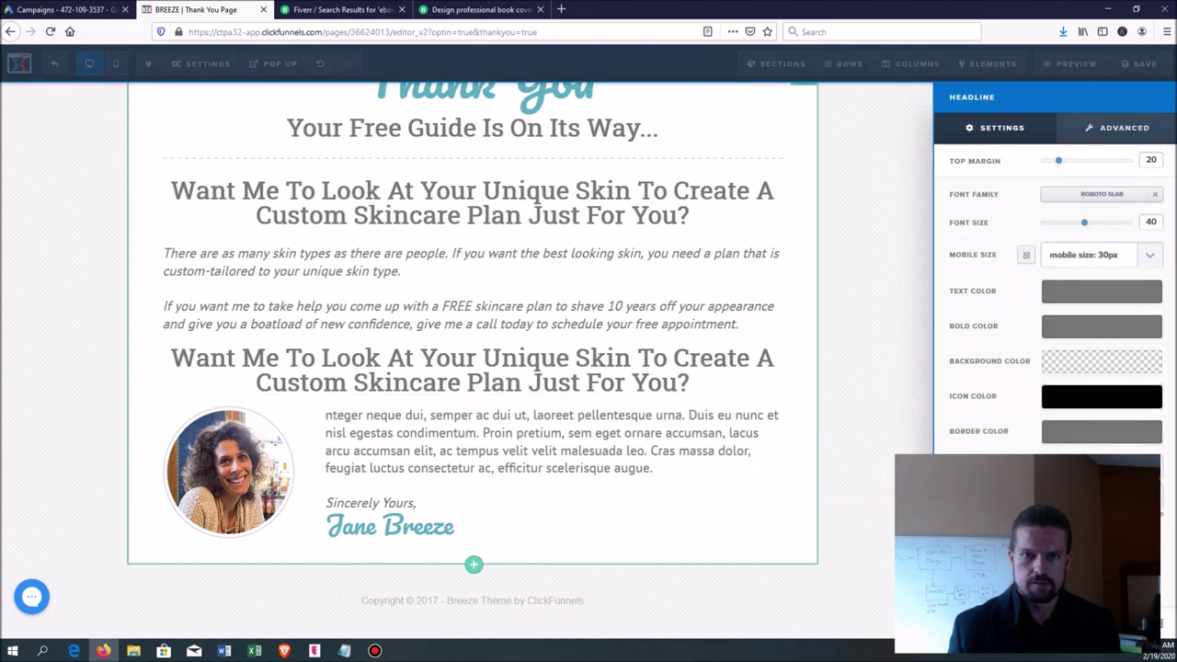
left_click(512, 318)
left_click(790, 383)
left_click_drag(801, 384, 280, 358)
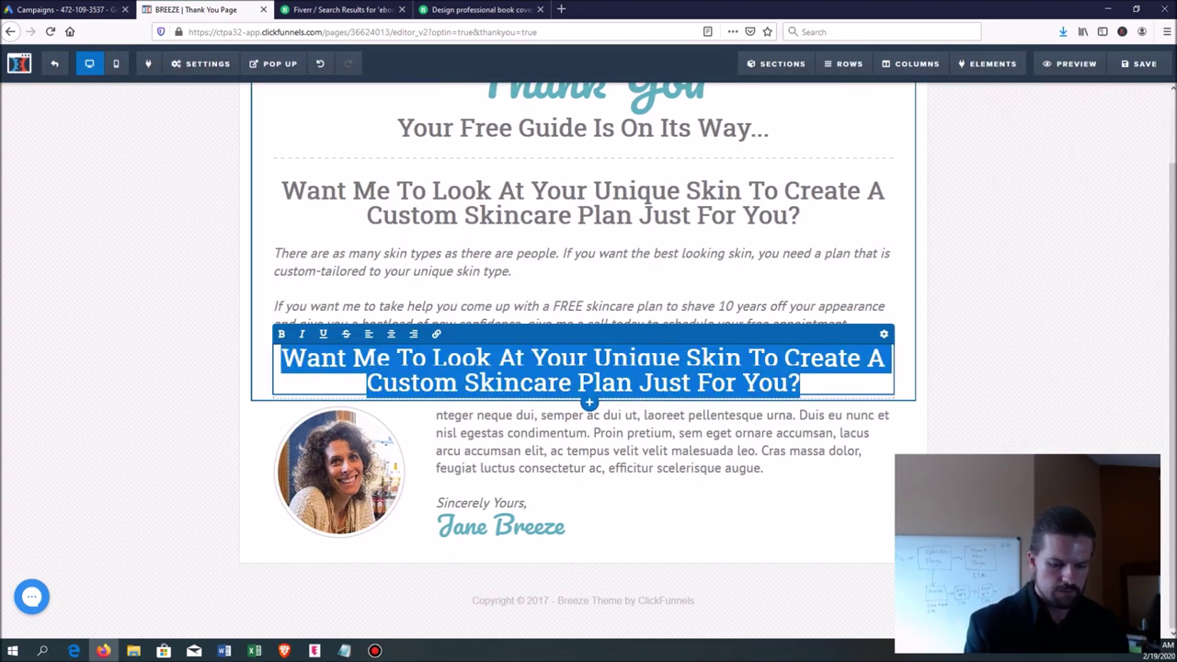
type("888-888-8888")
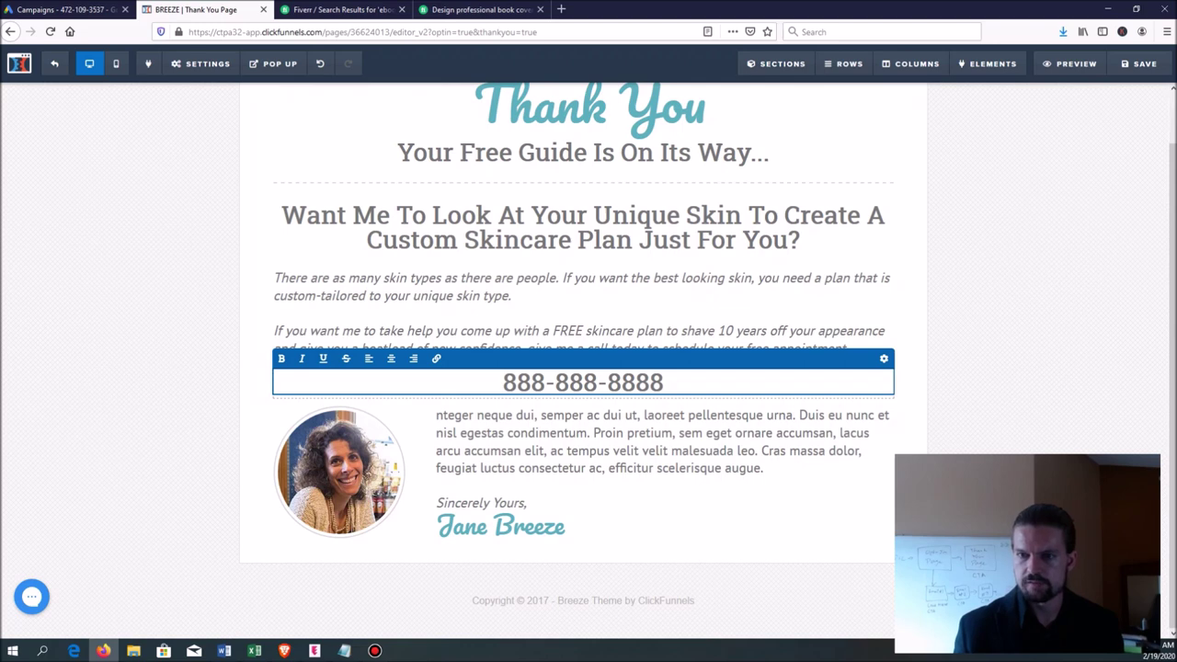
- Change the phone number headline's text color to red
left_click(884, 358)
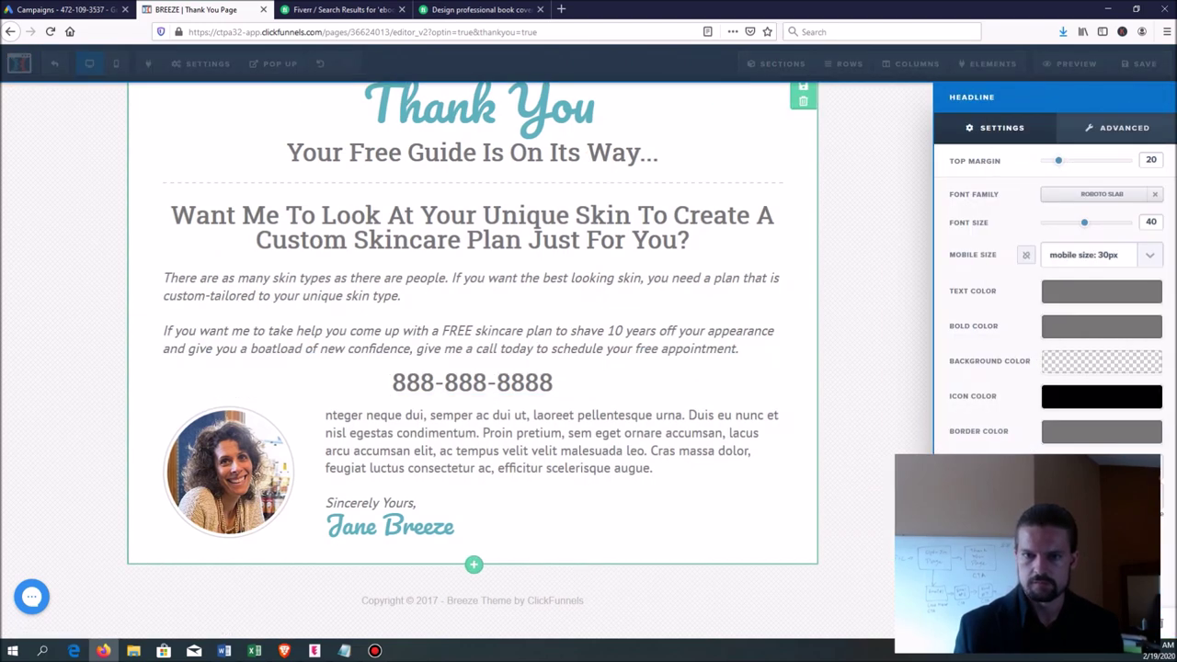
left_click(1102, 326)
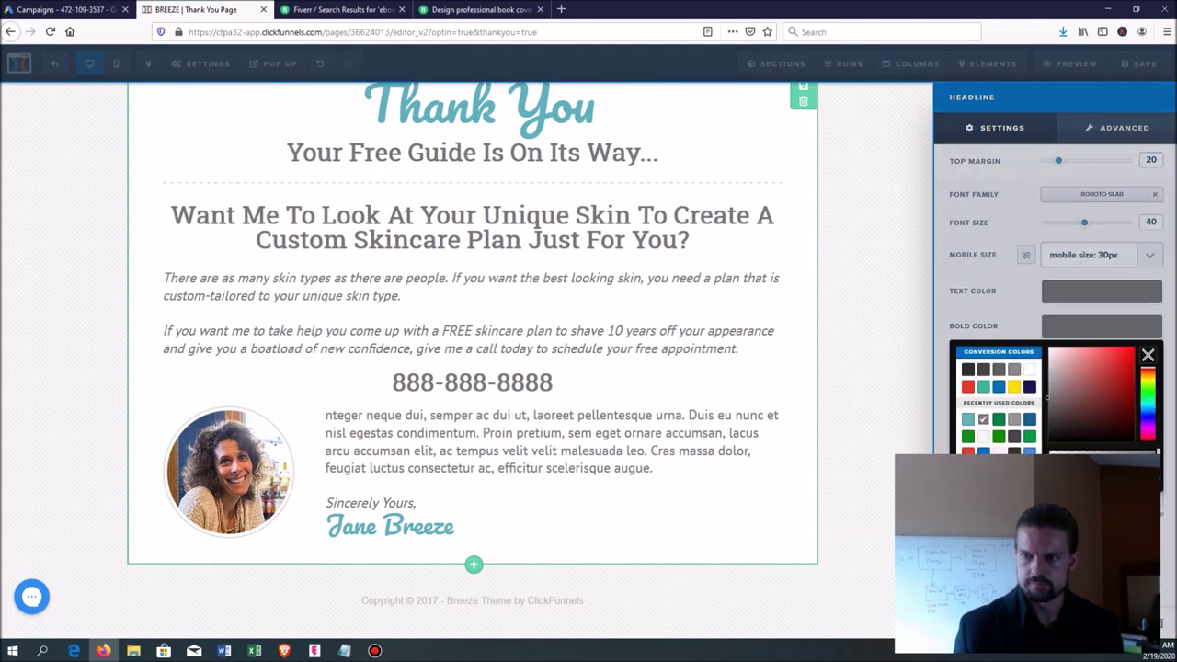
left_click(967, 386)
left_click(846, 363)
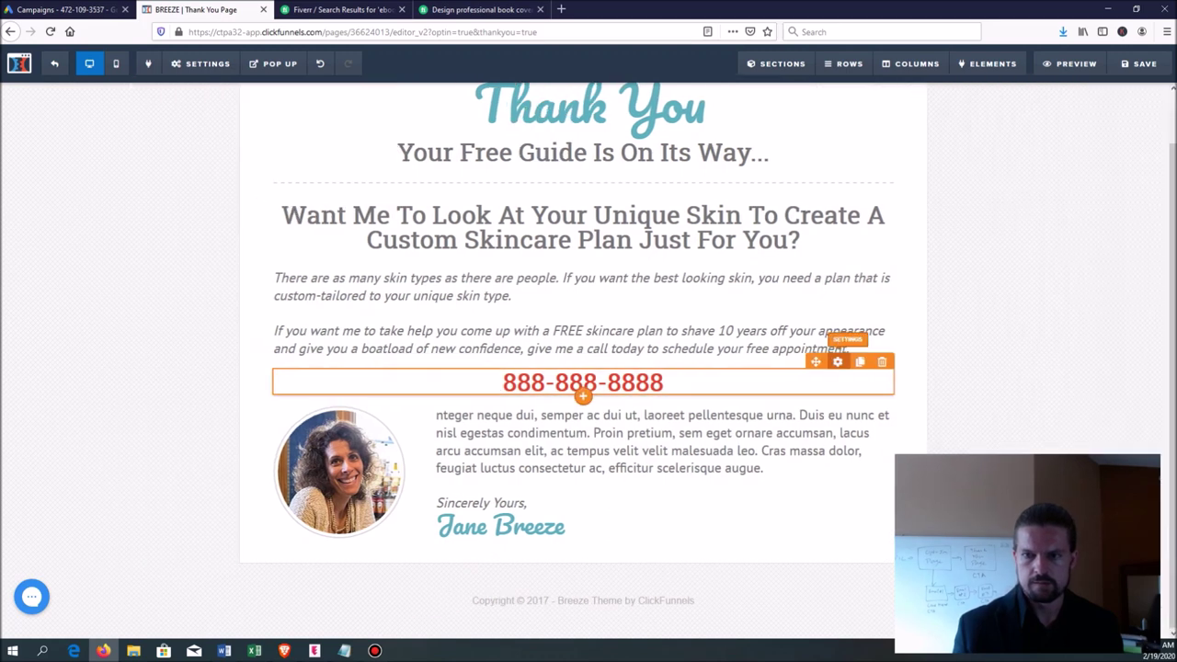
- Enlarge the phone number's font and add more space above the row containing the portrait photo
left_click(837, 361)
left_click_drag(1084, 221, 1117, 221)
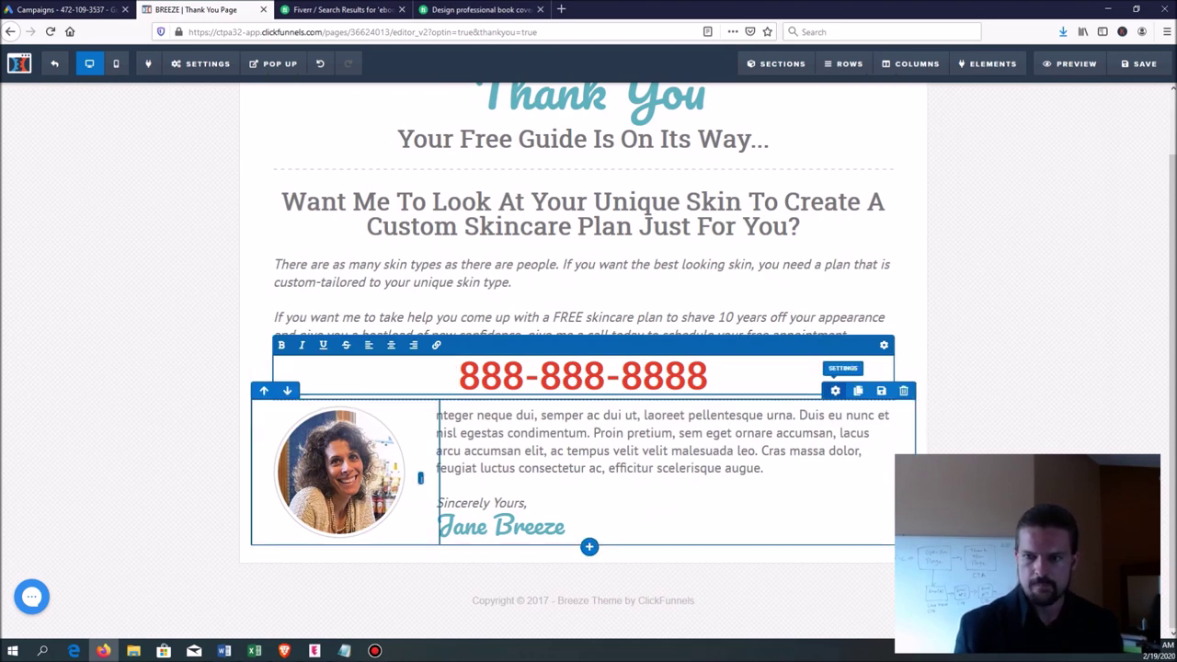
left_click(835, 391)
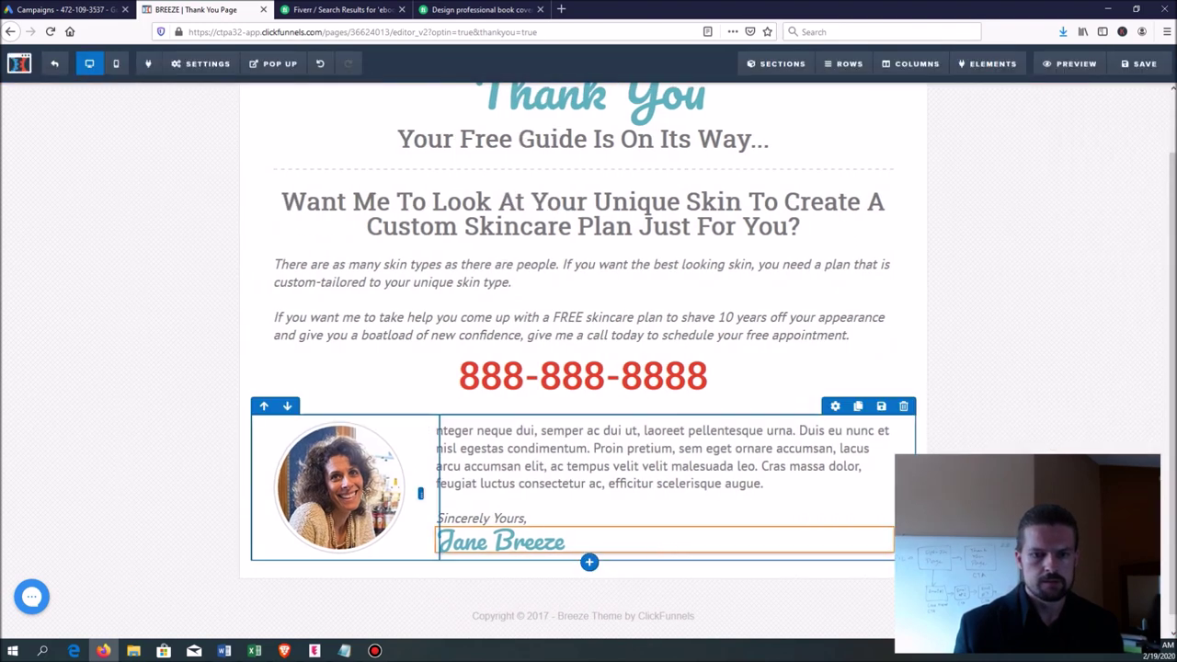
- Replace the signature name under "Sincerely Yours," with the doctor's title and full name
left_click(565, 543)
left_click_drag(564, 543, 437, 542)
type("May")
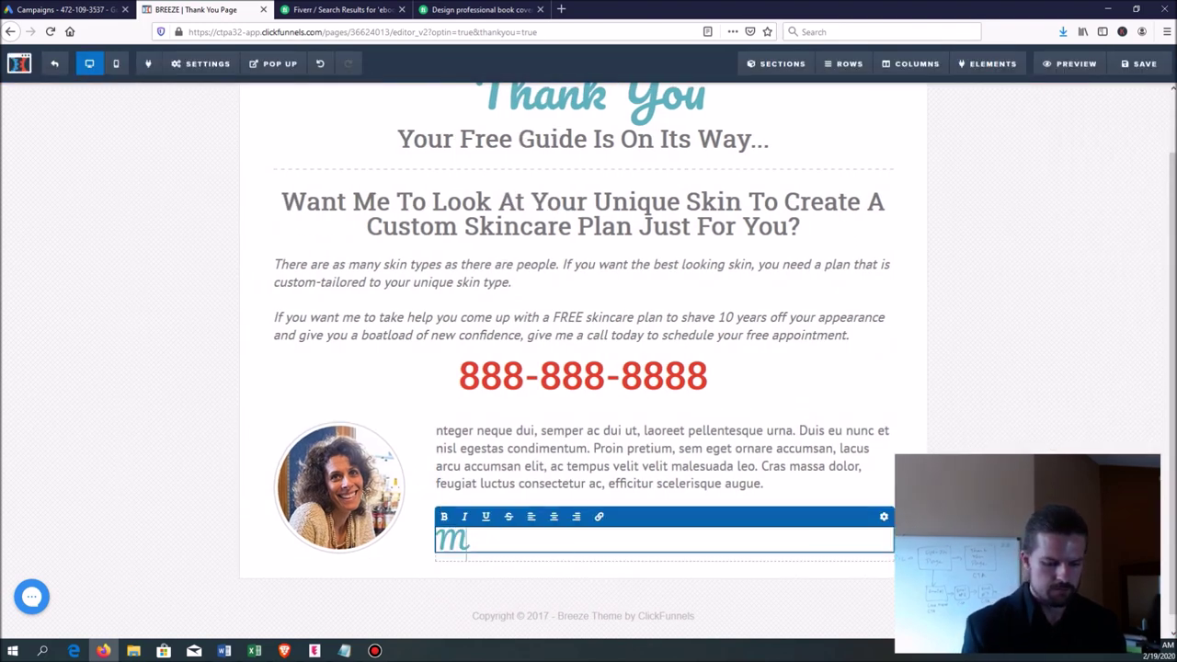
key("BackSpace")
key("BackSpace")
key("BackSpace")
type("Dr. Mary Smith")
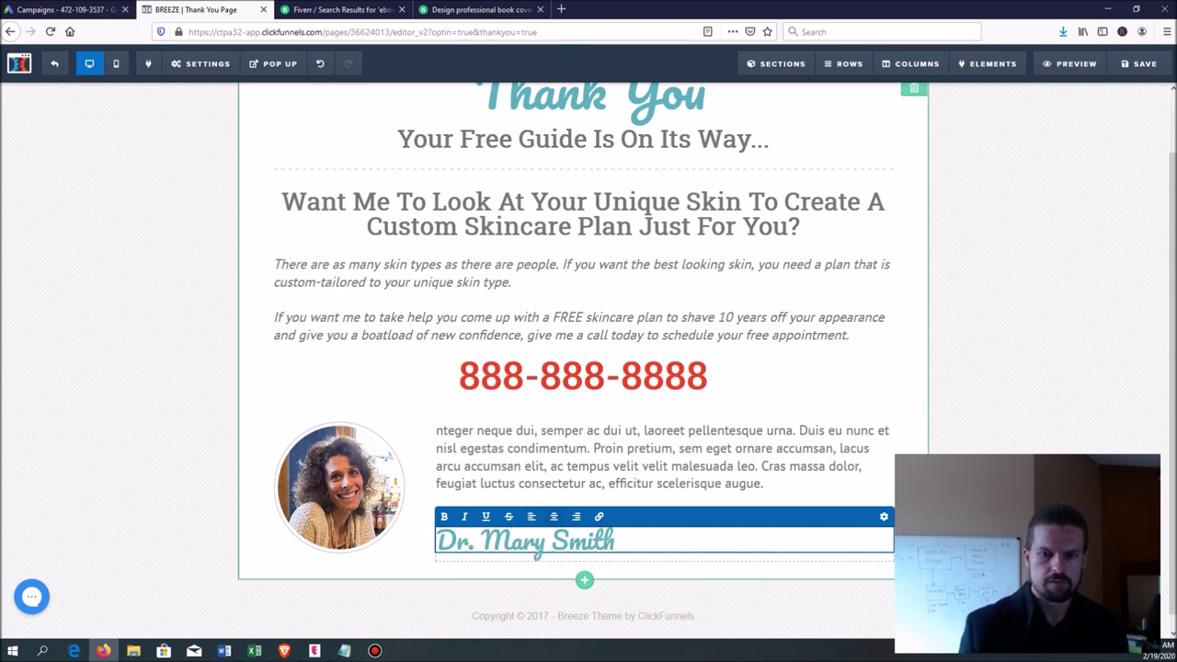
- Replace the placeholder paragraph beside the photo with "I've been practicing", keeping the "Sincerely Yours," line
left_click(558, 466)
left_click_drag(766, 484, 438, 430)
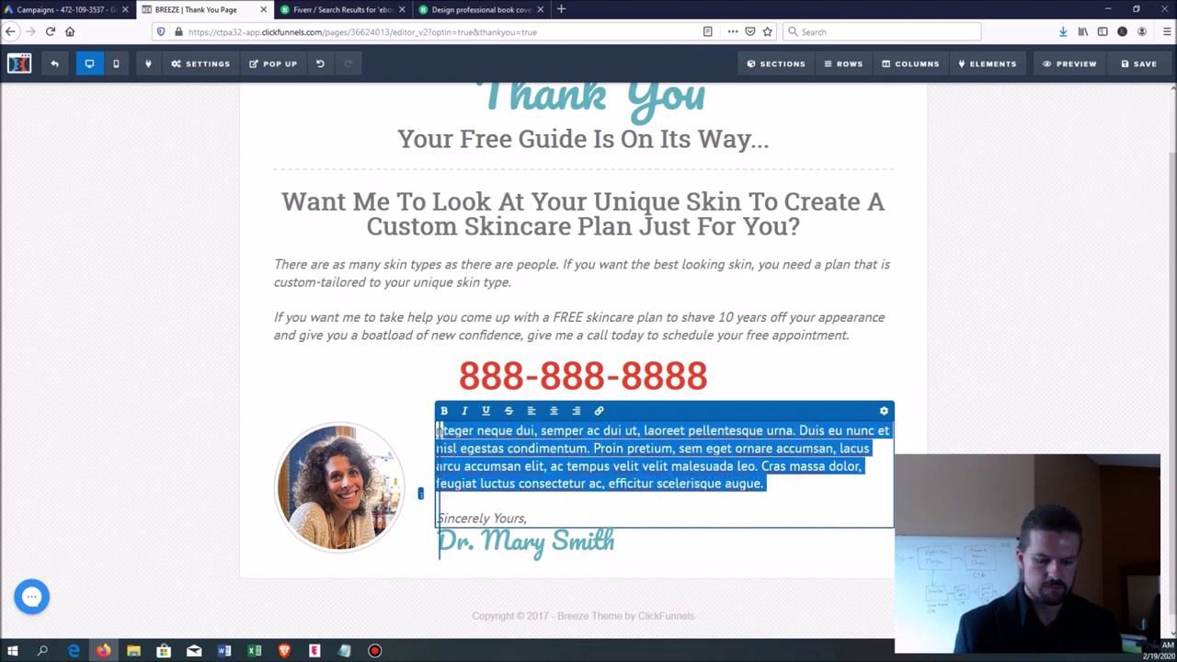
type("I've been")
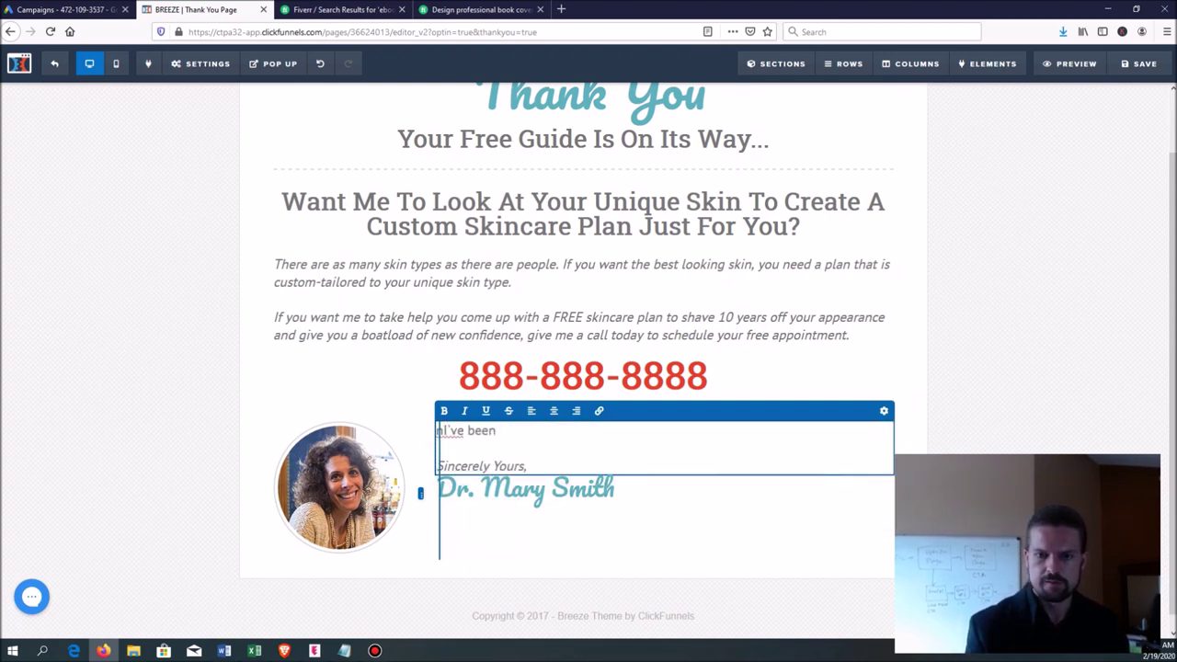
left_click(438, 431)
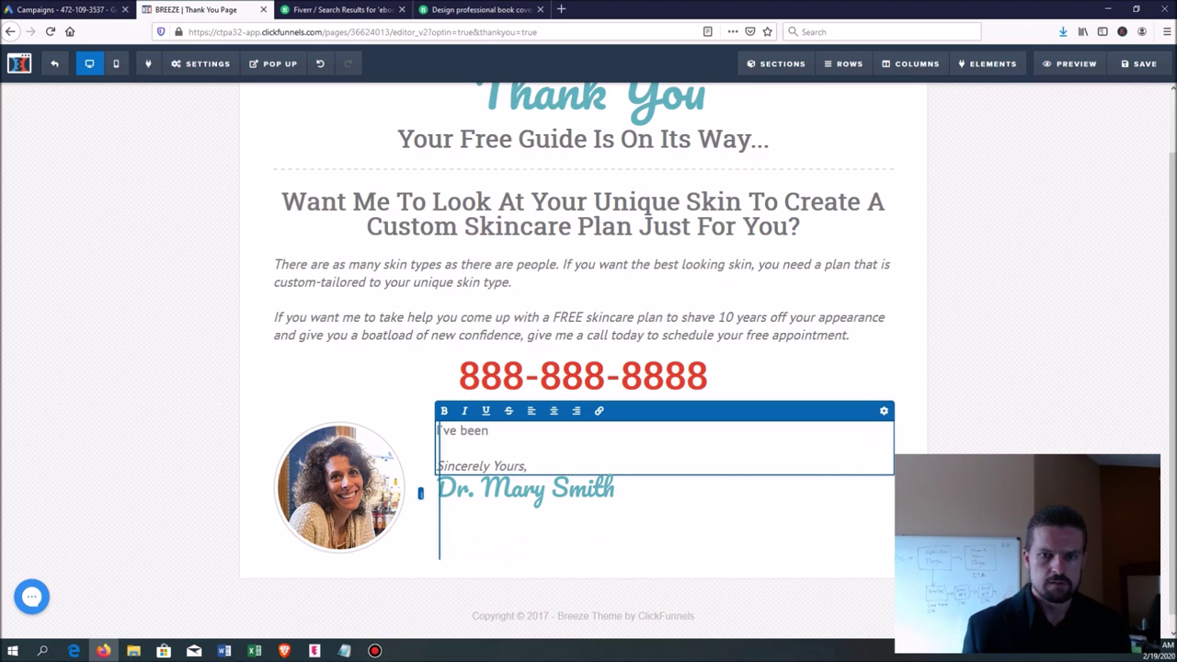
type("practicing d")
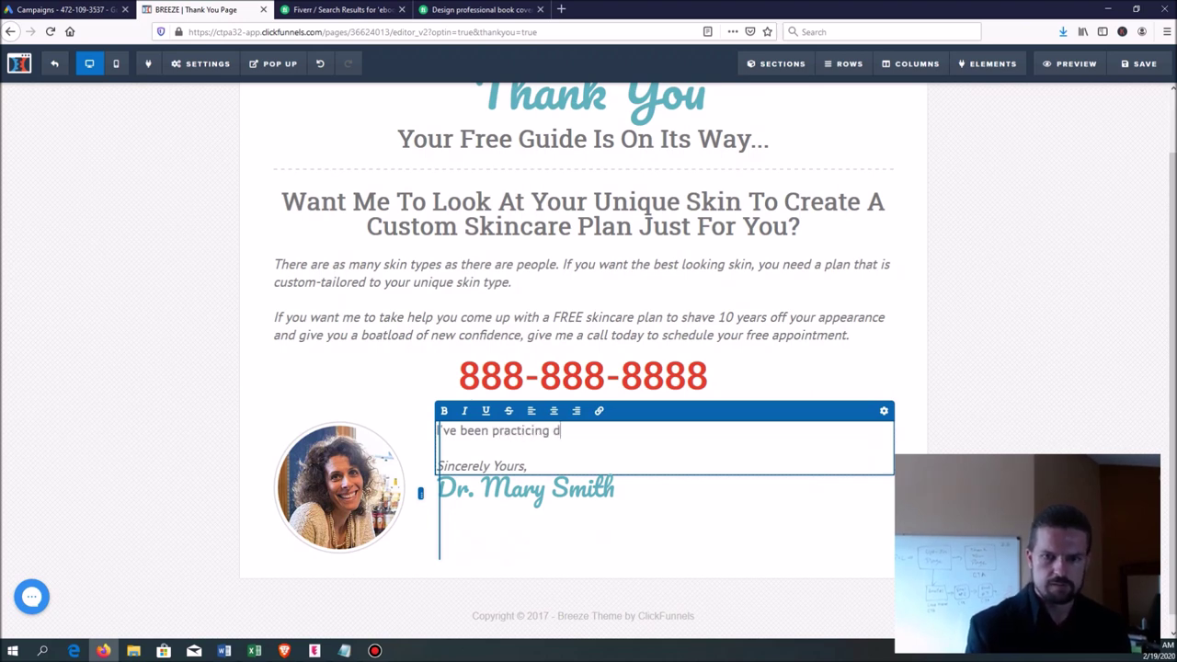
- Complete the sentence beside the photo with "dermatology for 30 years."
type("eramtolog")
key("BackSpace")
key("BackSpace")
key("BackSpace")
key("BackSpace")
key("BackSpace")
key("BackSpace")
key("BackSpace")
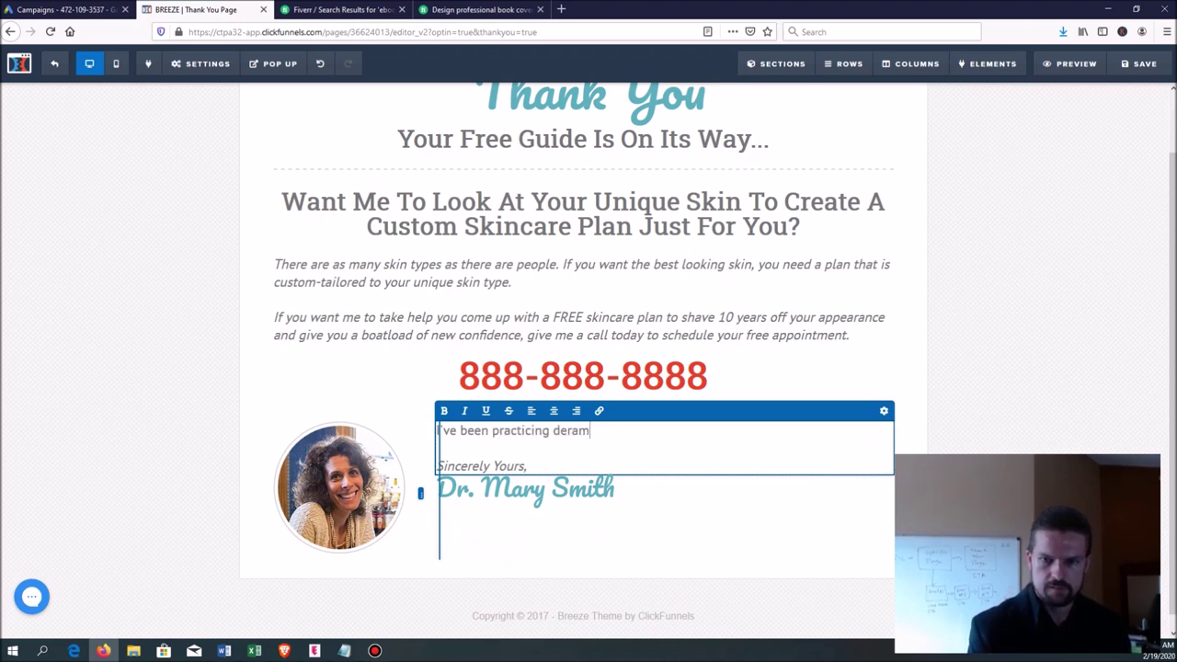
type("matology")
key("BackSpace")
key("BackSpace")
key("BackSpace")
type("ogy for 30 years")
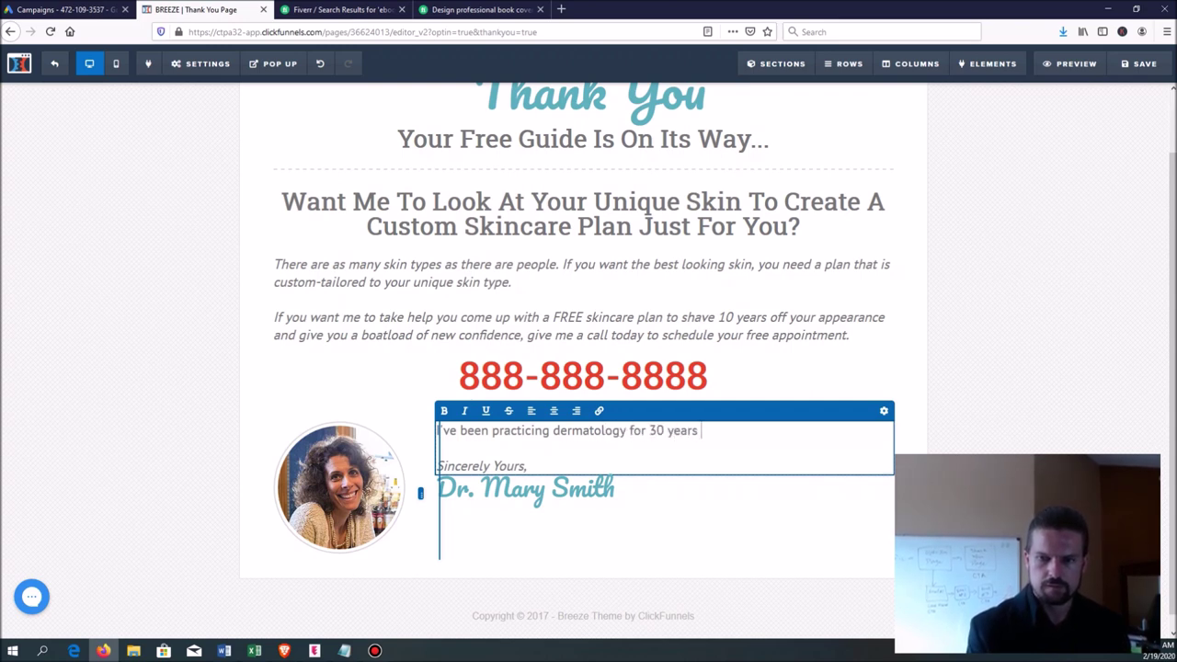
type(".")
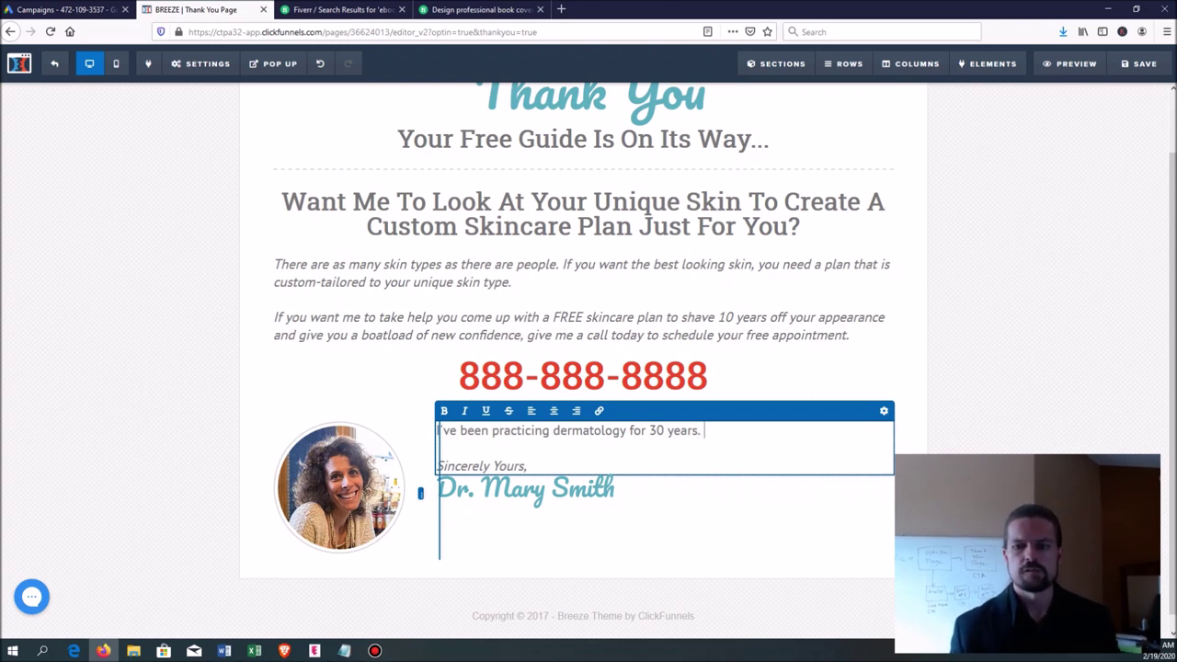
left_click(960, 365)
right_click(961, 365)
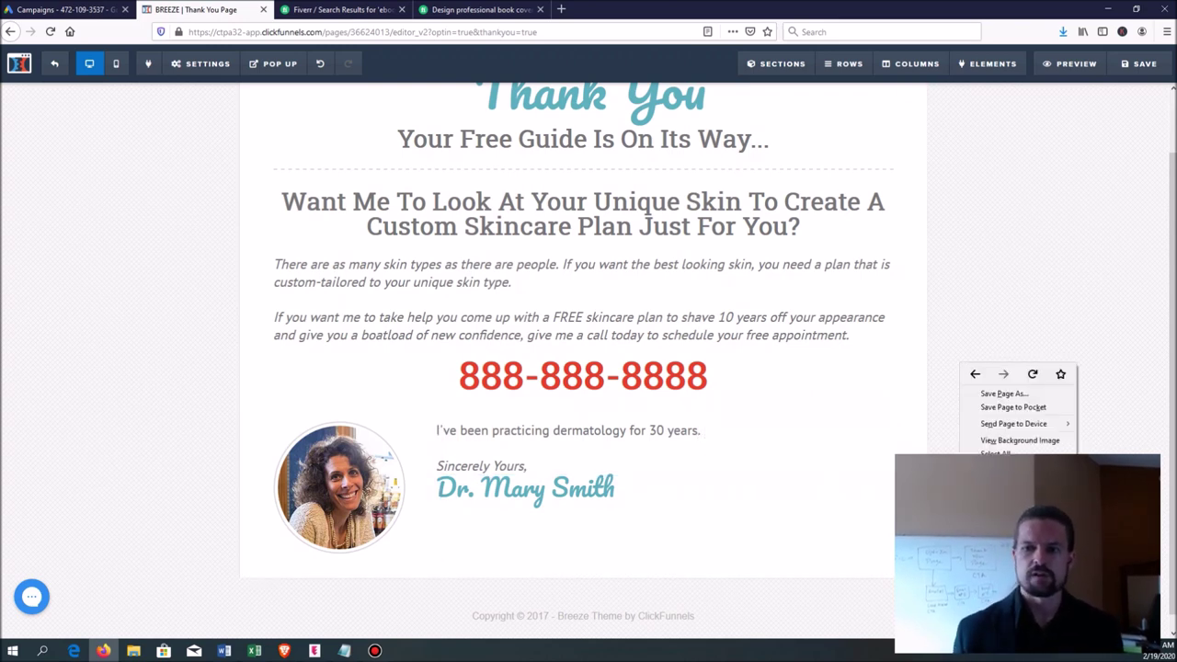
key("Escape")
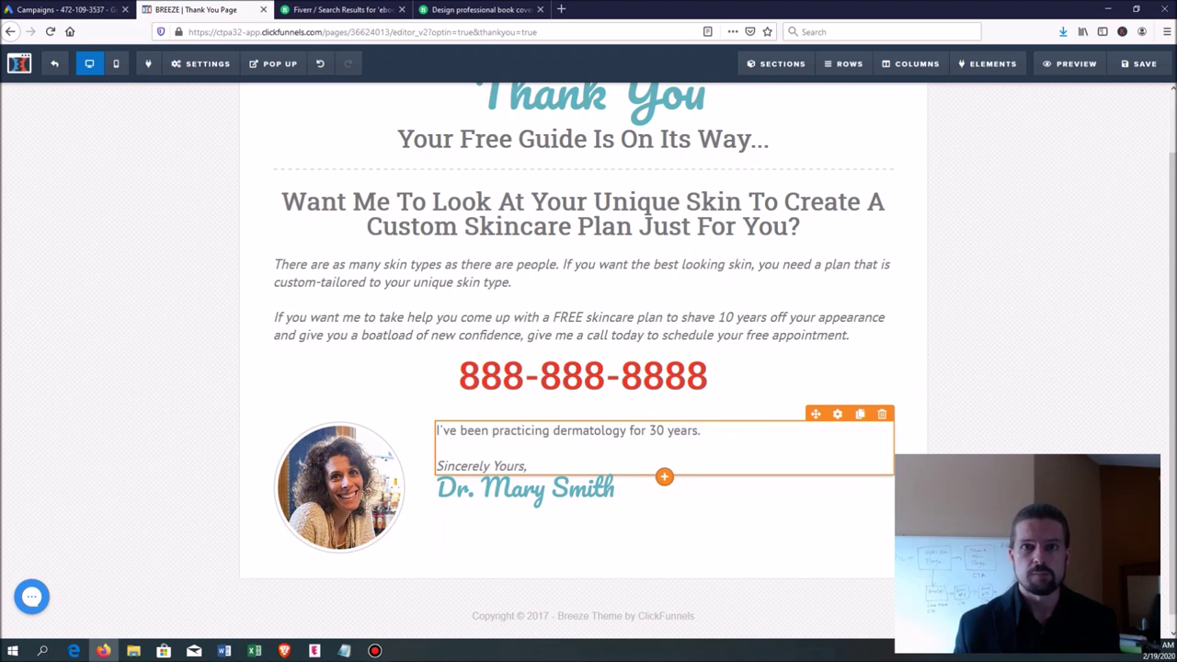
right_click(981, 241)
key("Escape")
scroll(981, 241, "up", 2)
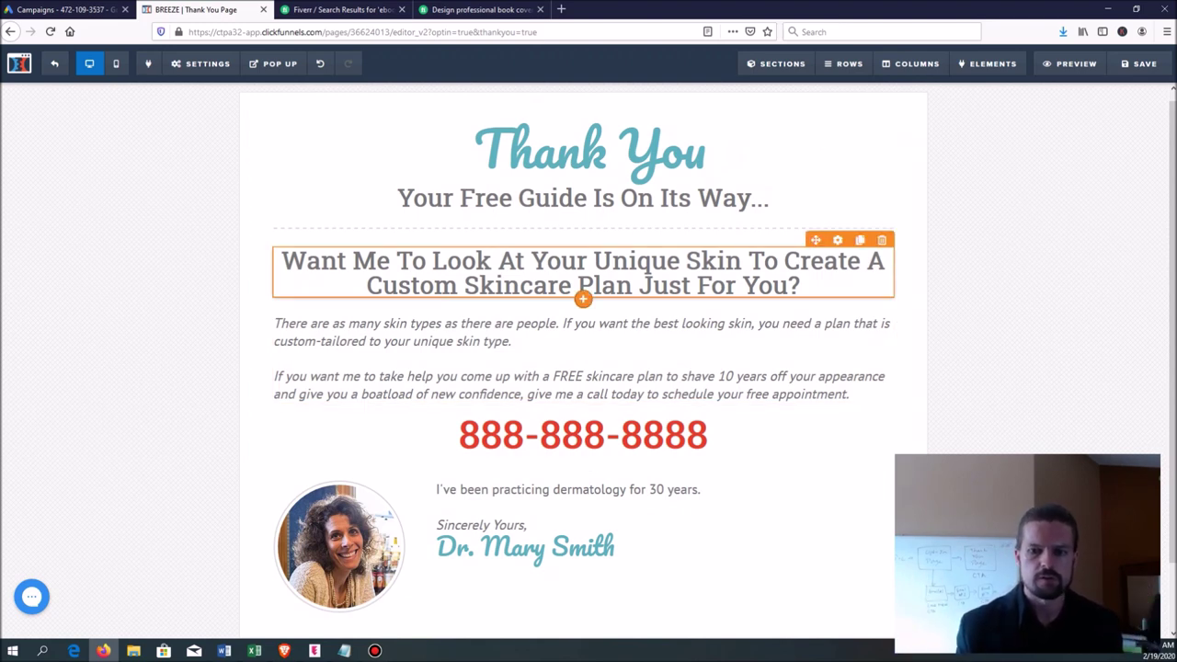
scroll(589, 359, "down", 2)
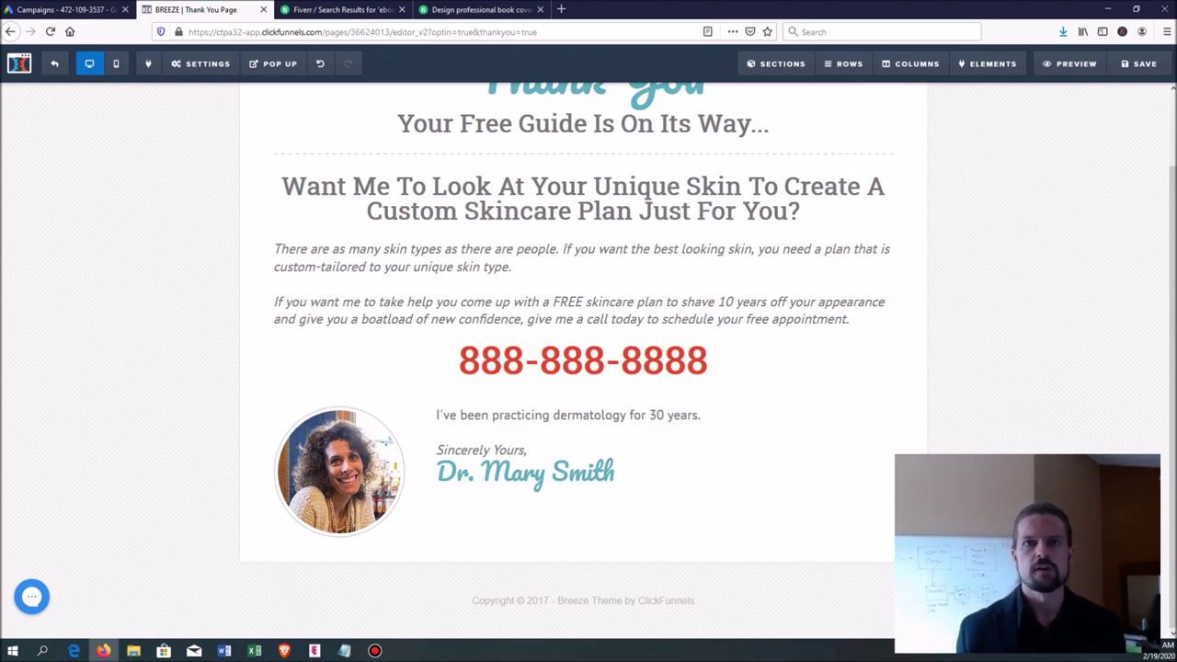
- Review the finished thank you page from the "Thank You" headline down to the signature beside the portrait photo
scroll(589, 359, "up", 1)
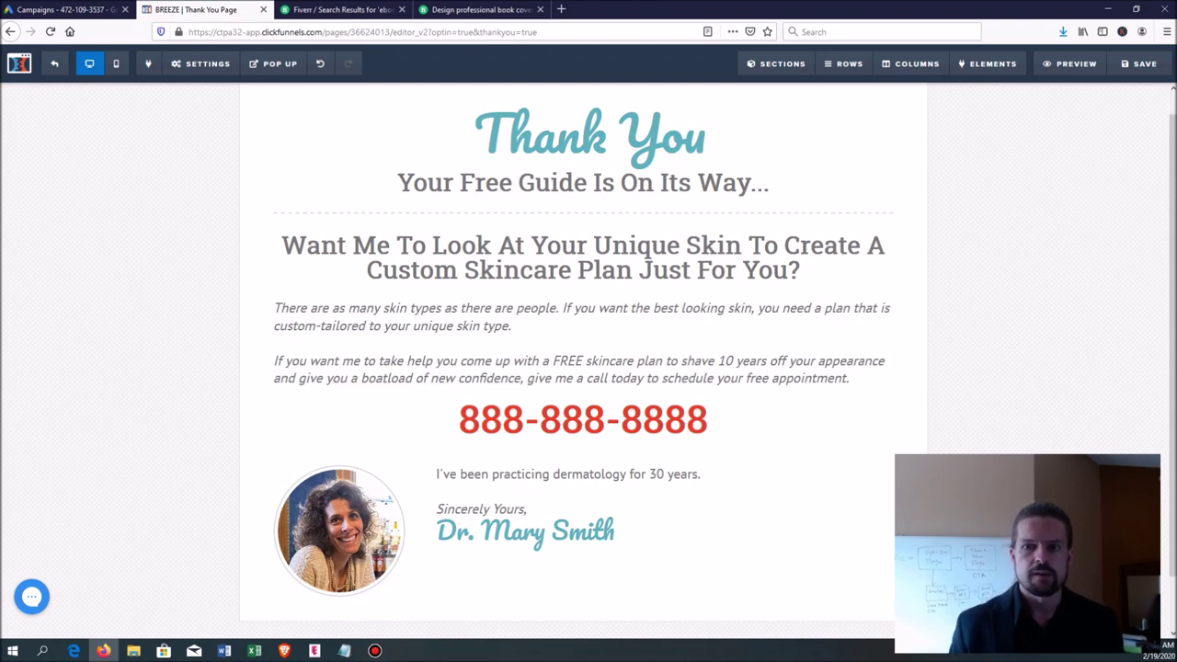
scroll(589, 358, "down", 1)
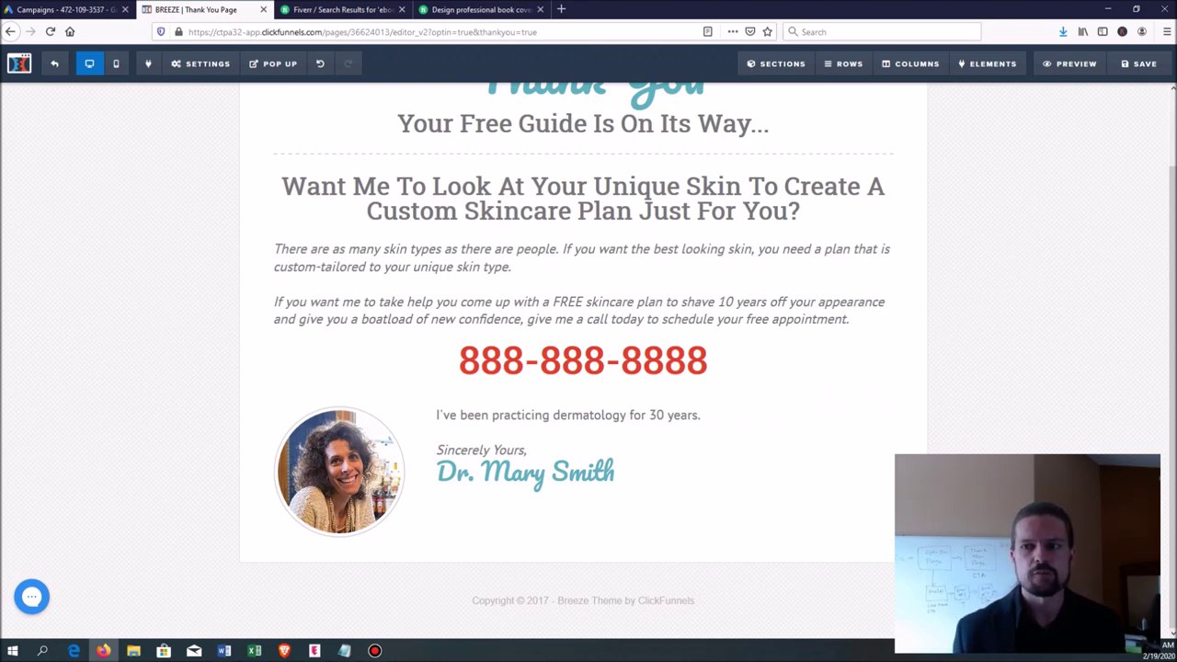
left_click(704, 415)
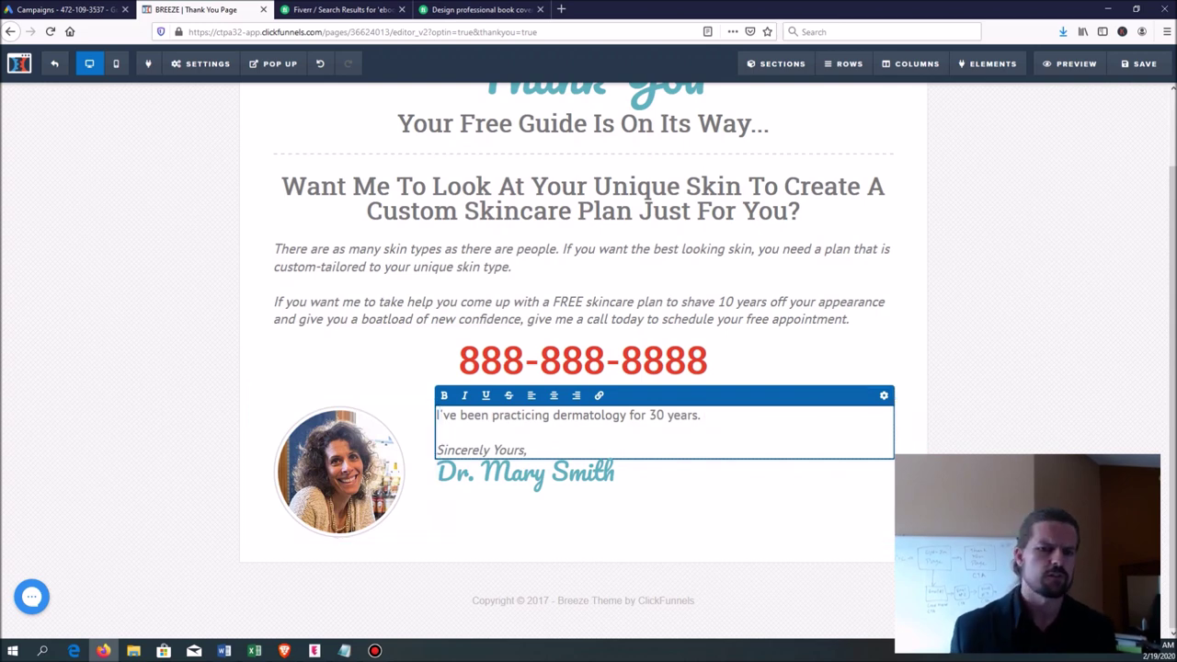
left_click(421, 478)
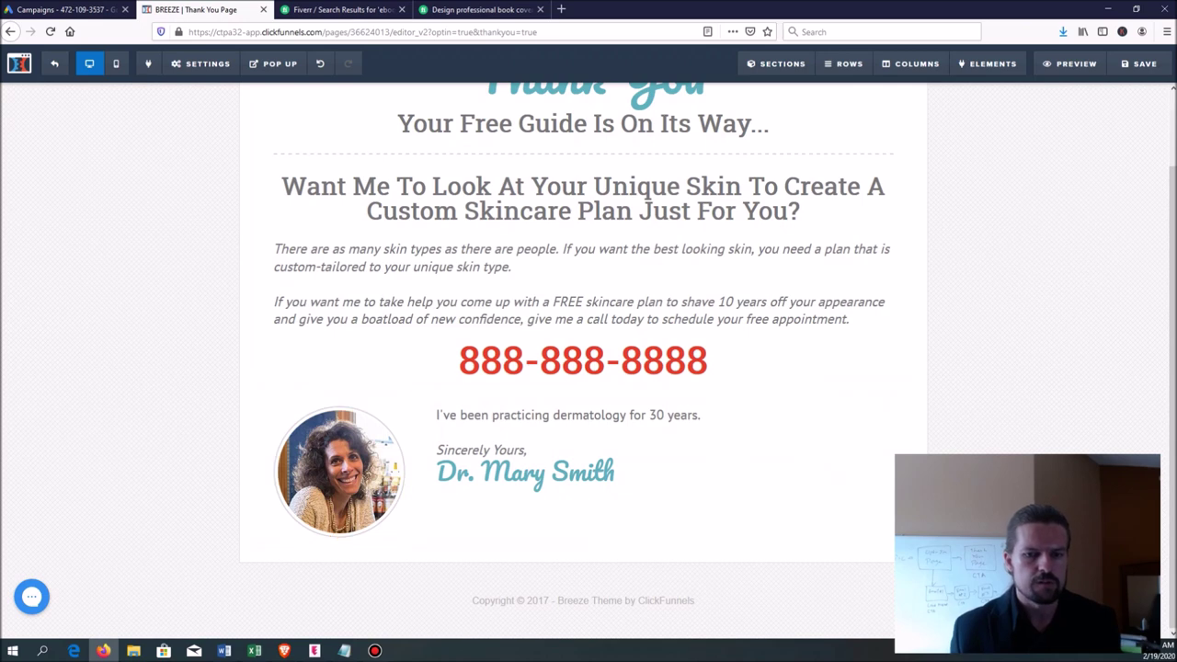
scroll(583, 359, "up", 2)
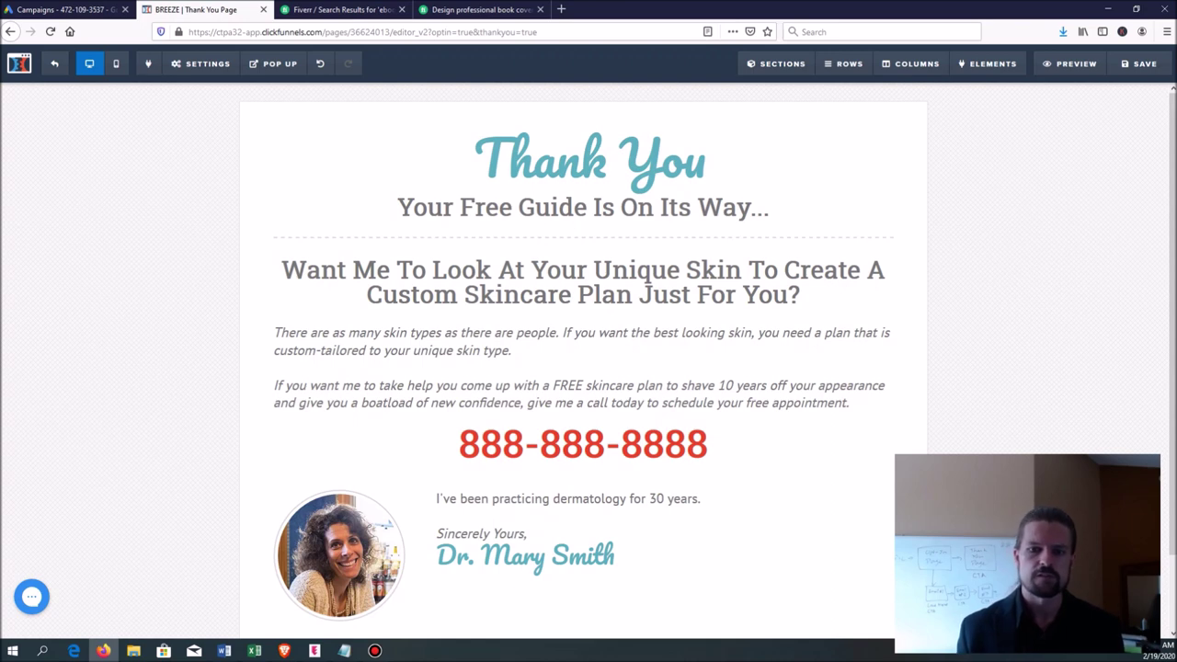
scroll(583, 276, "down", 2)
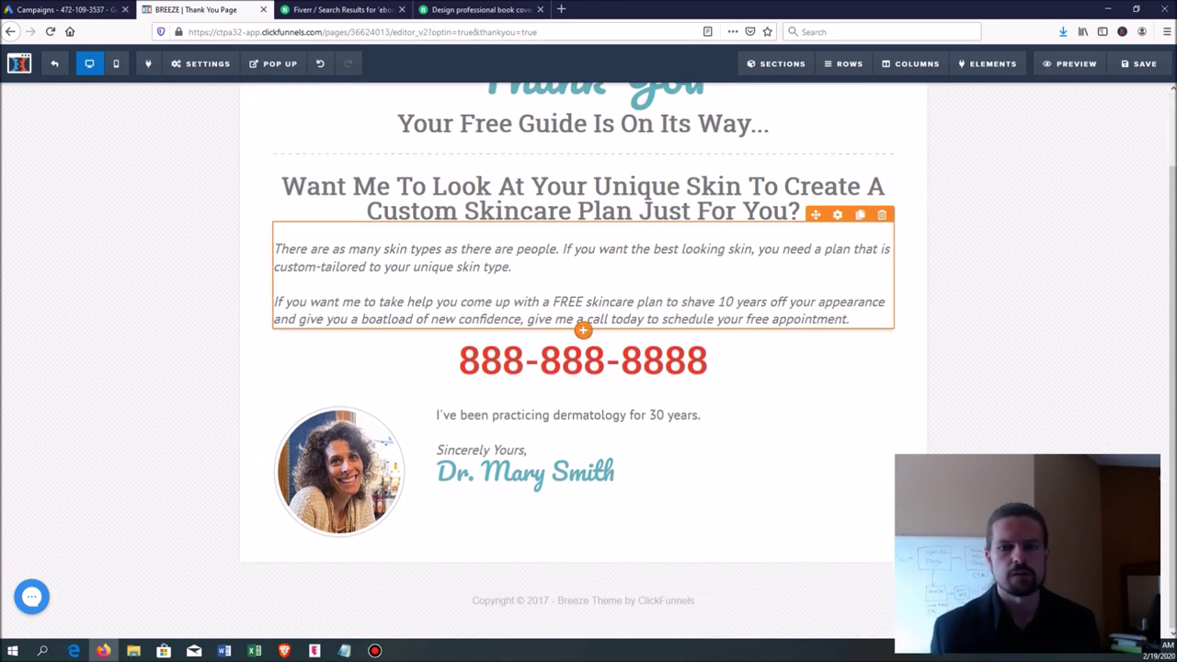
scroll(583, 324, "up", 1)
scroll(587, 276, "down", 1)
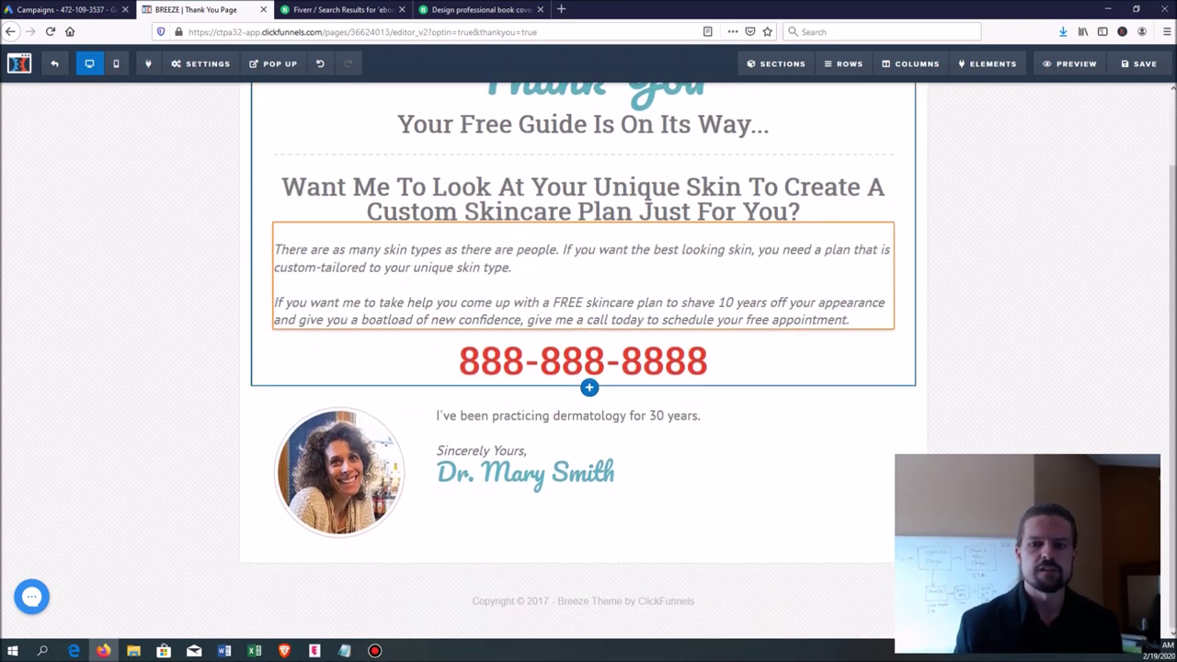
scroll(583, 368, "up", 1)
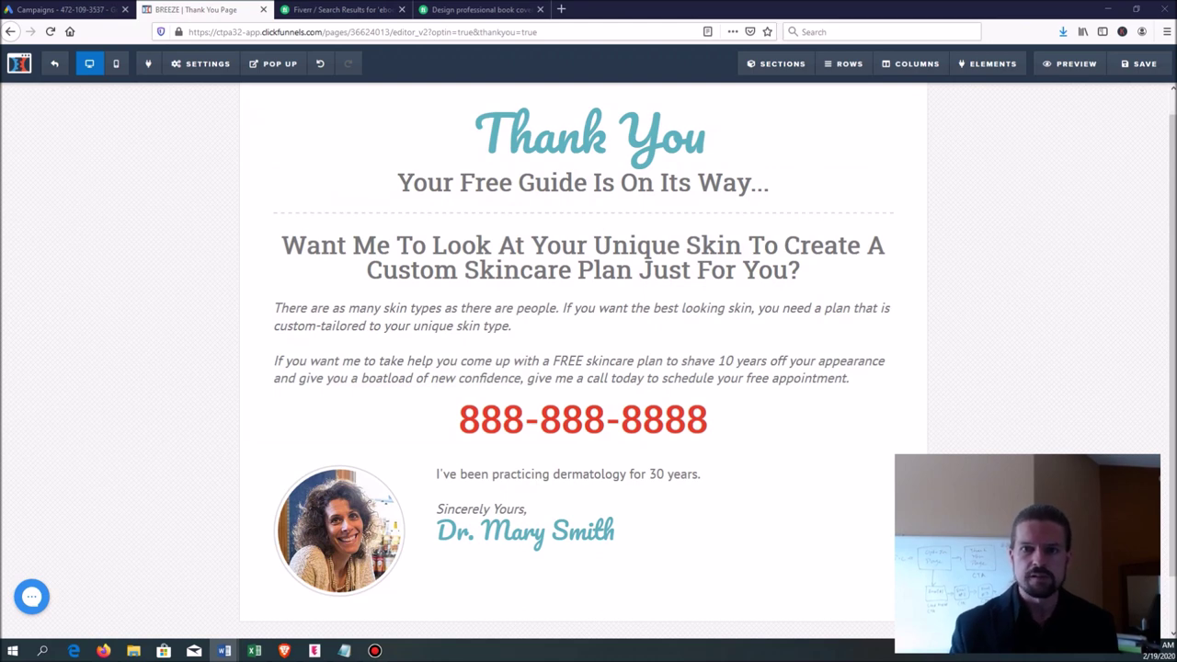
scroll(583, 258, "up", 1)
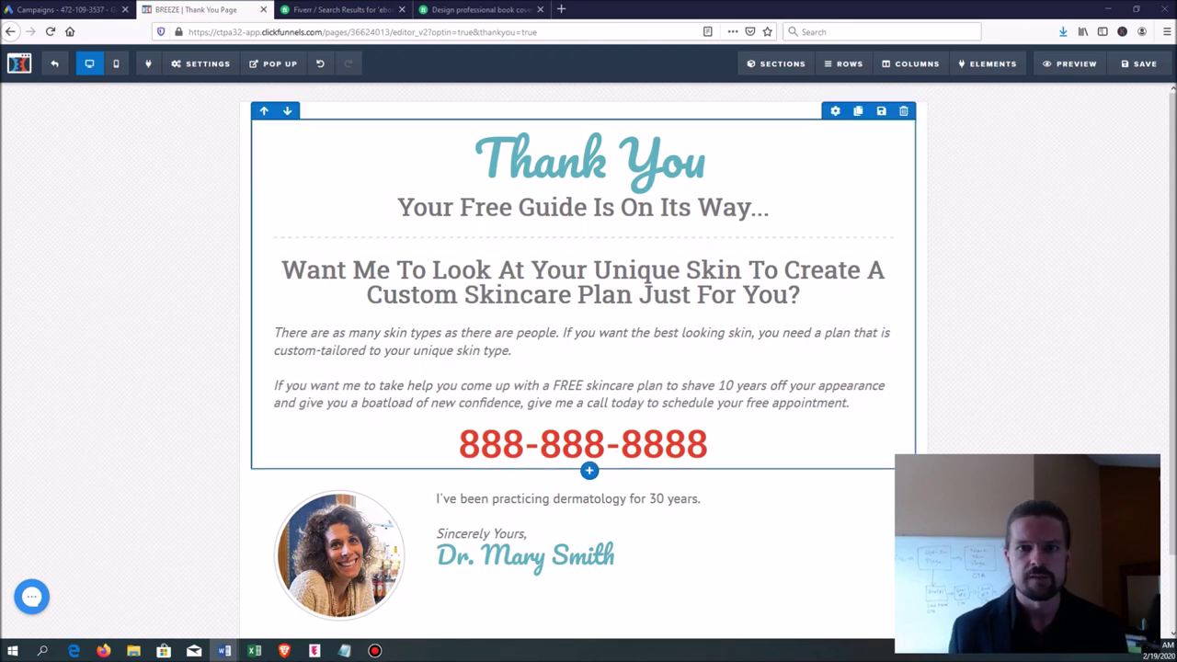
scroll(588, 368, "down", 2)
scroll(588, 368, "up", 2)
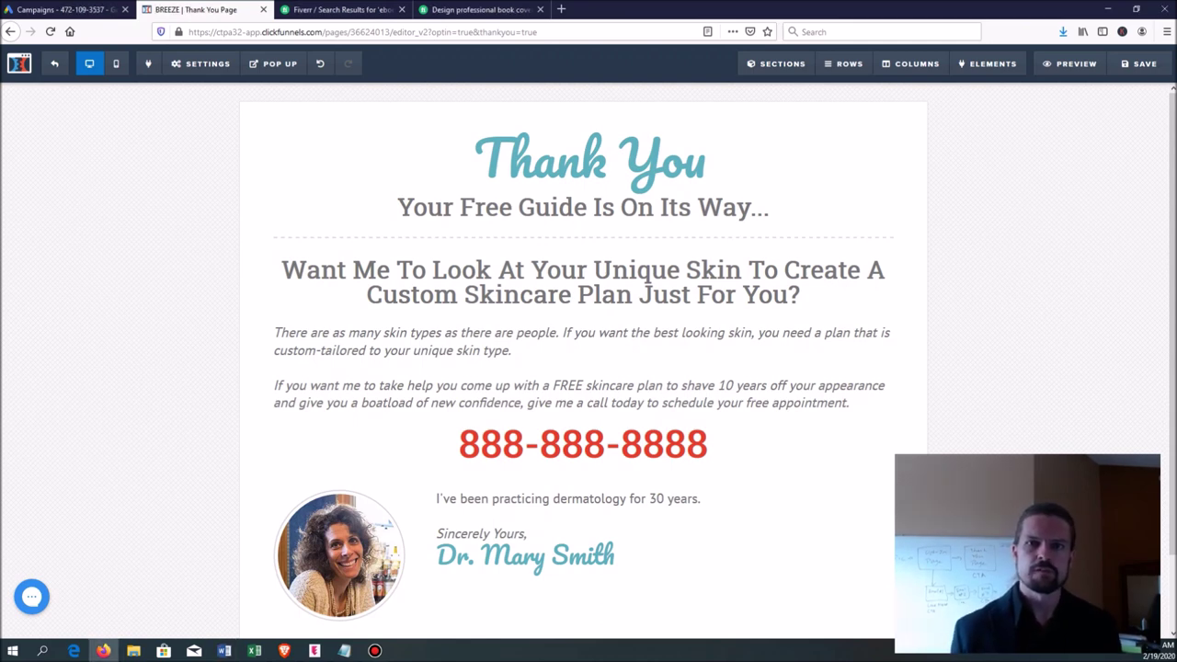
- View the "Work With Us" page at dominatethemarketplace.net/ss in a new browser tab, closing it after reading
key("ctrl+t")
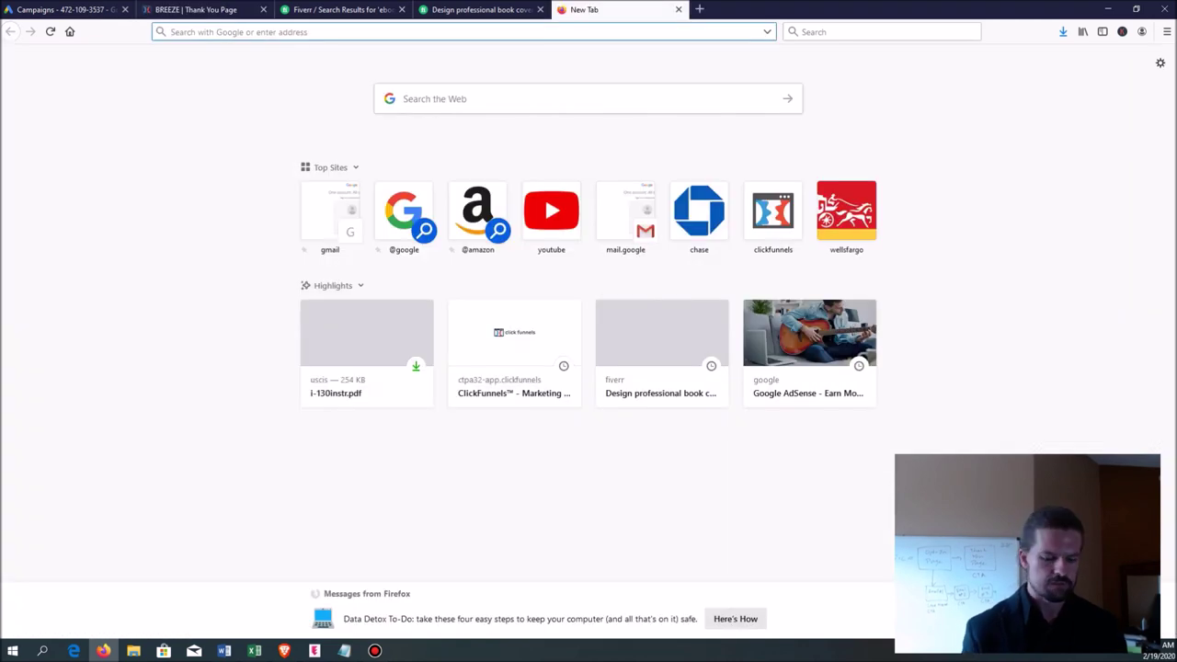
type("dominatethemarketplace.net/ss")
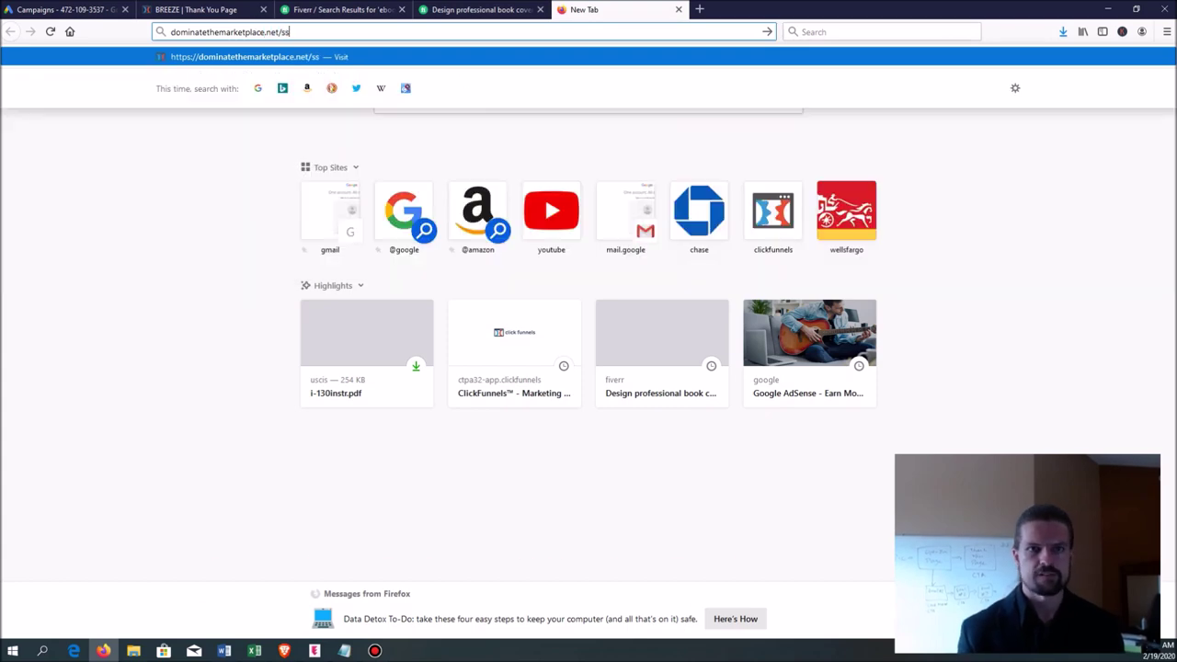
key("Return")
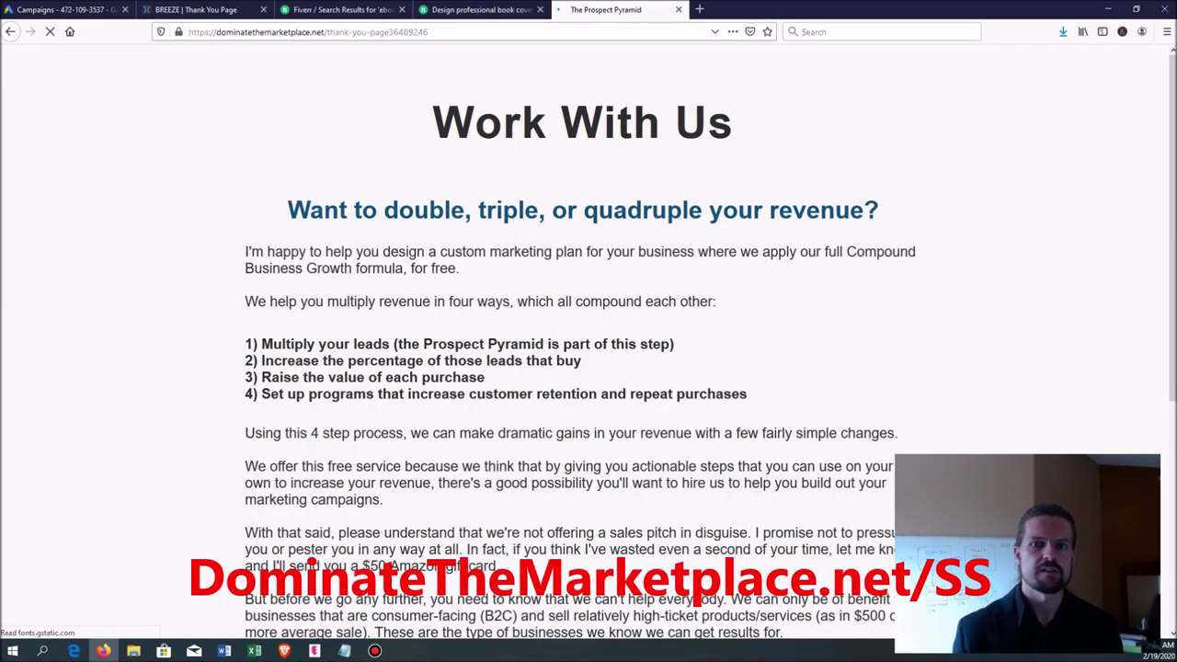
scroll(589, 331, "down", 3)
scroll(588, 331, "down", 2)
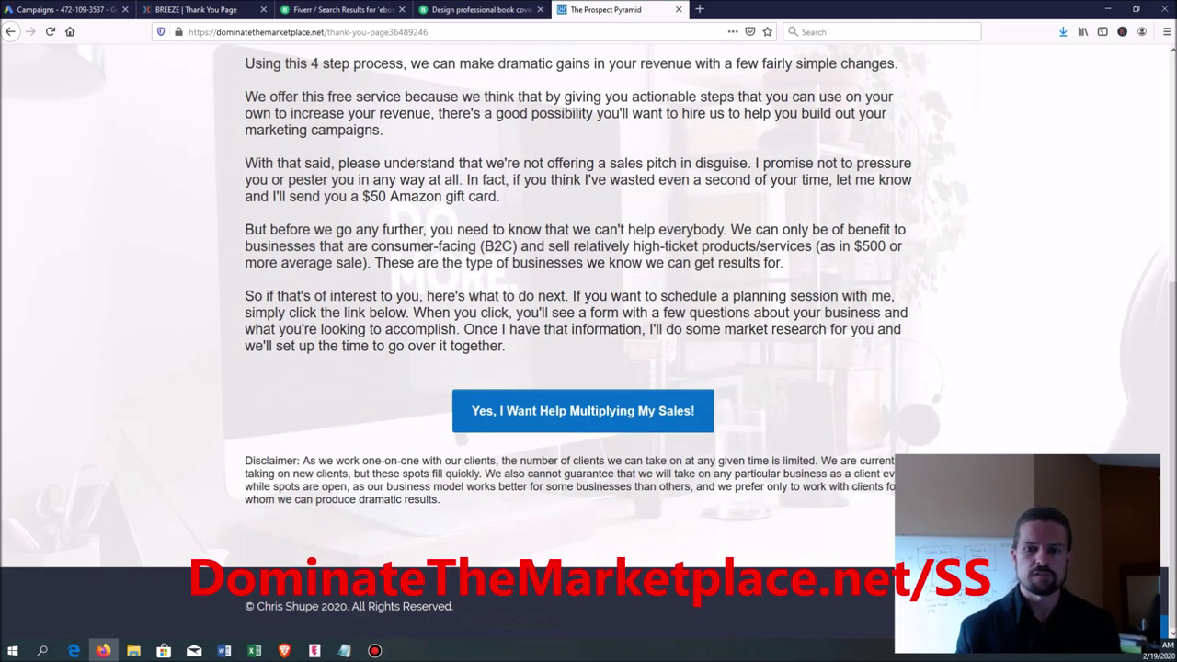
scroll(589, 331, "up", 6)
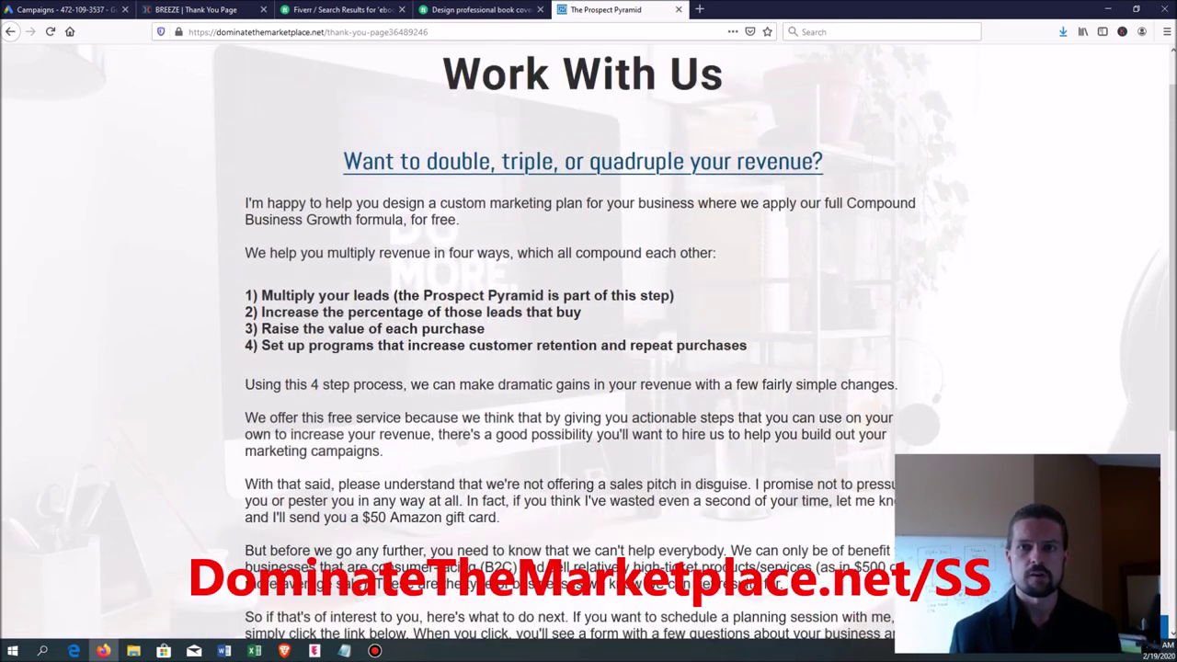
left_click(679, 9)
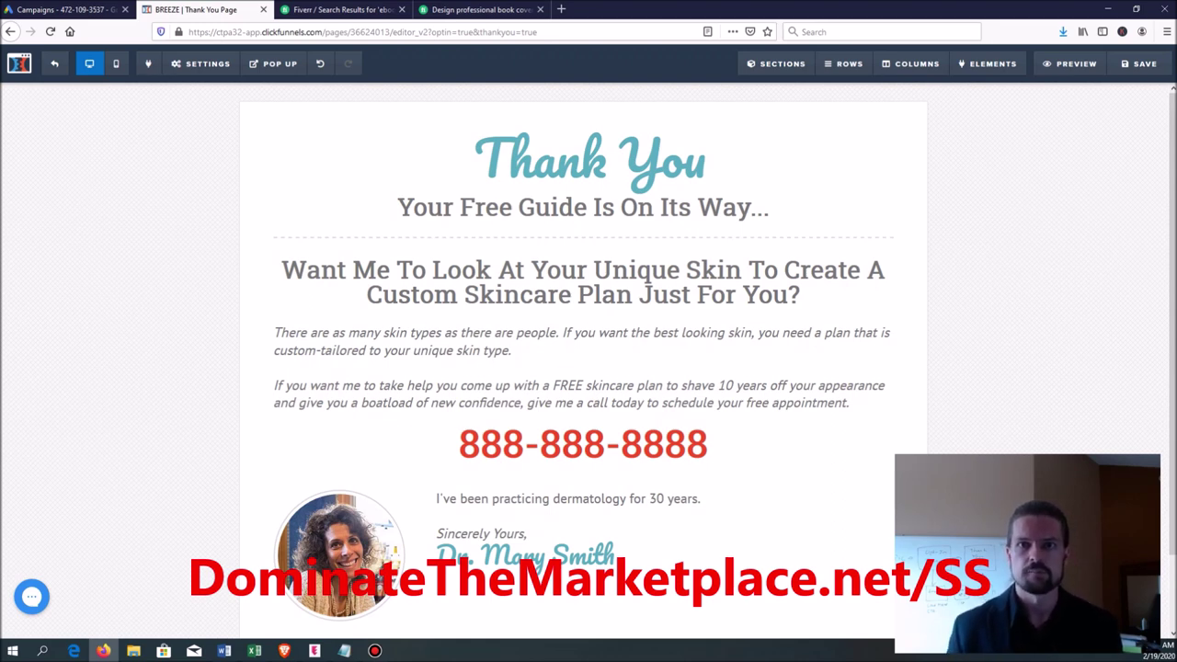
left_click(224, 650)
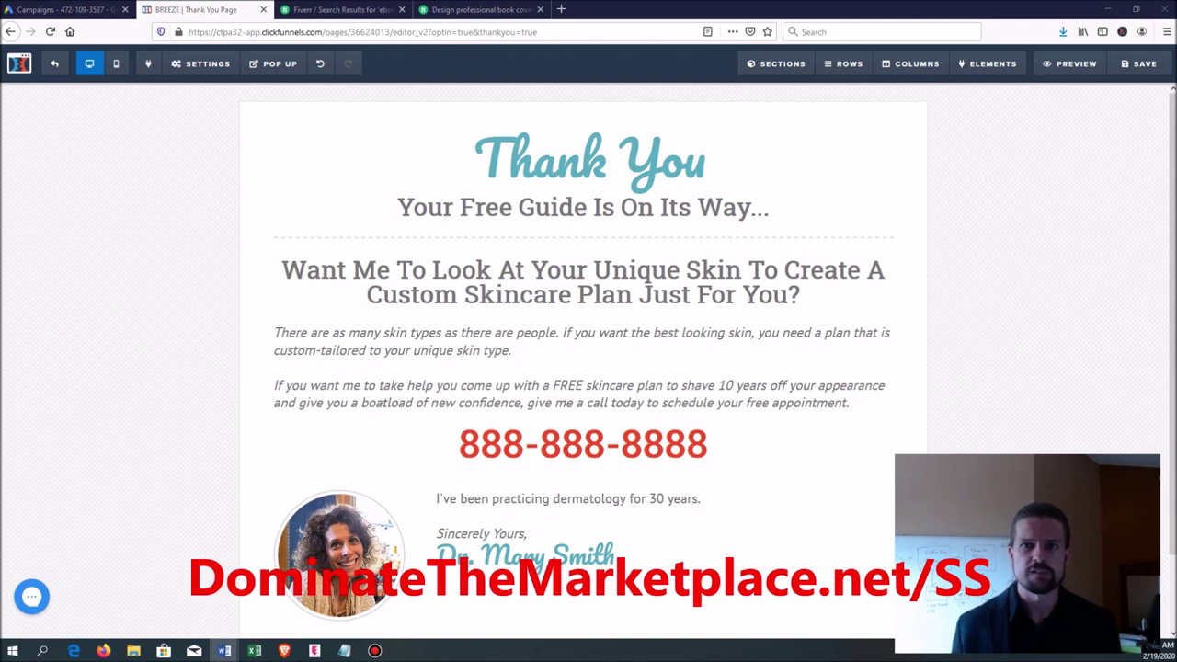